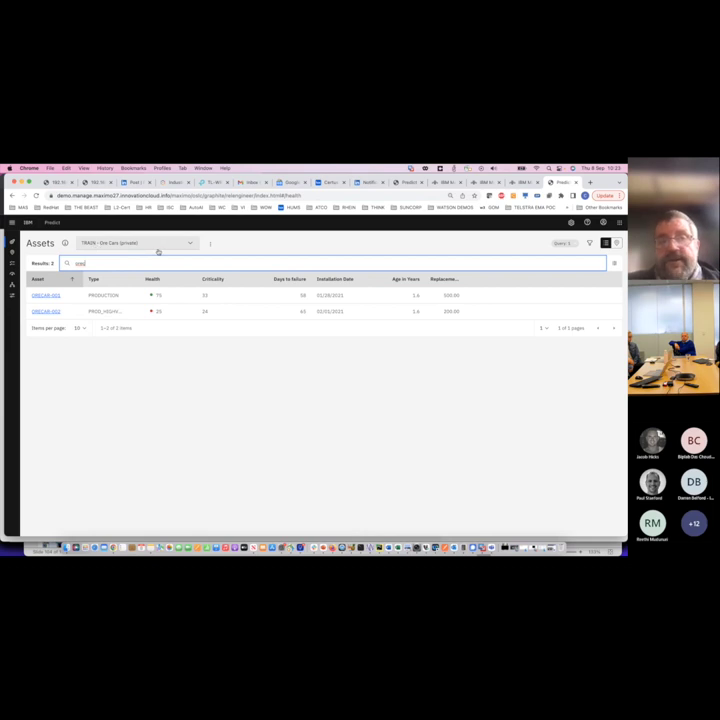
Show the ore car assets on the map and open the summary card of ORECAR-002 in Perth.
left_click(616, 244)
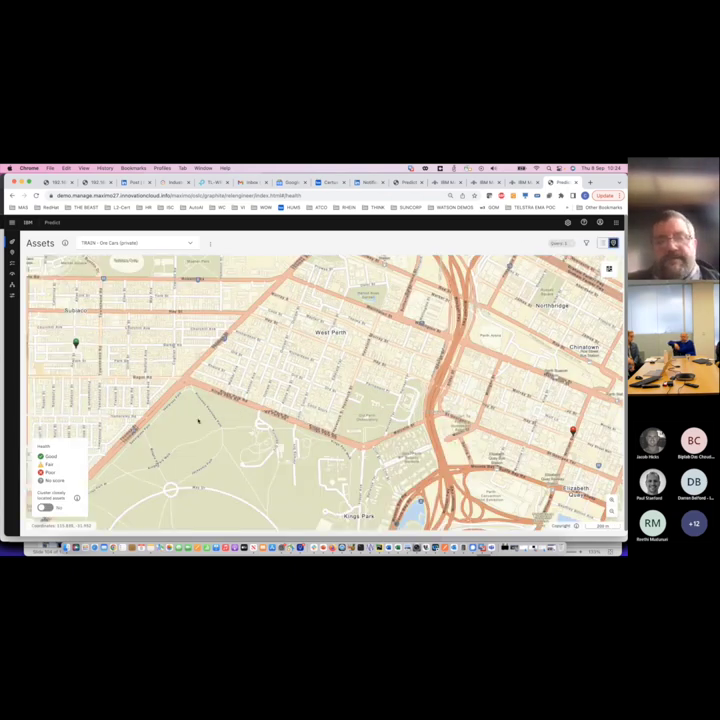
scroll(169, 395, "down", 2)
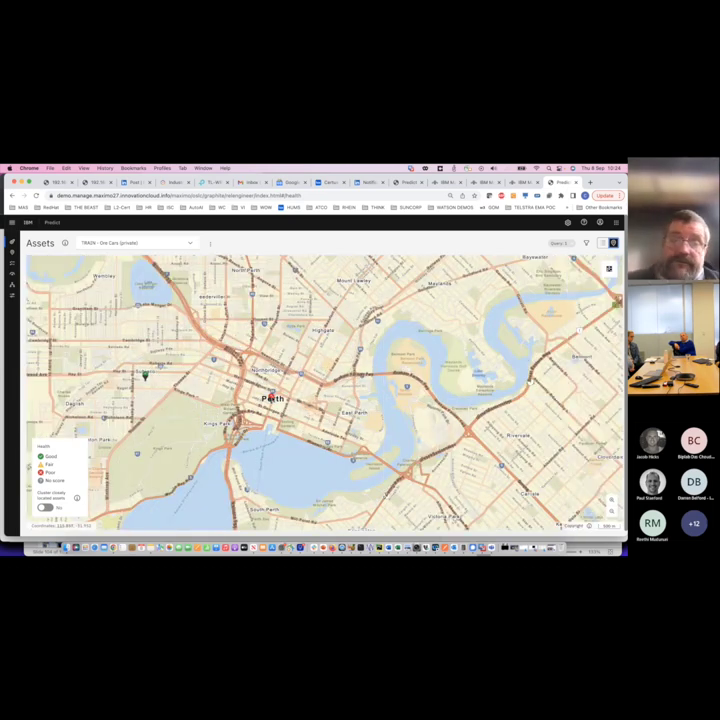
left_click(271, 396)
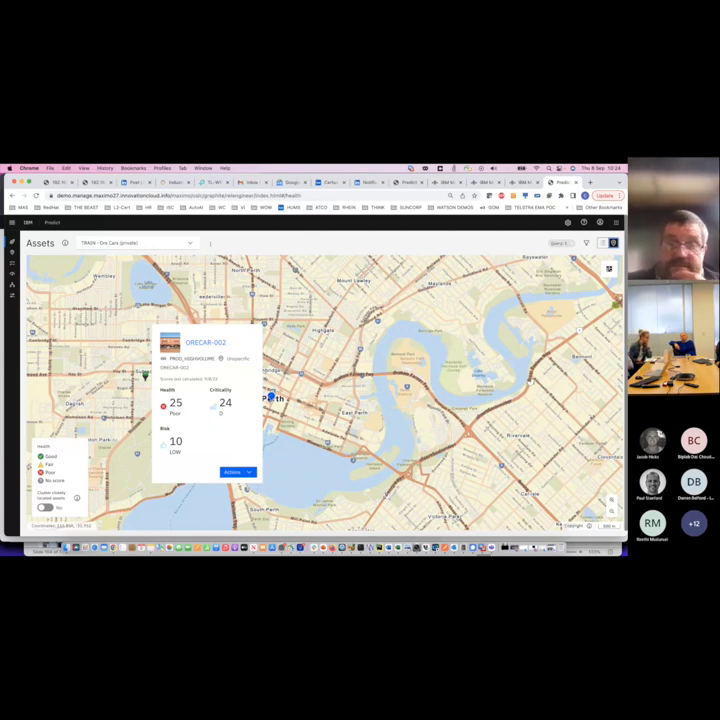
Review the flag types that can be added to ORECAR-002 and cancel without adding one.
left_click(246, 472)
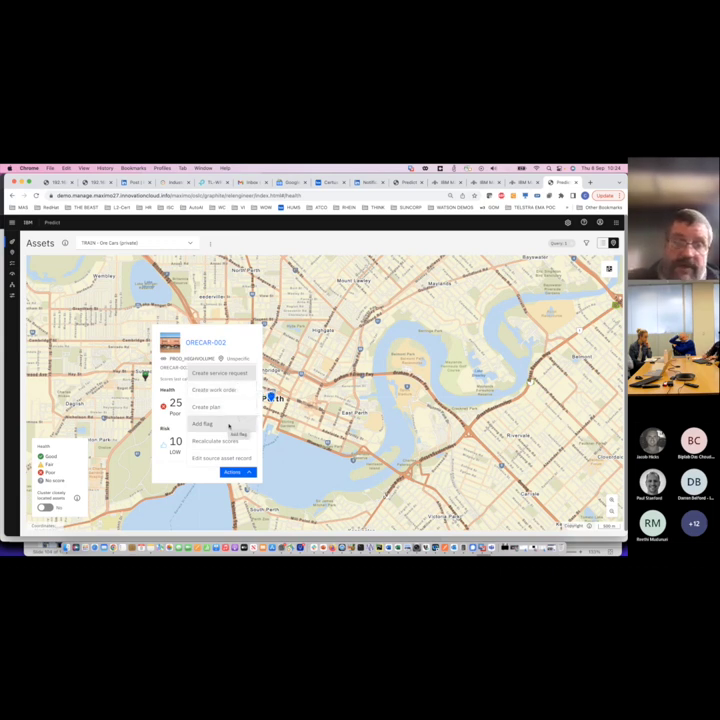
left_click(229, 425)
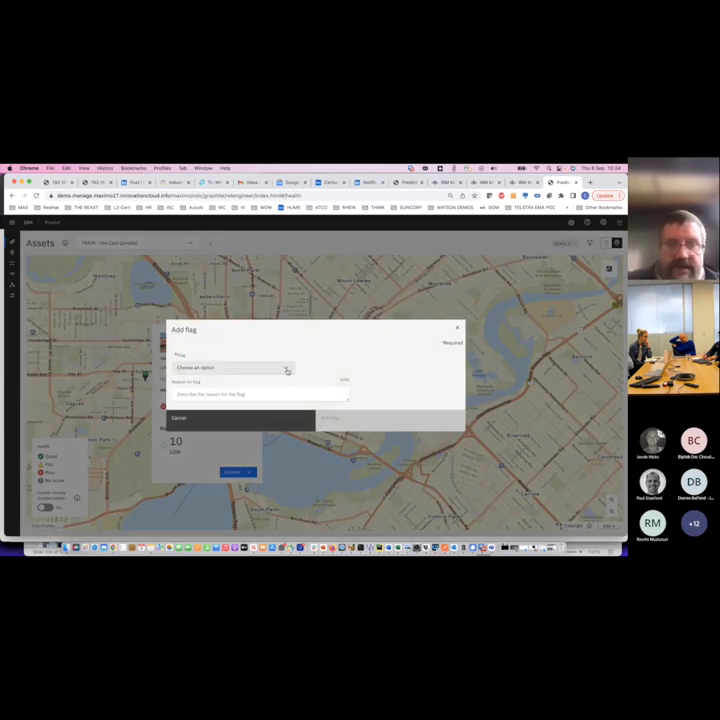
left_click(287, 369)
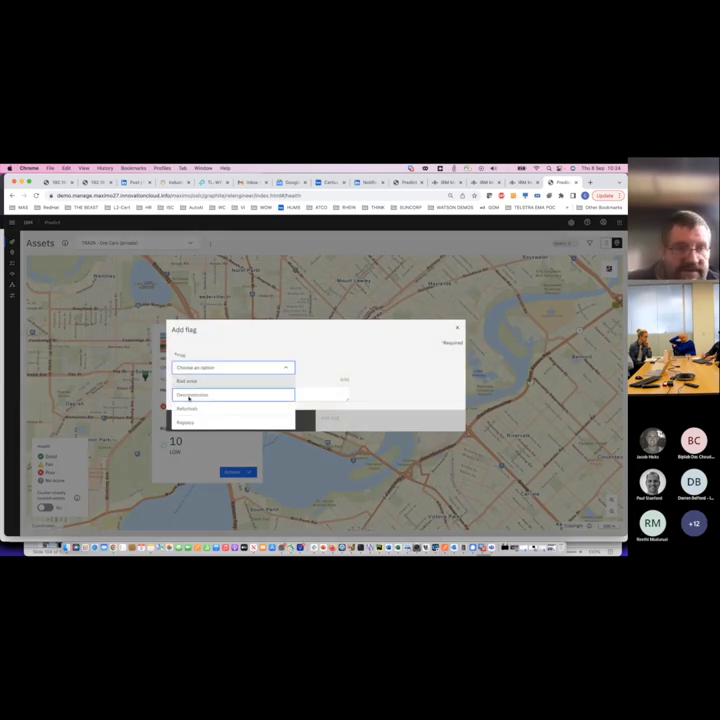
left_click(300, 355)
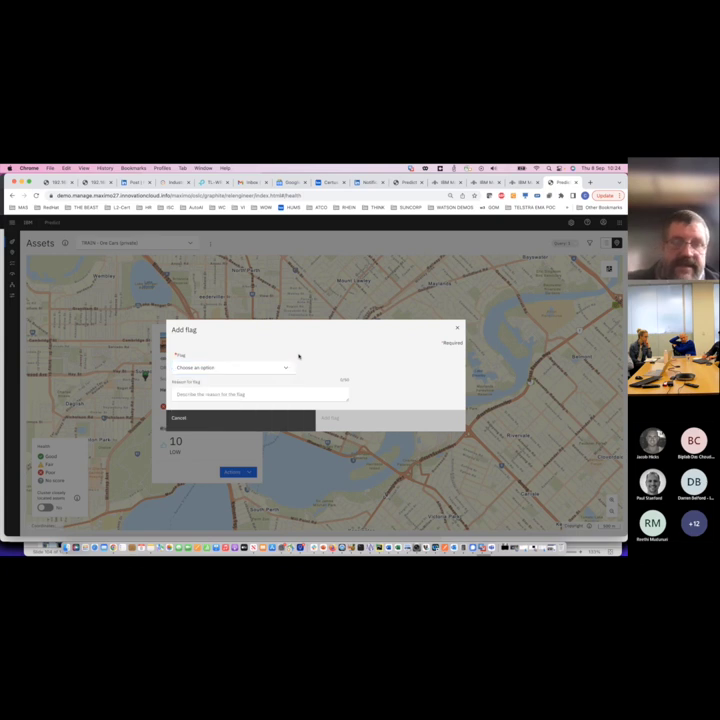
left_click(250, 420)
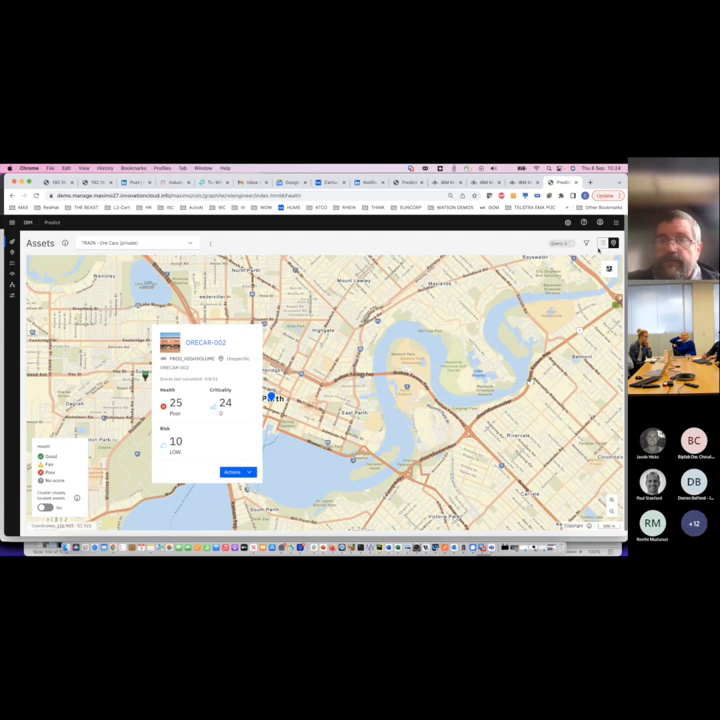
Return to the asset list, sort it by Health in ascending order and open the ORECAR-002 details.
left_click(604, 243)
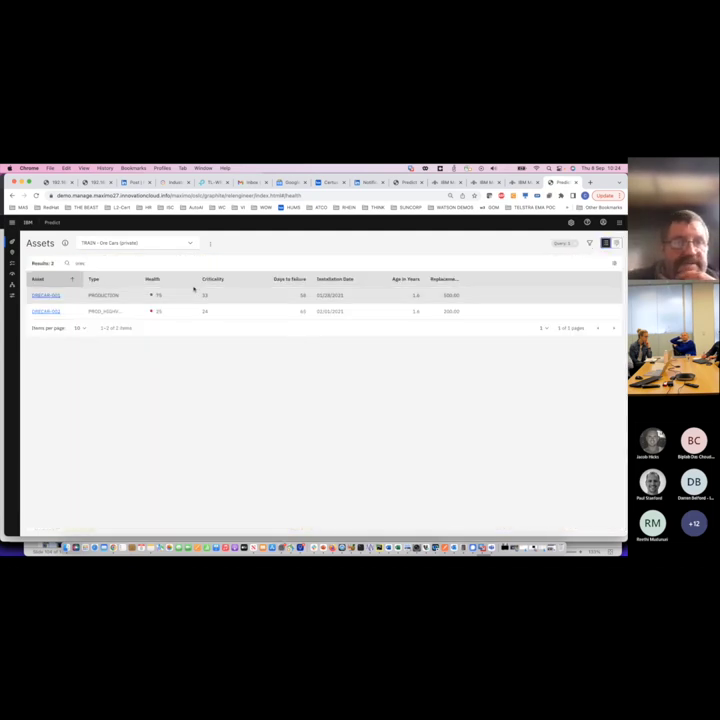
left_click(164, 280)
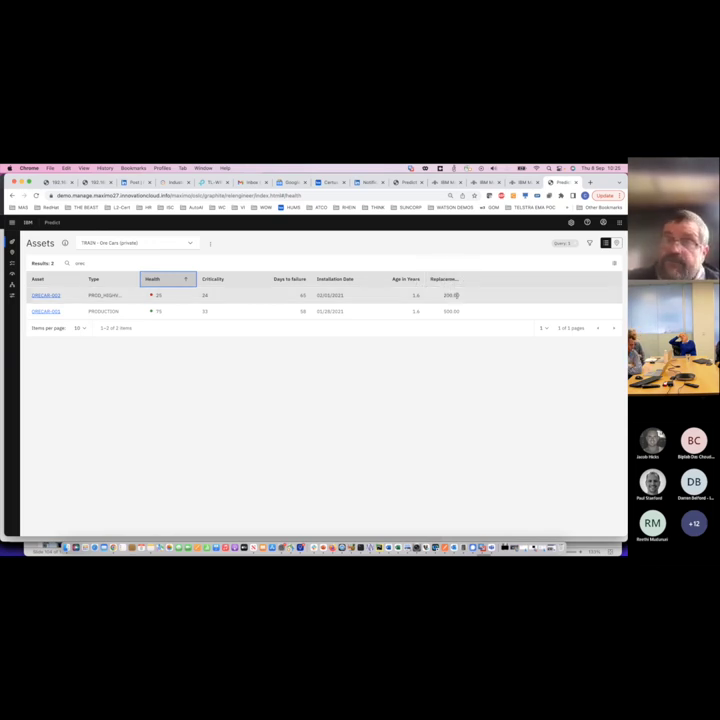
left_click(45, 295)
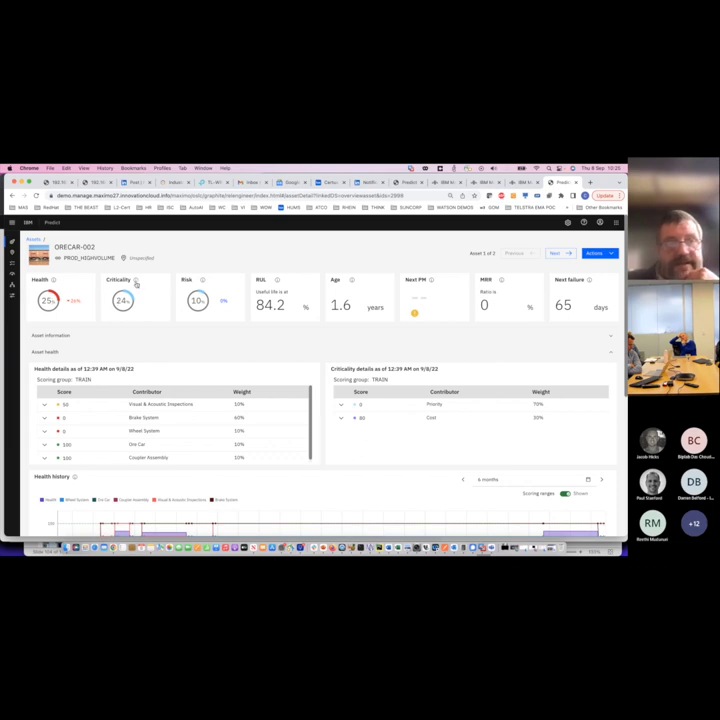
Read the explanations of the Criticality, Risk, RUL and Age indicators and expand the Predictions section of ORECAR-002.
mouse_move(136, 283)
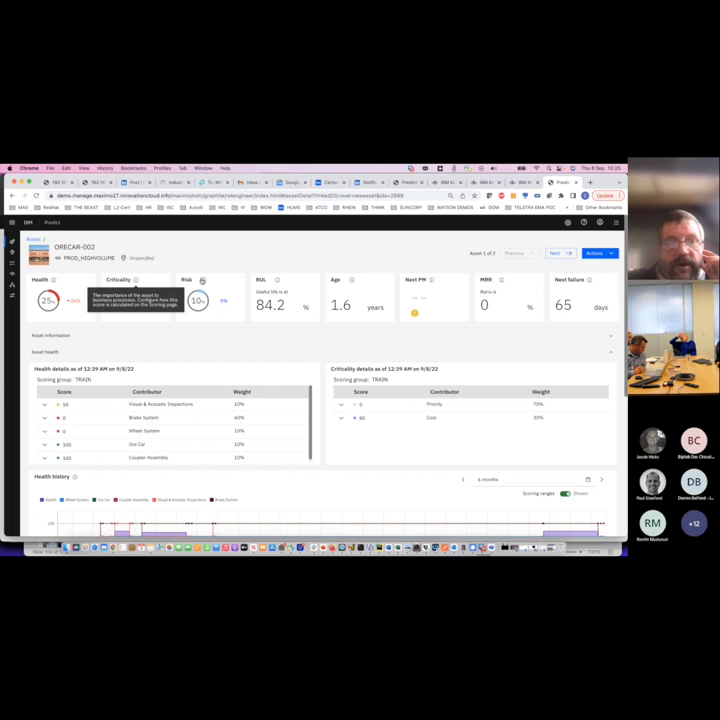
mouse_move(202, 281)
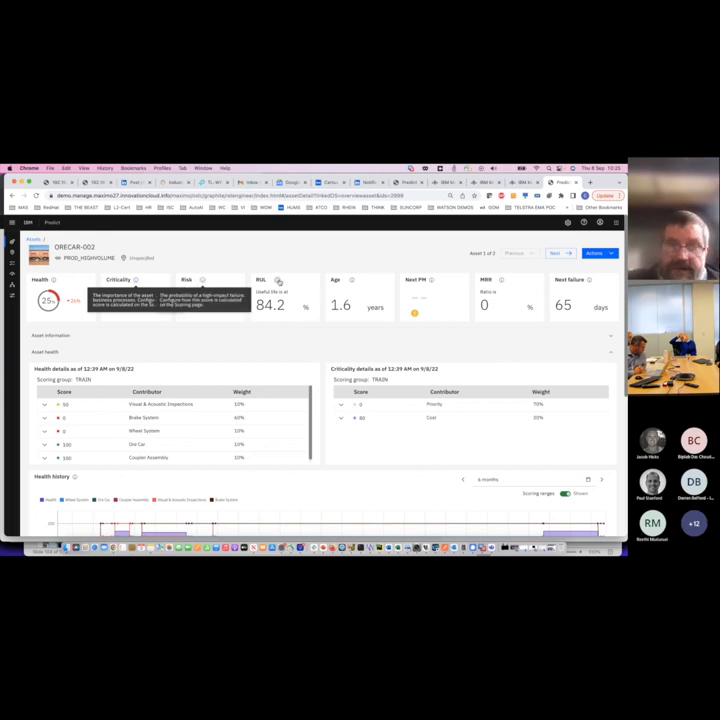
mouse_move(278, 281)
mouse_move(352, 281)
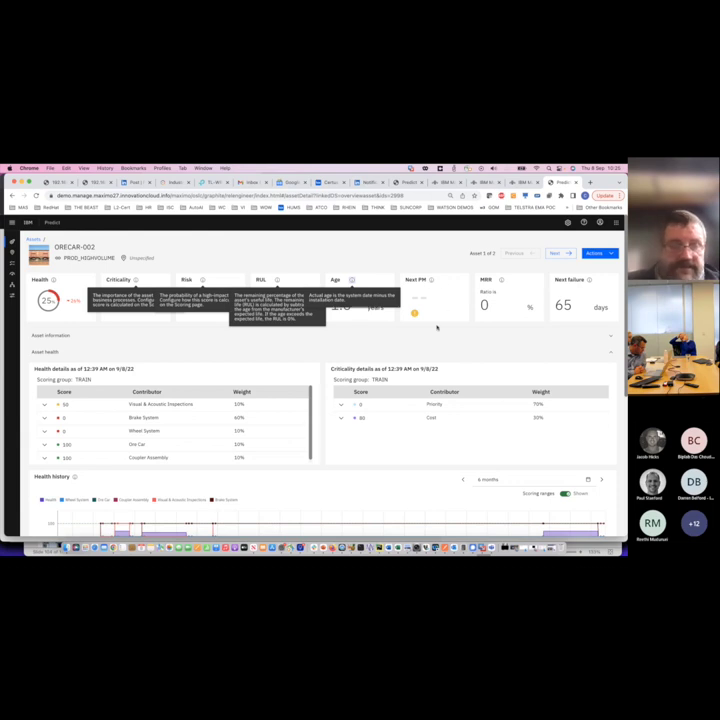
scroll(436, 327, "down", 5)
left_click(162, 449)
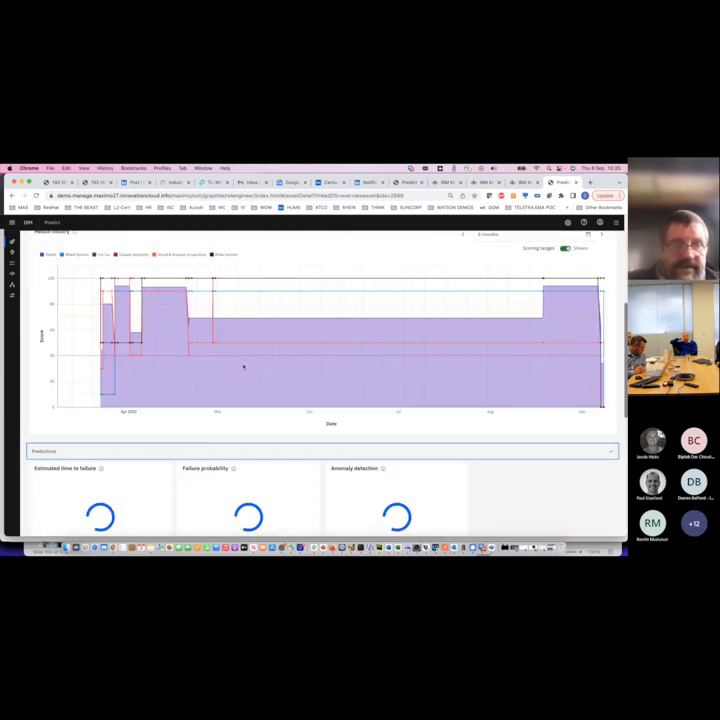
scroll(243, 367, "up", 5)
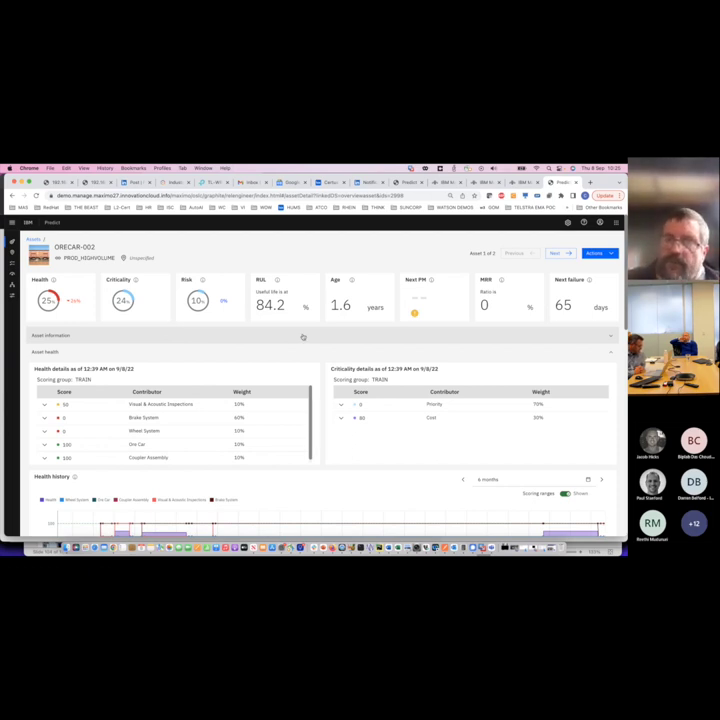
Review the actions offered for ORECAR-002 and the contributors listed in its health details.
left_click(608, 254)
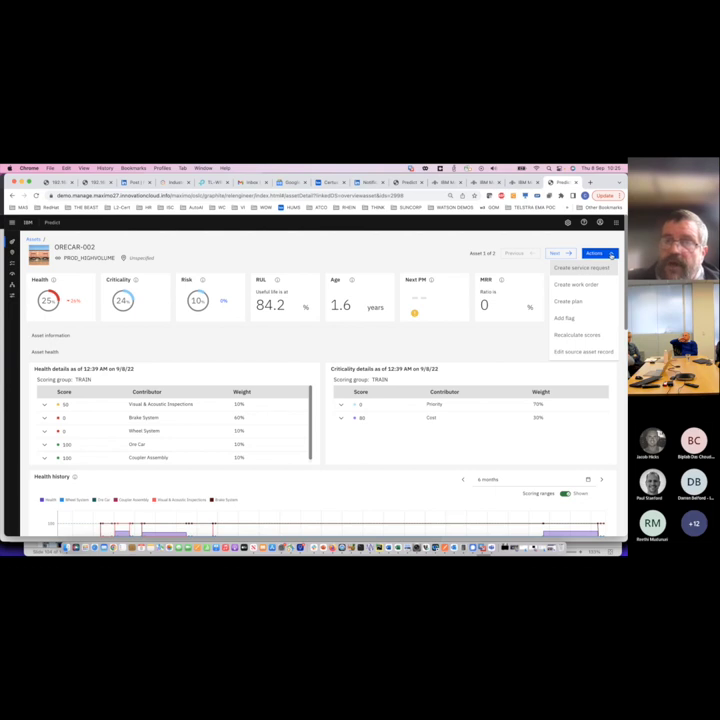
left_click(384, 265)
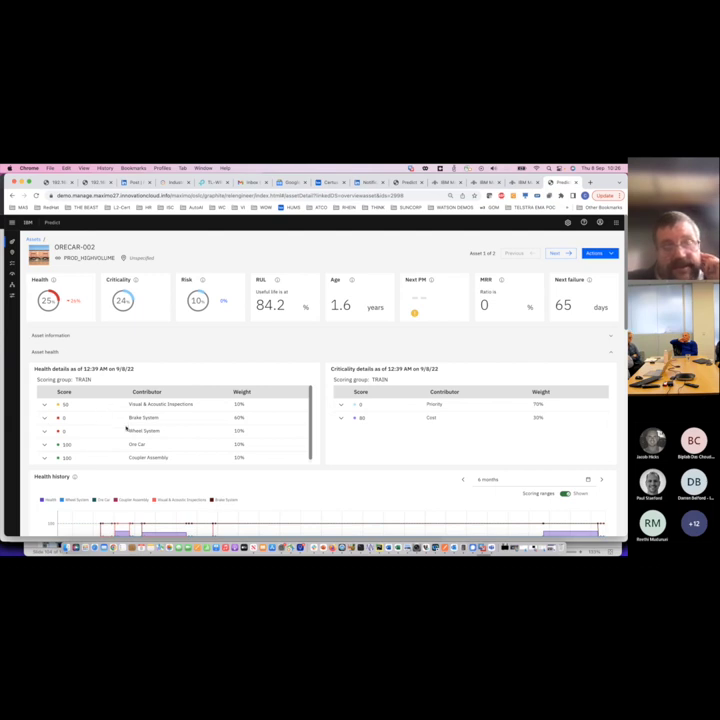
scroll(130, 429, "down", 1)
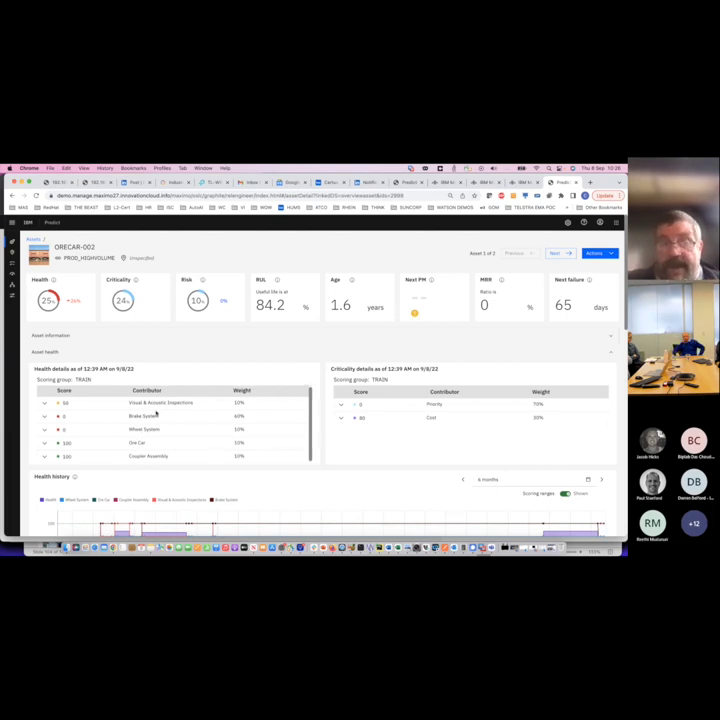
scroll(145, 413, "up", 1)
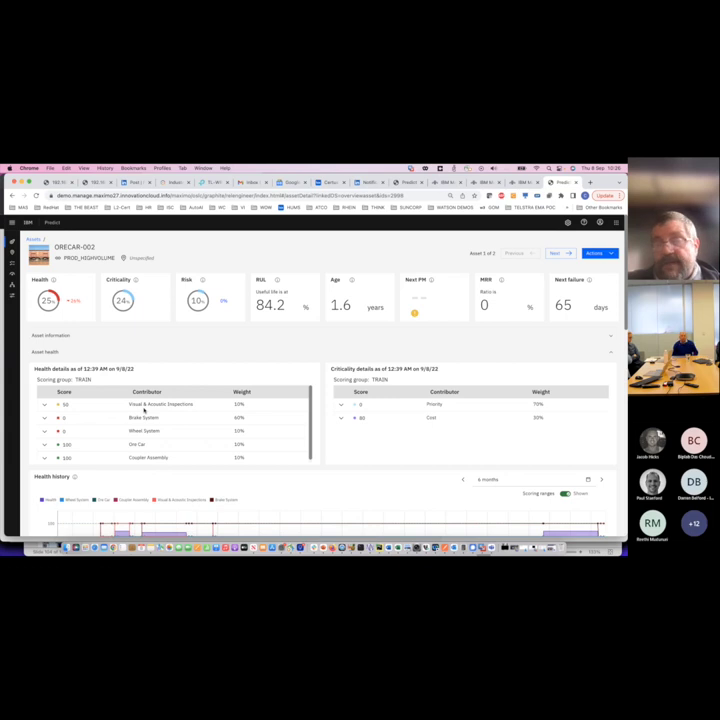
Expand the Brake System contributor in the health details to show its brake temperature and pressure scores.
left_click(45, 417)
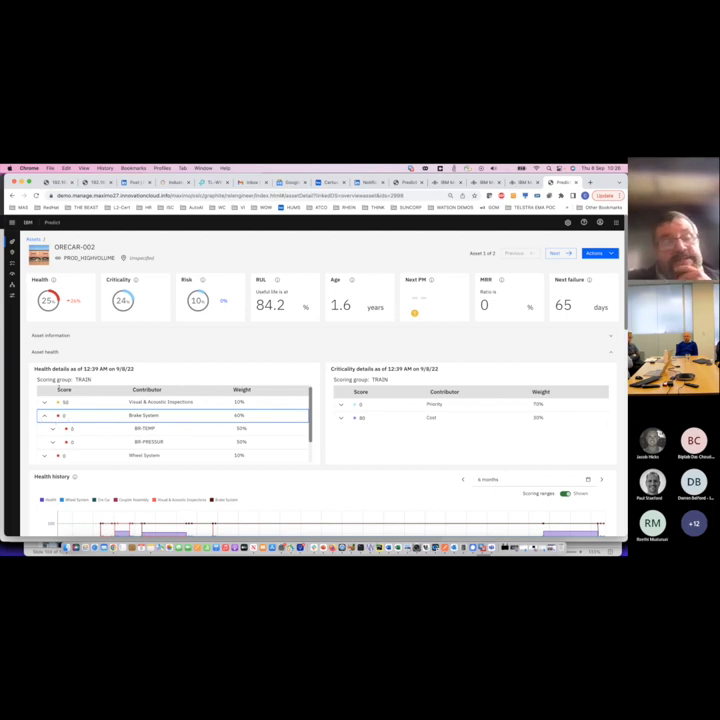
left_click(44, 416)
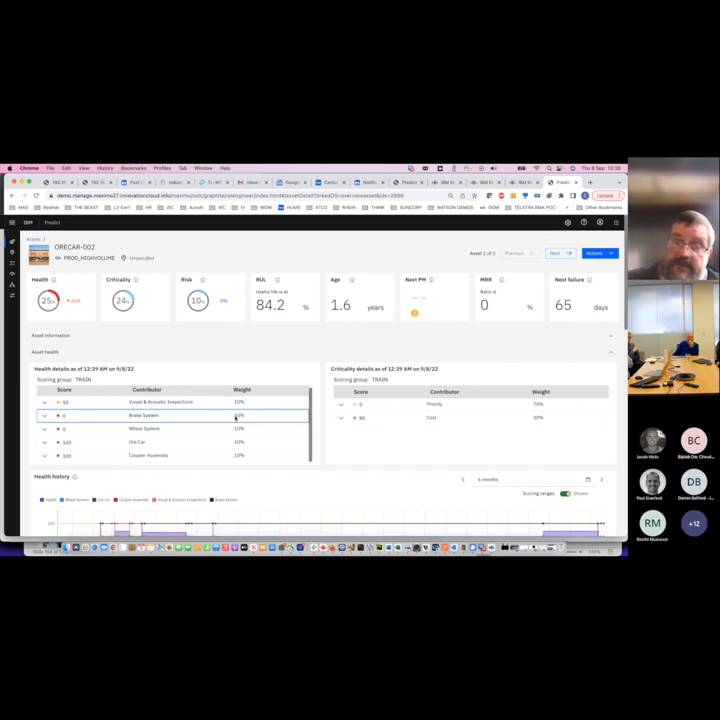
left_click(43, 415)
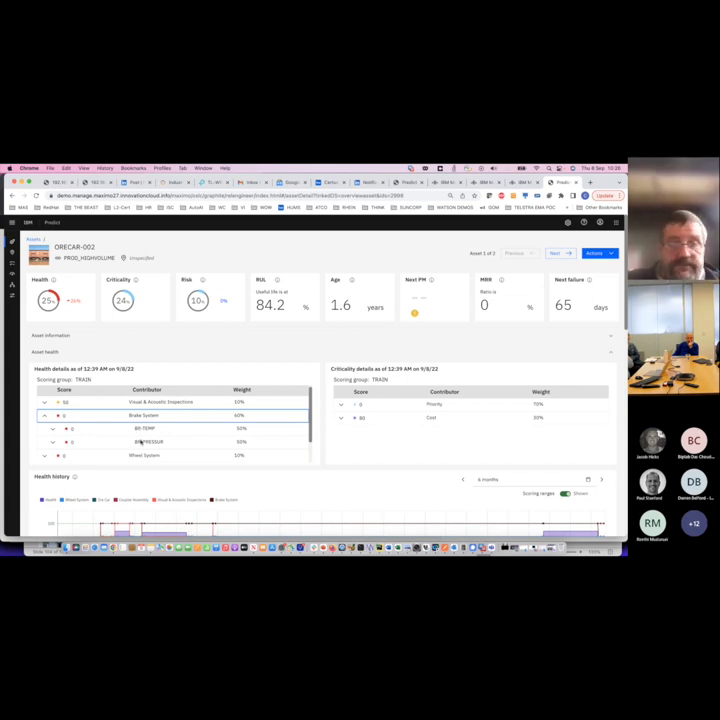
Show only the Health series in the six-month health history chart.
scroll(307, 344, "down", 1)
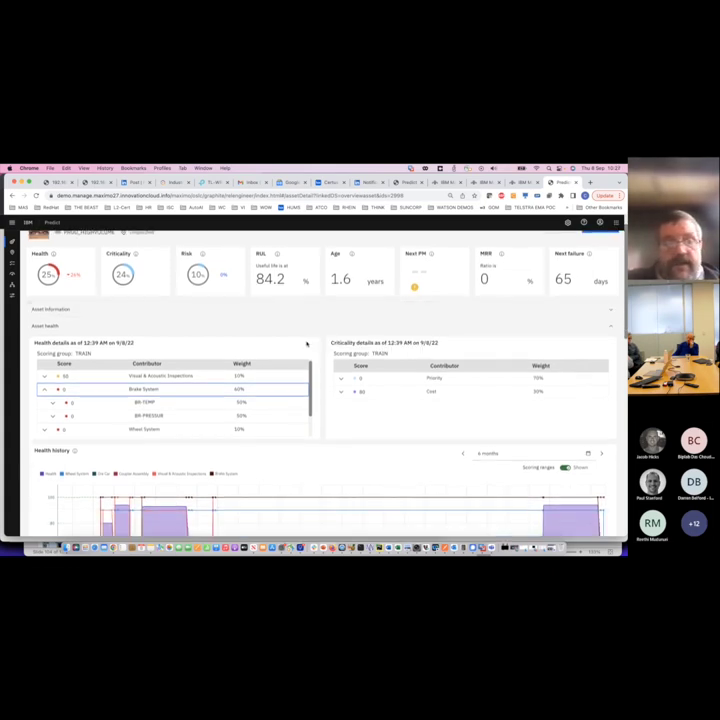
scroll(307, 344, "down", 4)
scroll(307, 344, "up", 5)
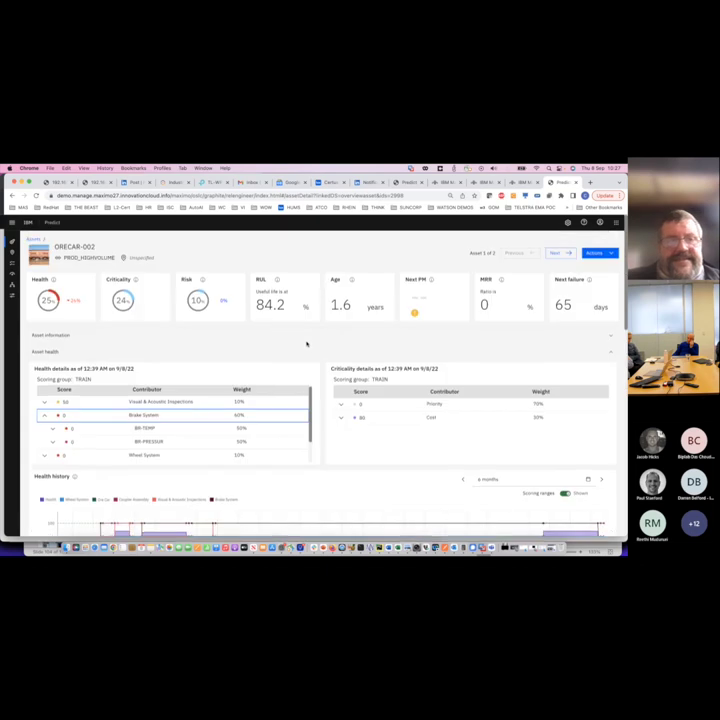
scroll(252, 371, "down", 6)
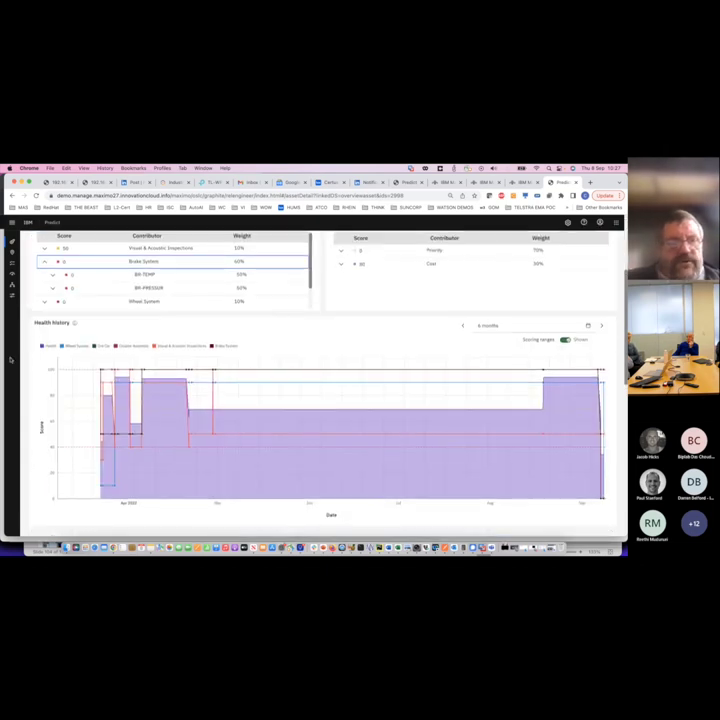
left_click(42, 346)
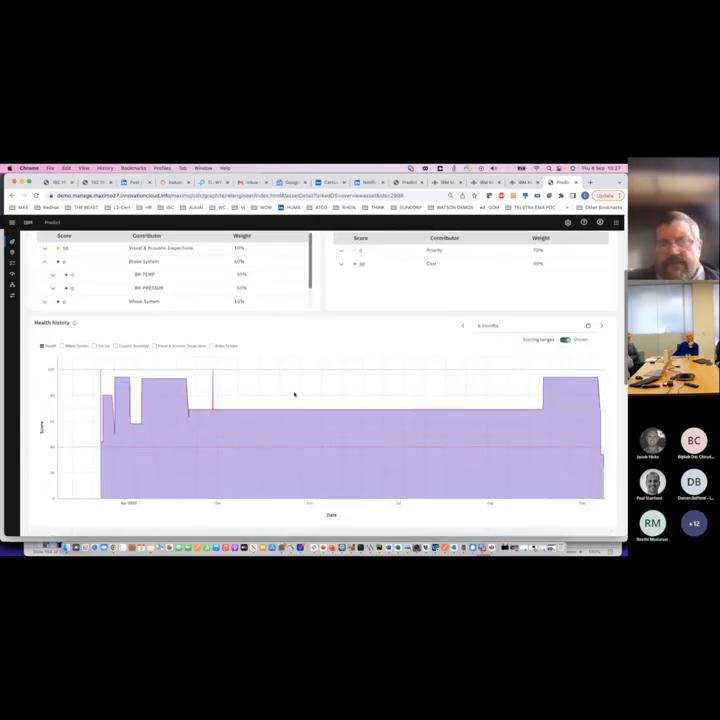
scroll(310, 390, "down", 2)
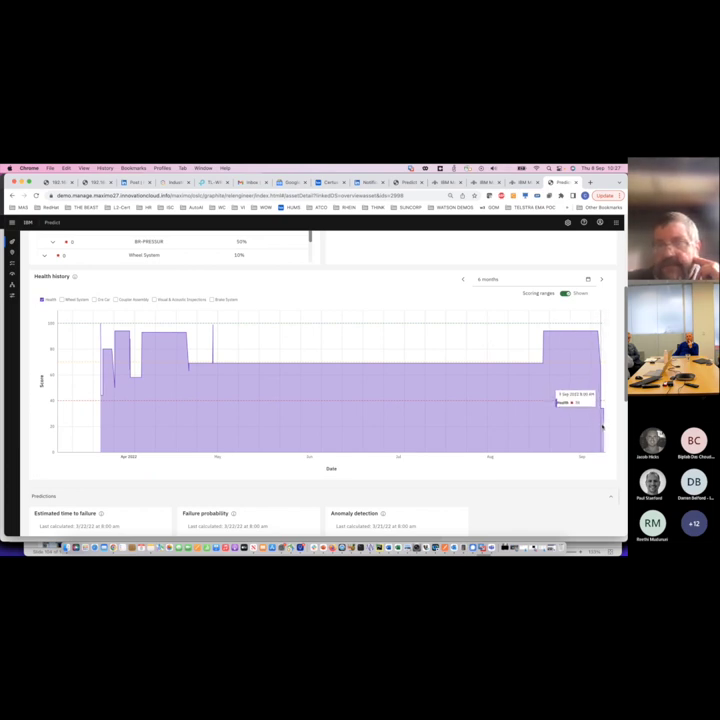
Set the time range of the health history chart to 1 month.
left_click(587, 279)
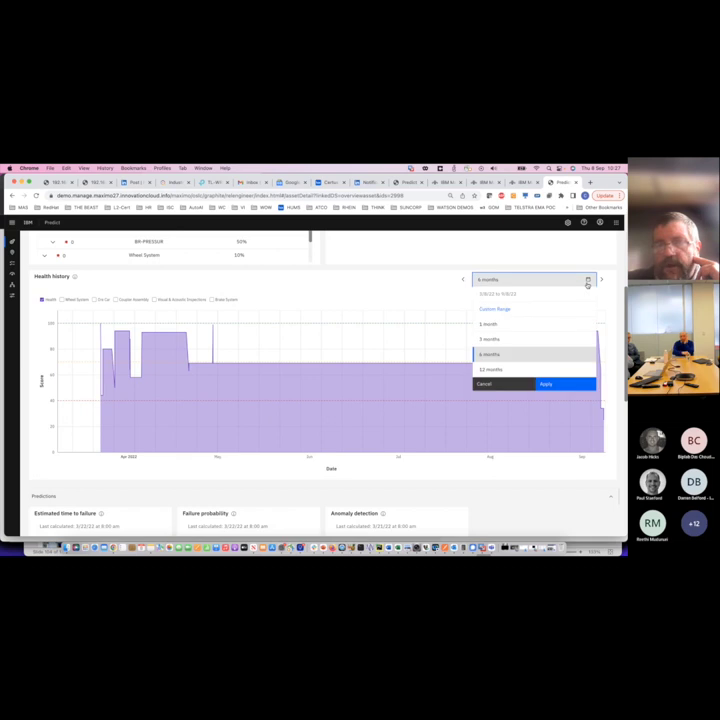
left_click(500, 331)
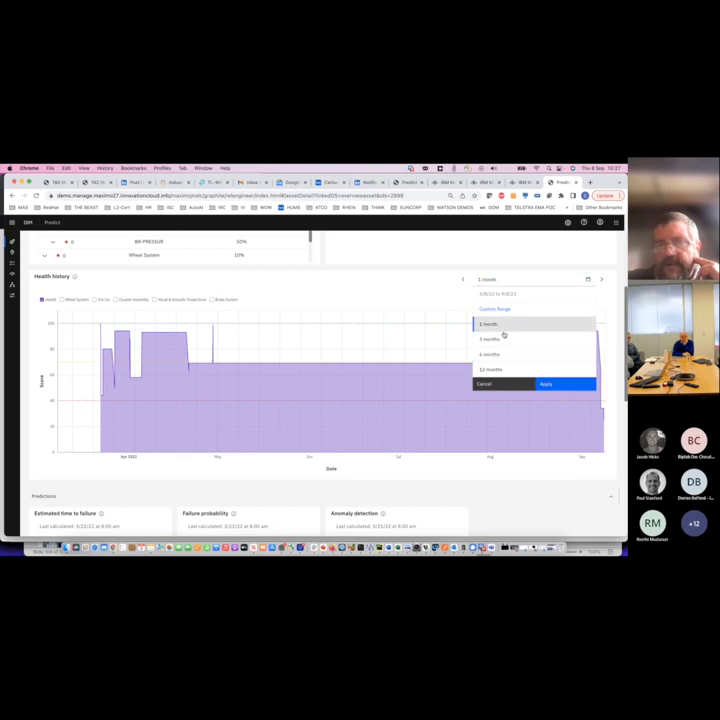
left_click(540, 385)
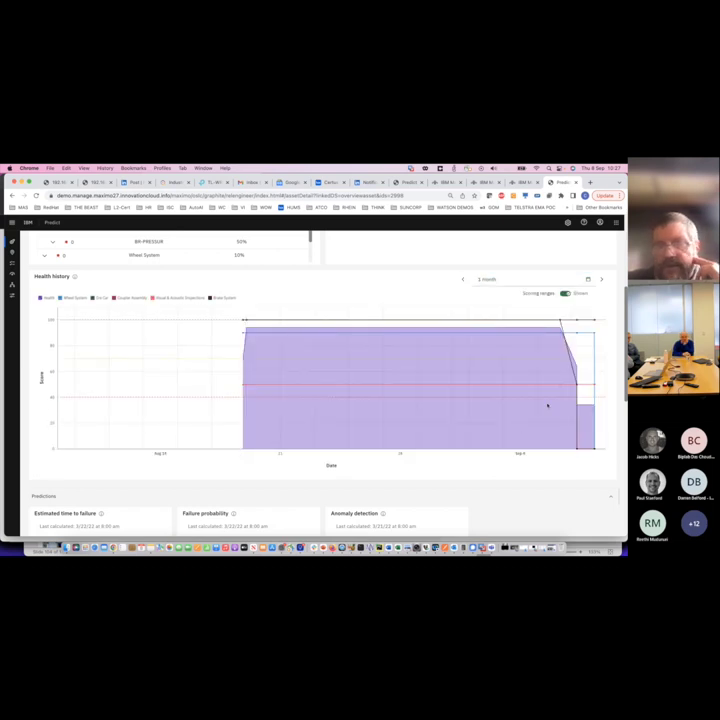
Limit the one-month health history chart to the Health and Brake System series.
left_click(40, 298)
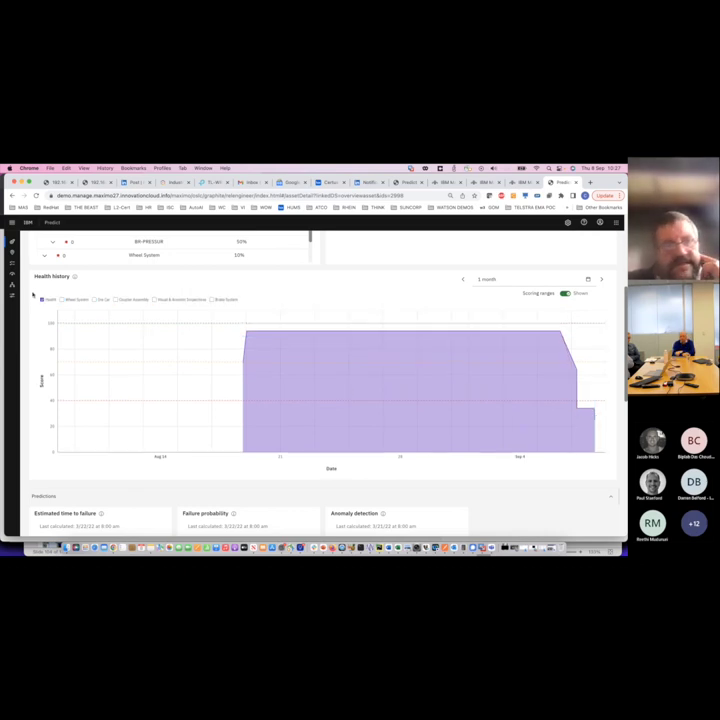
left_click(212, 300)
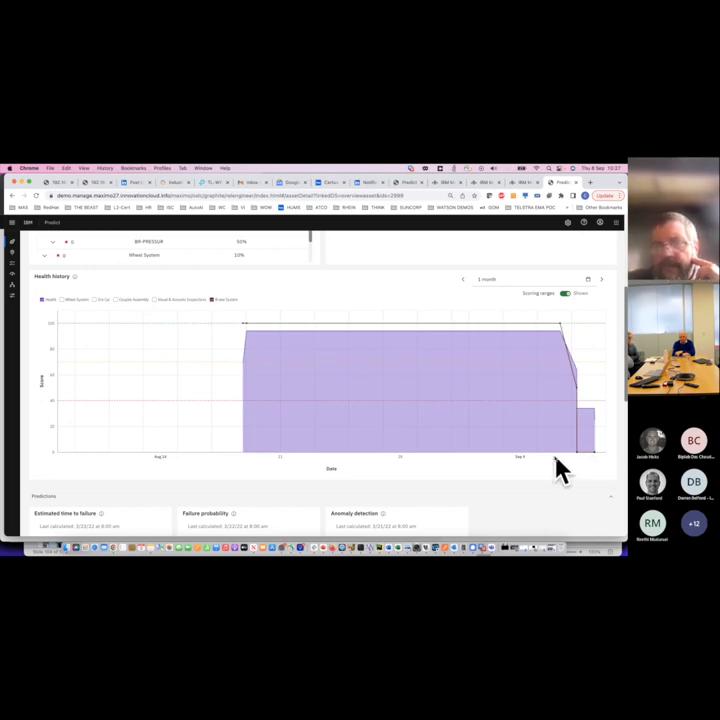
scroll(377, 385, "up", 3)
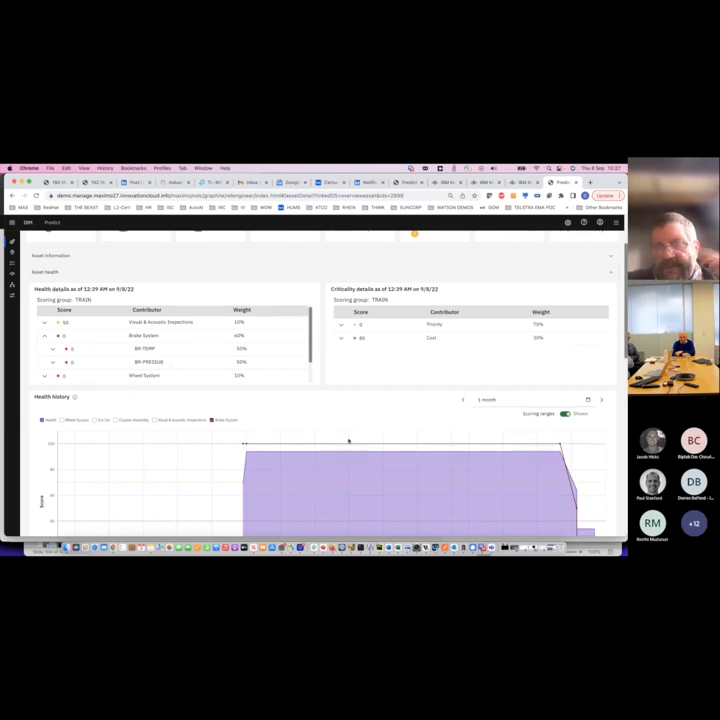
scroll(348, 440, "down", 5)
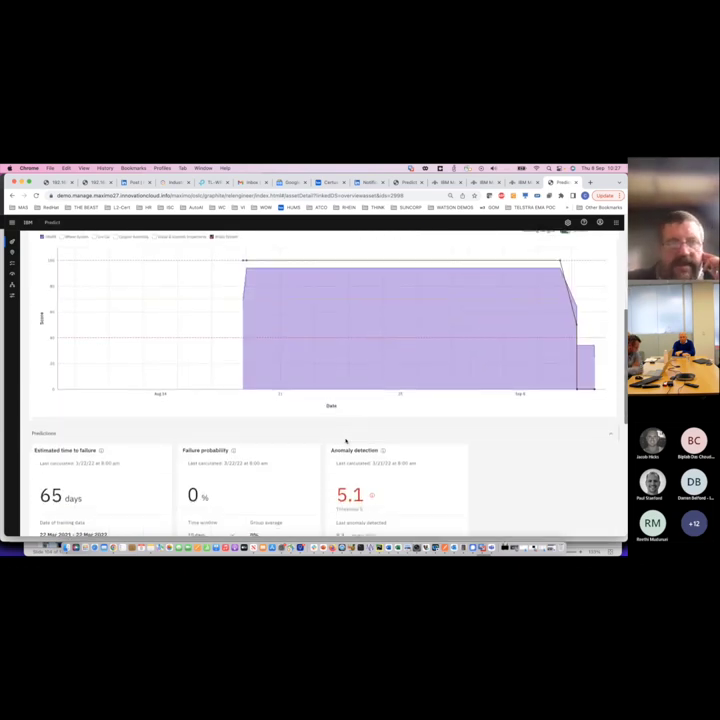
Open the source asset record of ORECAR-002 for editing in Maximo Manage.
scroll(346, 440, "down", 3)
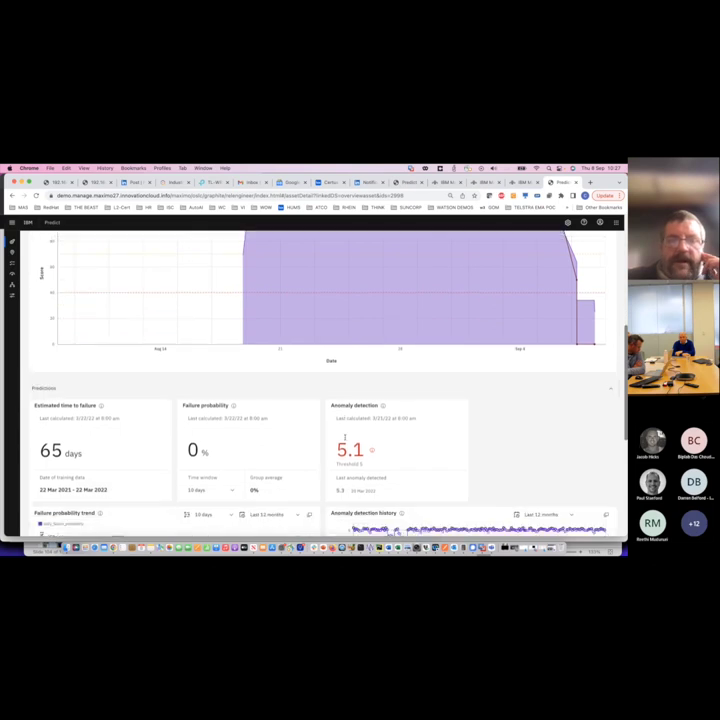
scroll(345, 437, "down", 2)
scroll(345, 440, "up", 10)
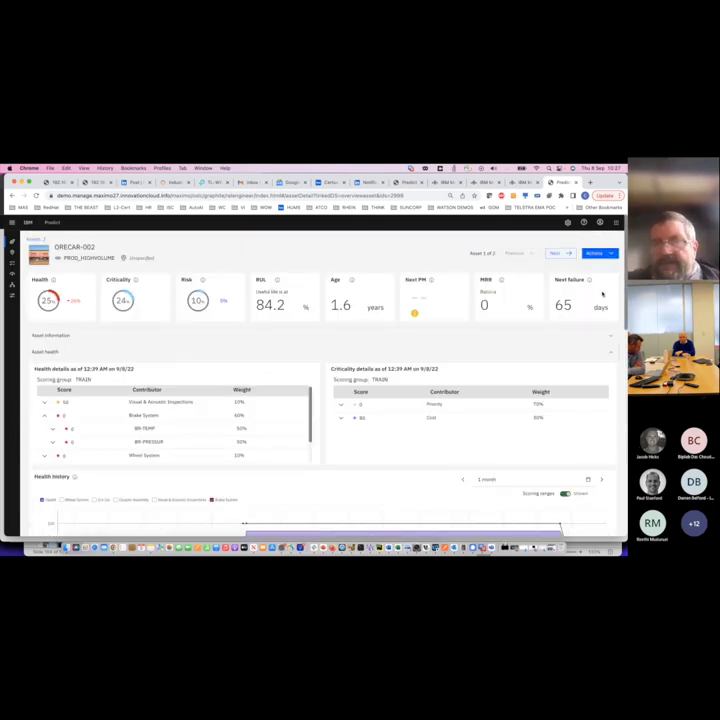
left_click(610, 254)
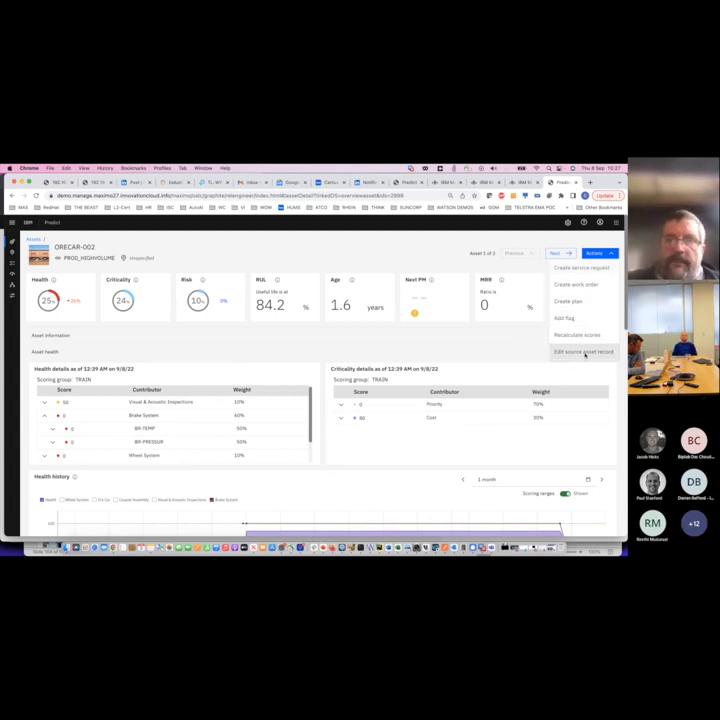
left_click(586, 351)
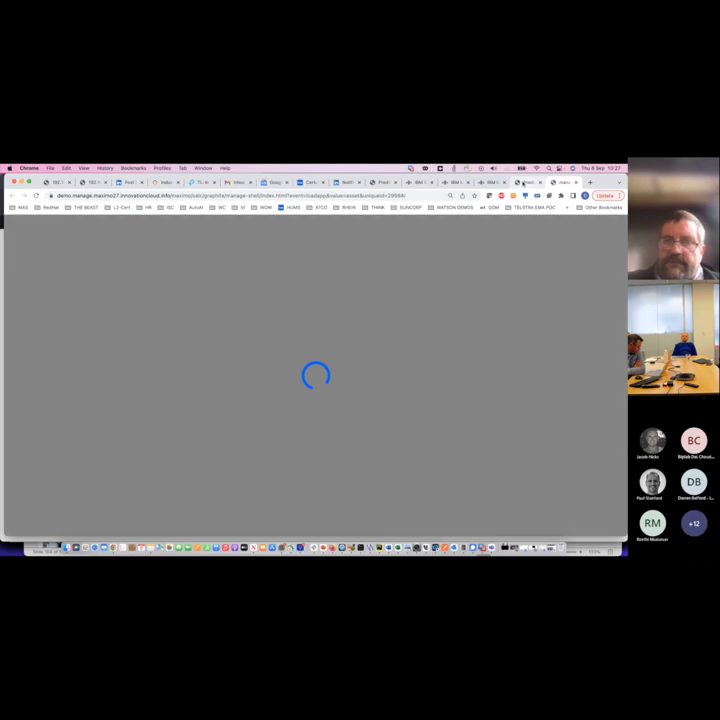
left_click(524, 183)
left_click(556, 182)
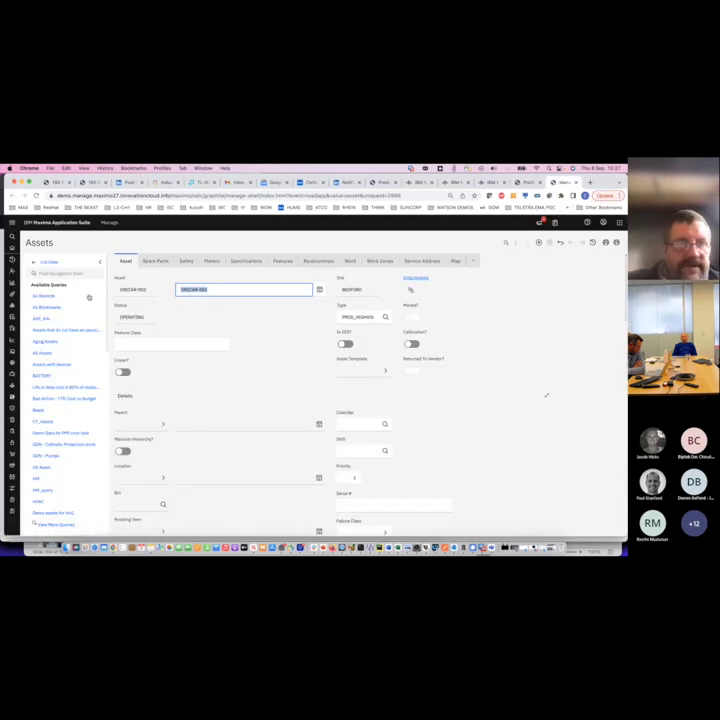
Search the asset record's available actions for "enter" and open Enter Meter Readings.
left_click(62, 273)
type("ddit")
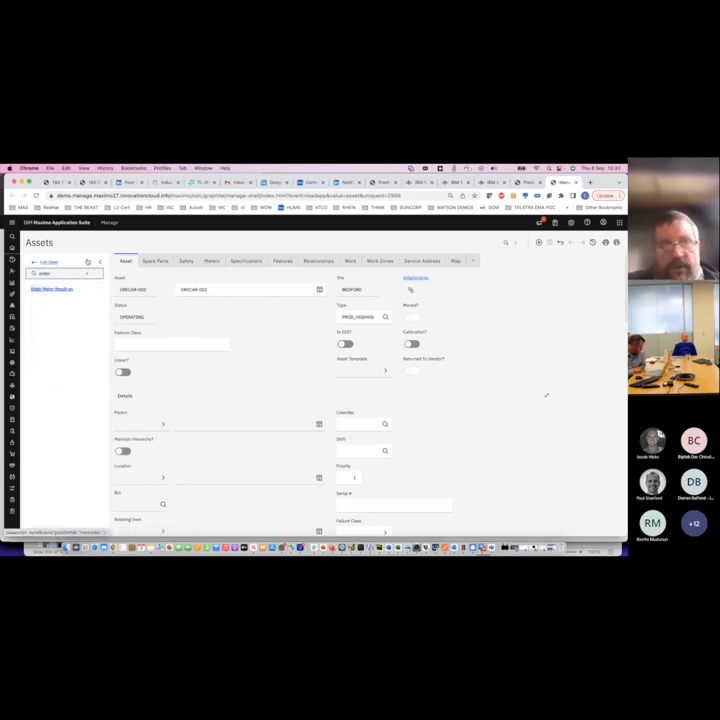
key("BackSpace")
key("BackSpace")
key("BackSpace")
type("nte")
left_click(61, 290)
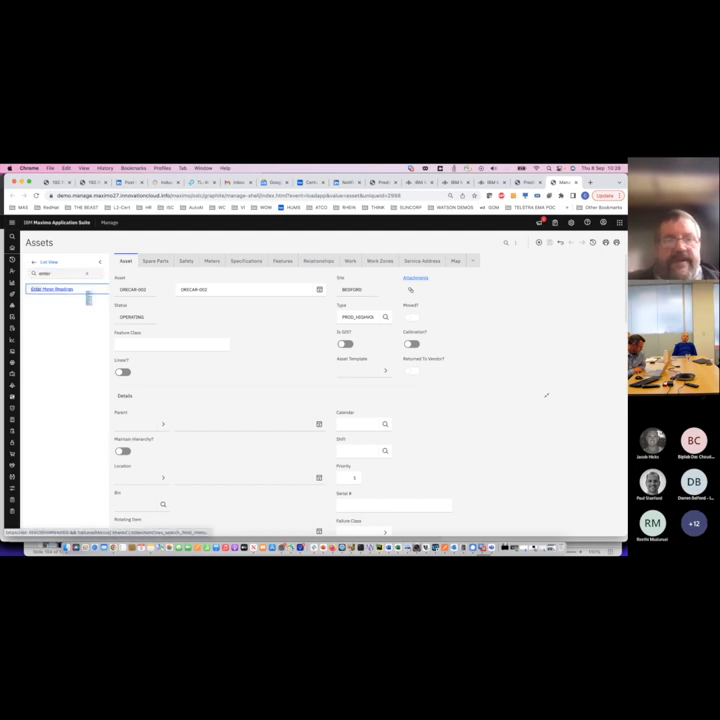
Record a new reading of 2 for both the BR-PRESSUR and BR-TEMP meters and save the readings.
left_click(195, 337)
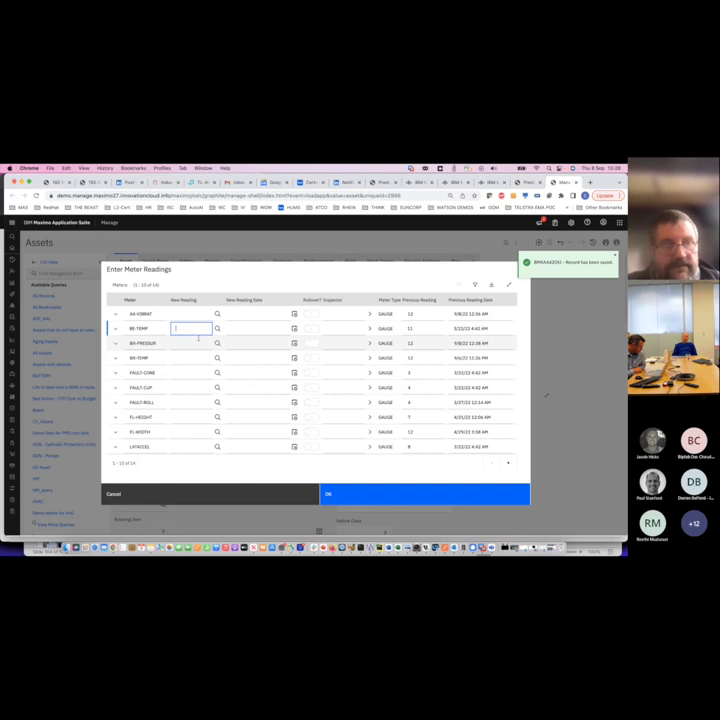
left_click(192, 343)
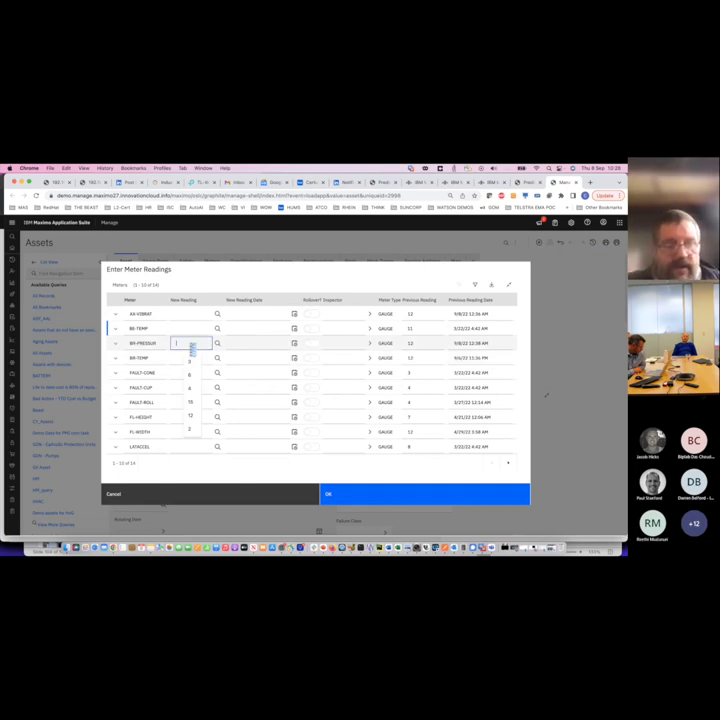
type("2")
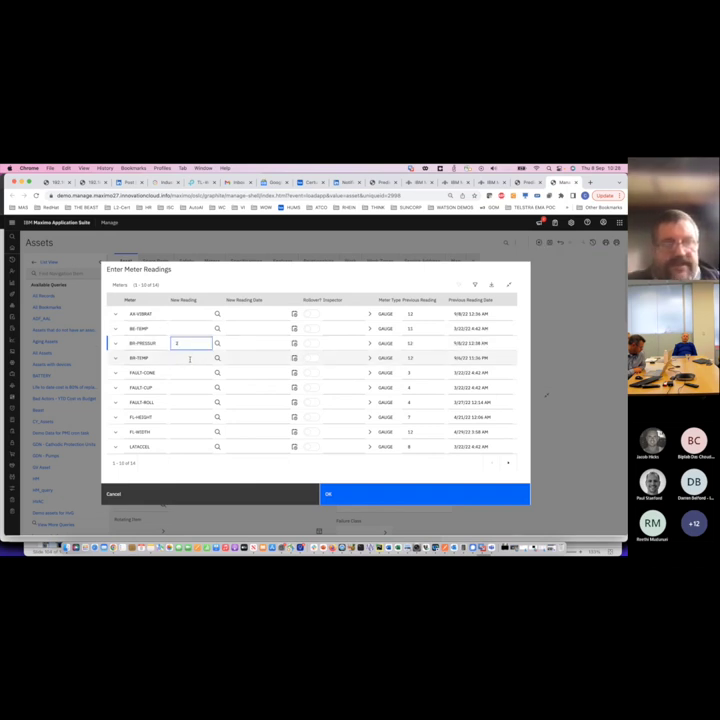
left_click(190, 358)
type("8")
left_click(192, 372)
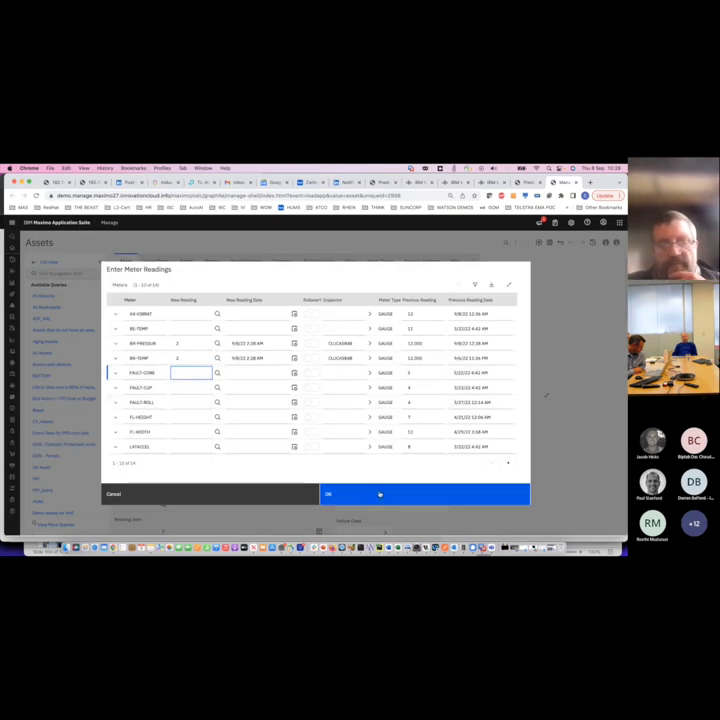
left_click(380, 494)
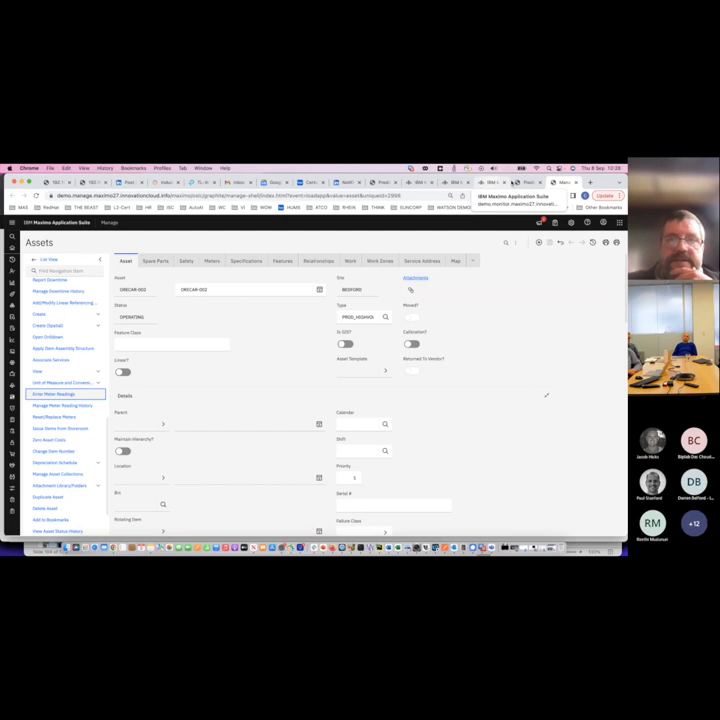
Return to ORECAR-002 in Maximo Predict and recalculate its scores.
left_click(524, 183)
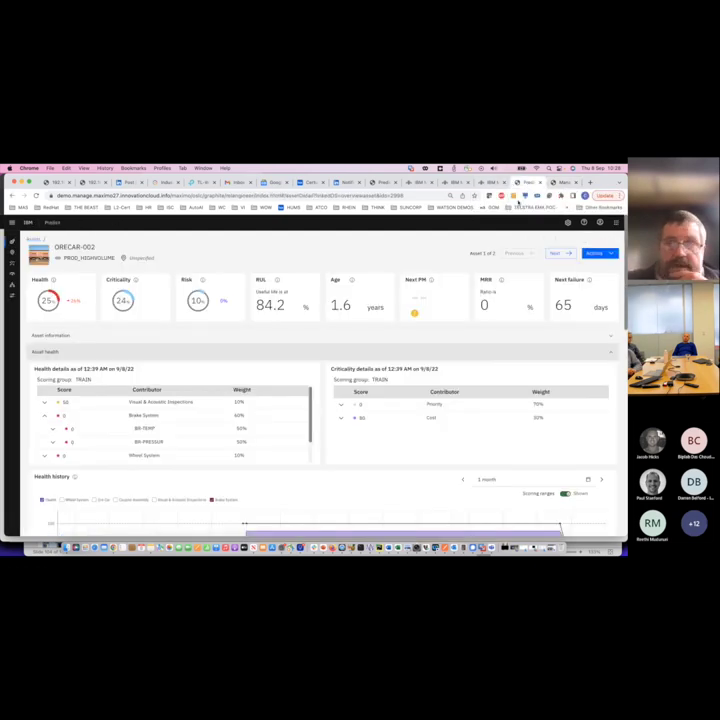
left_click(607, 257)
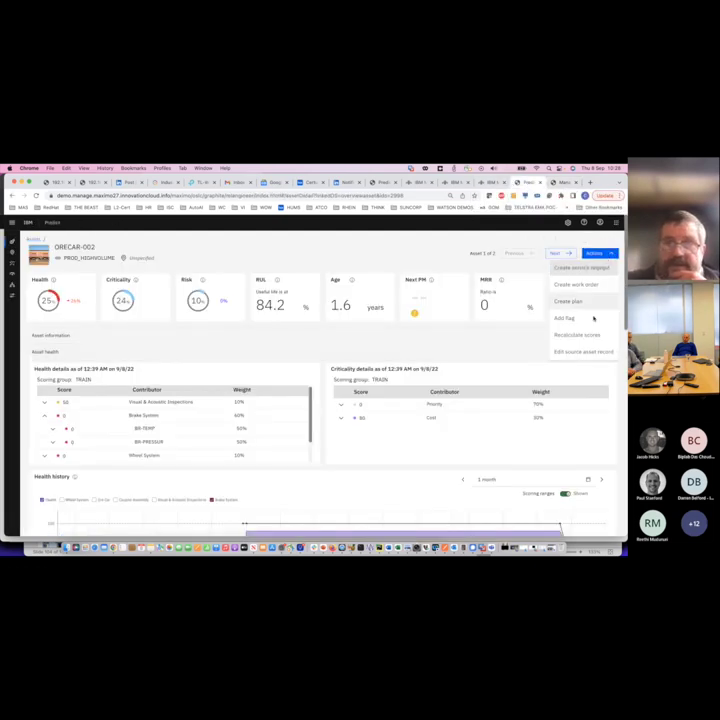
left_click(591, 343)
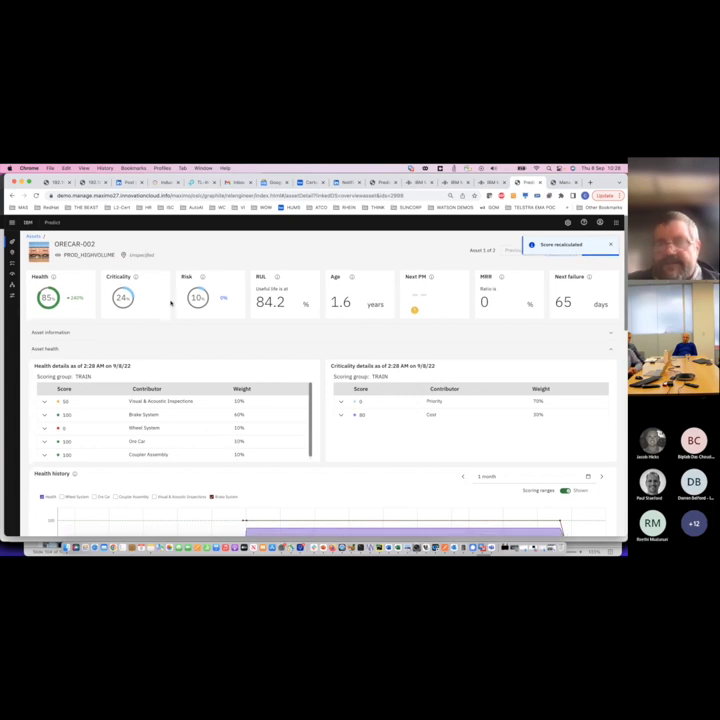
Expand the asset timeline and set its time range to 12 months to inspect the predicted failure.
scroll(171, 303, "down", 3)
scroll(171, 303, "down", 20)
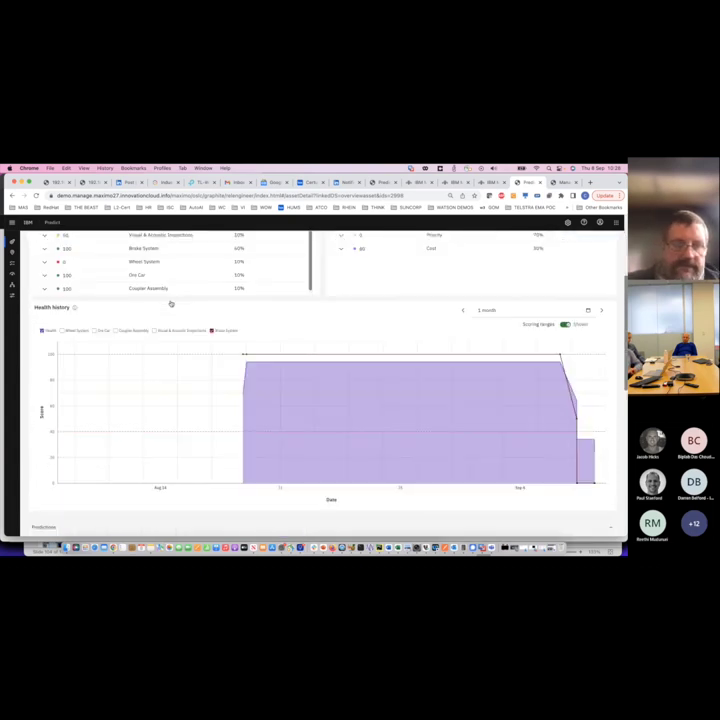
scroll(171, 303, "down", 3)
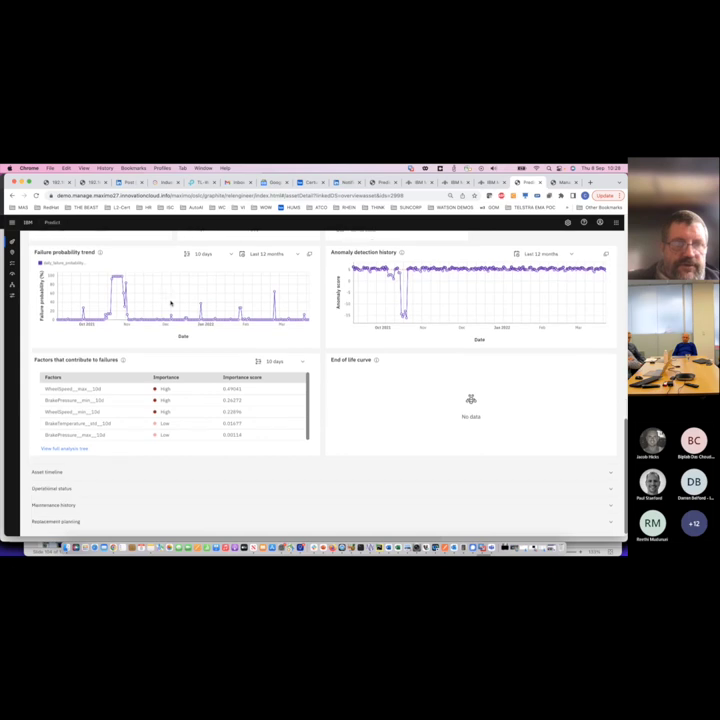
left_click(149, 469)
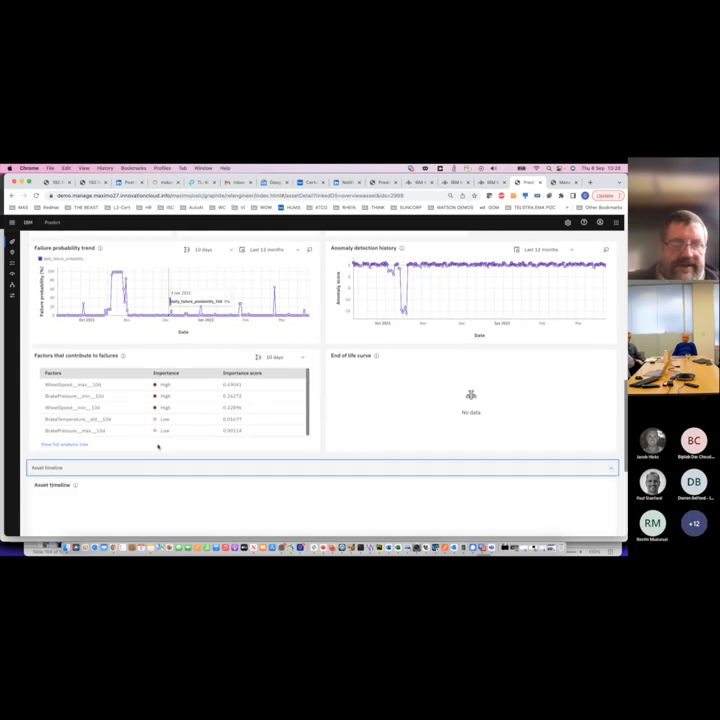
scroll(157, 445, "down", 6)
scroll(158, 445, "down", 6)
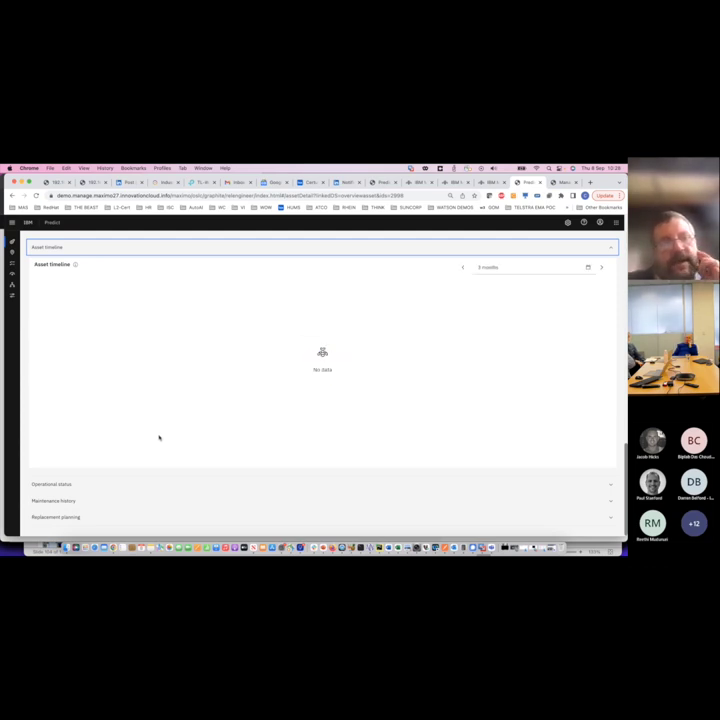
left_click(533, 272)
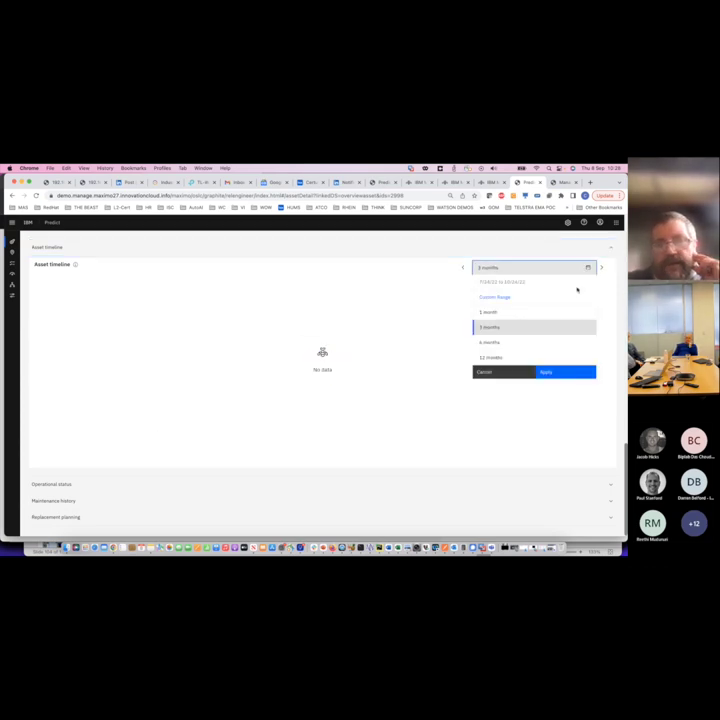
left_click(513, 358)
left_click(548, 371)
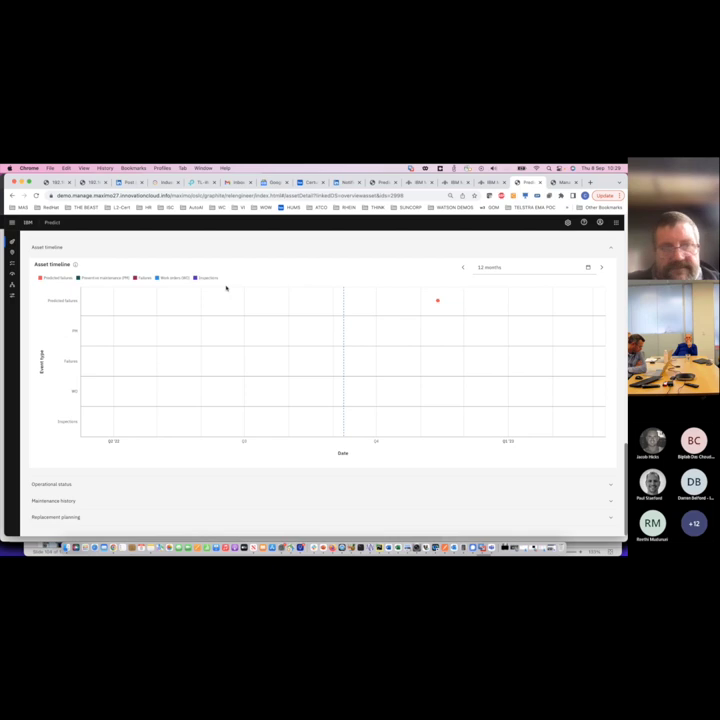
mouse_move(438, 303)
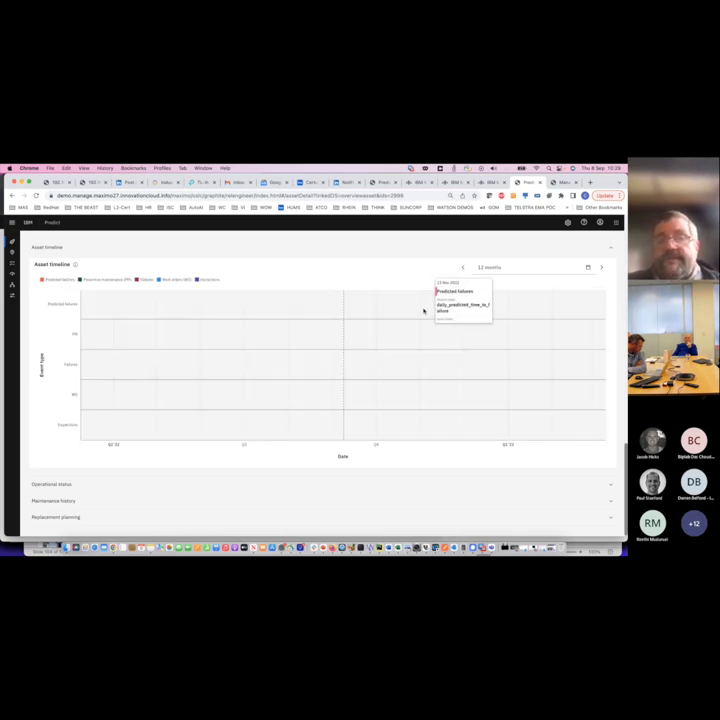
Set the time range of the asset timeline to 6 months.
left_click(588, 267)
left_click(517, 343)
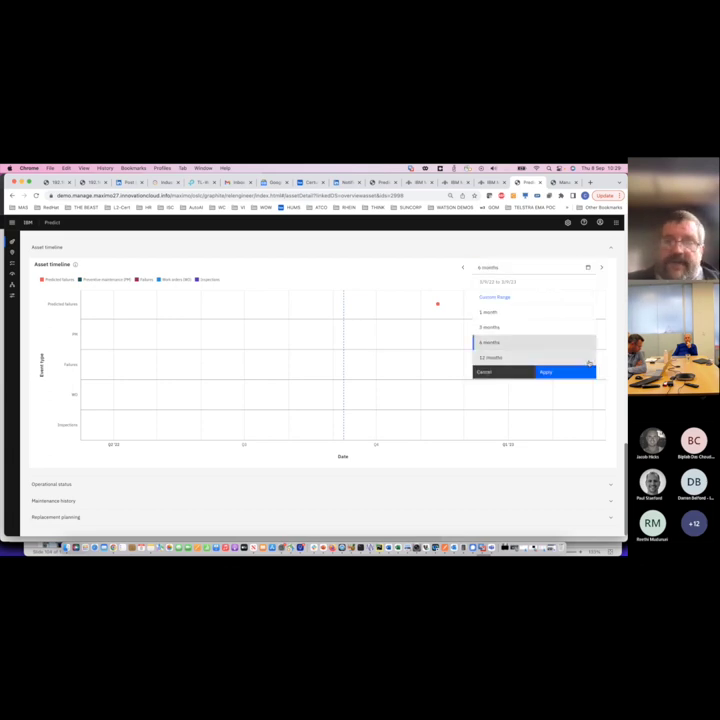
left_click(280, 343)
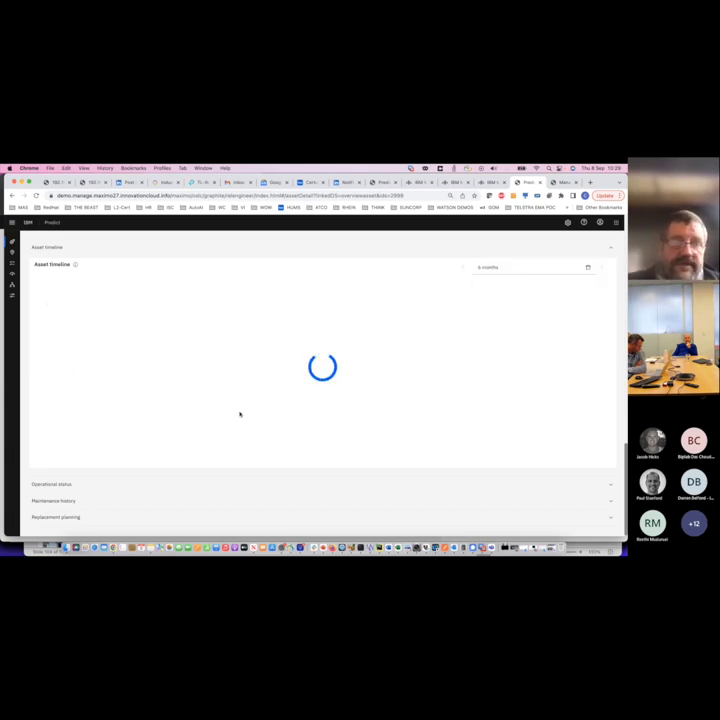
Expand the operational status section and examine the asset's meter list, focusing on the BR-PRESSUR entry.
left_click(199, 484)
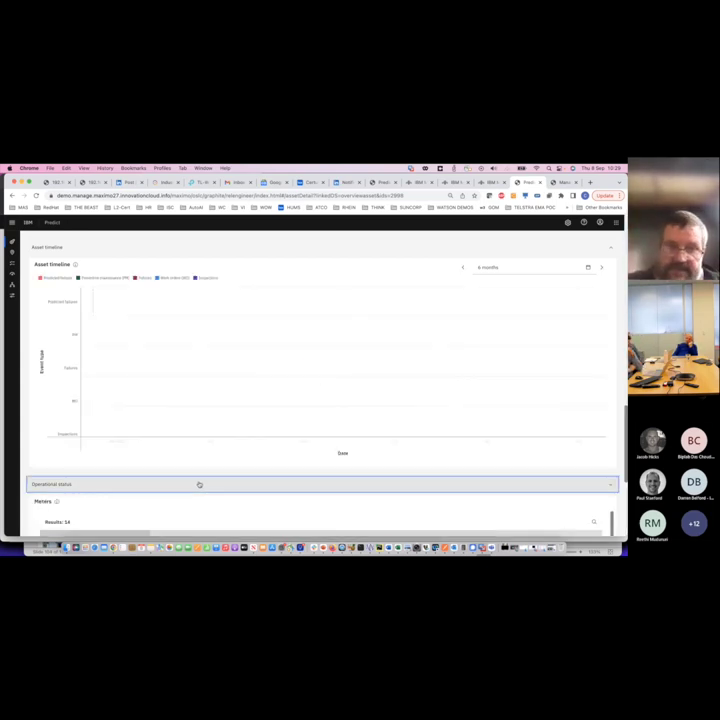
scroll(218, 441, "down", 1)
scroll(217, 443, "down", 5)
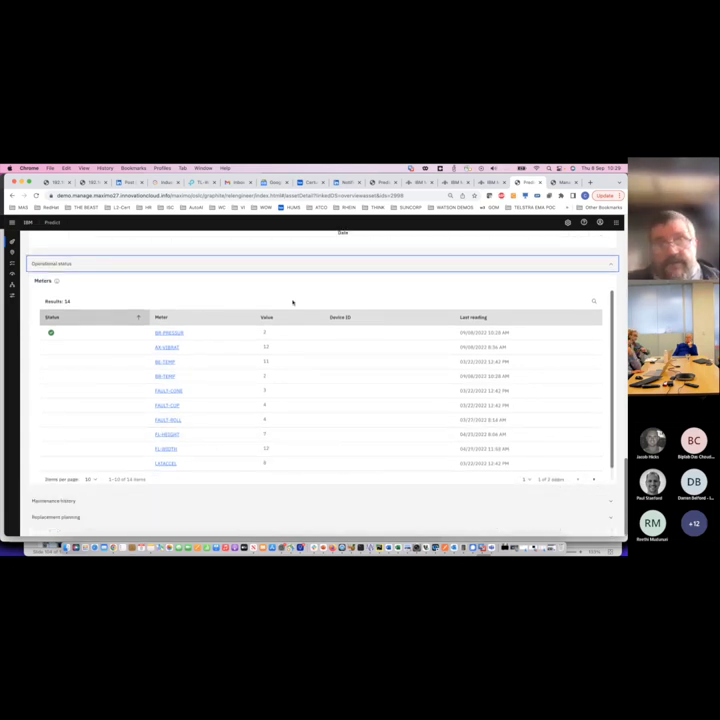
left_click(264, 331)
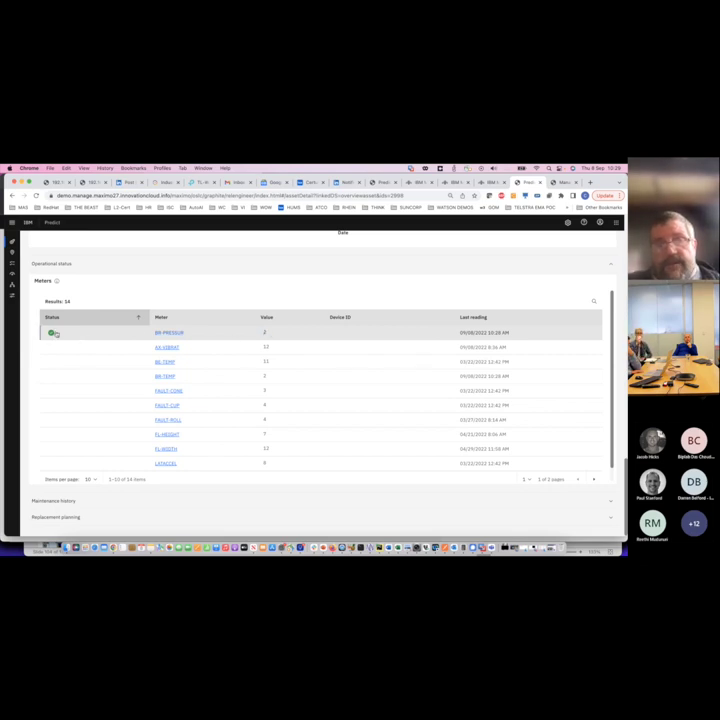
Open the BR-PRESSUR meter details, review its action rule for job plan JP11220, and close the details.
left_click(170, 332)
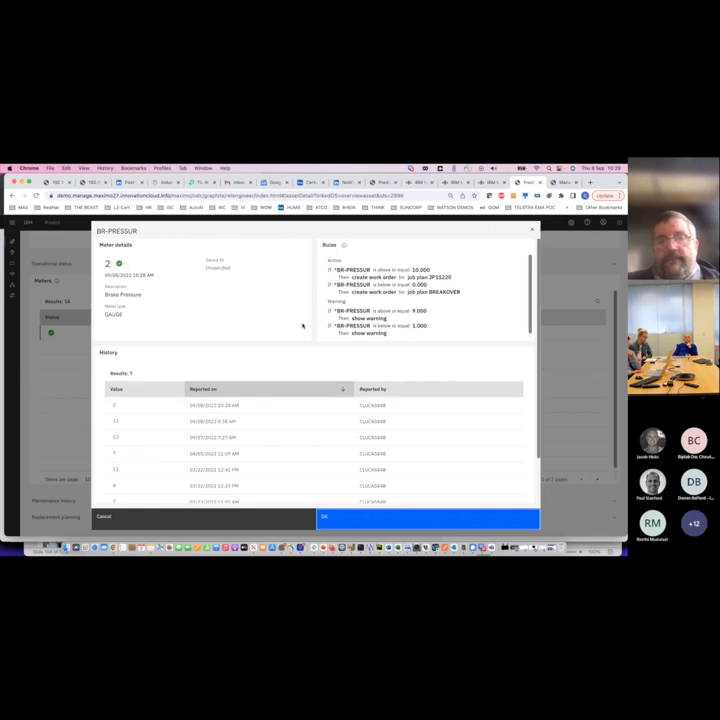
mouse_move(344, 248)
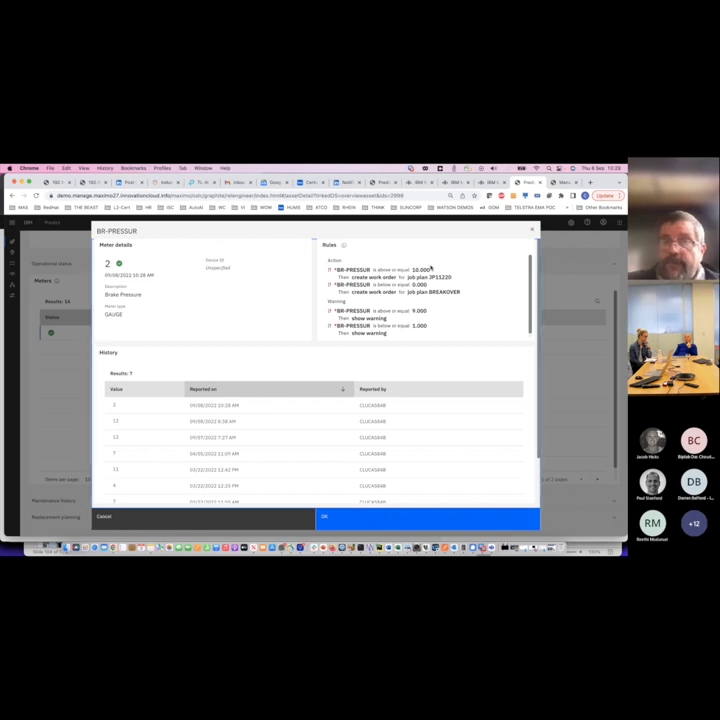
double_click(436, 278)
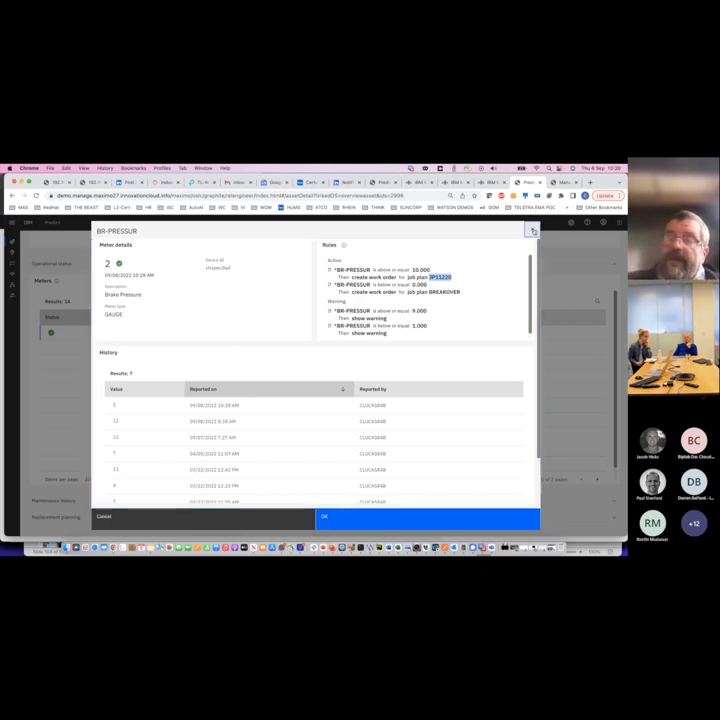
key("Escape")
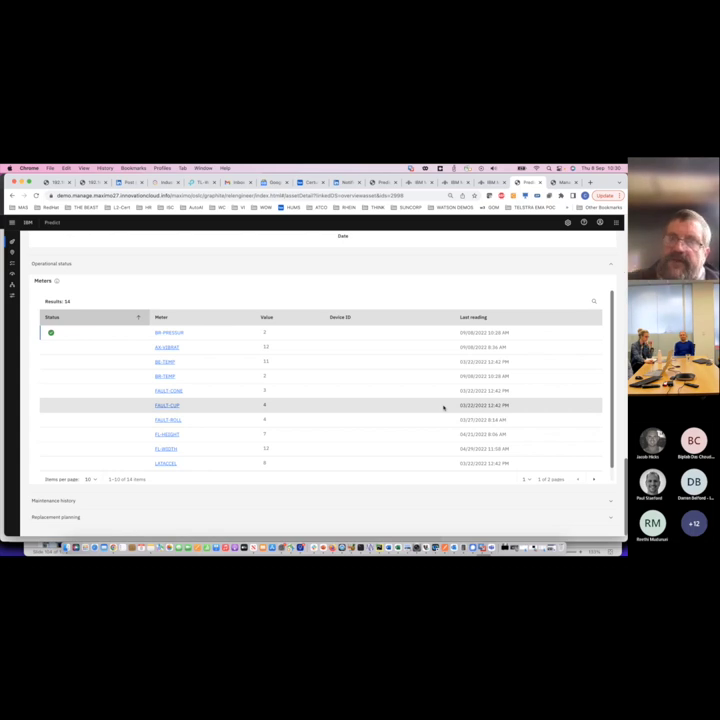
Expand the maintenance history section below the meters to review the asset's work orders.
scroll(423, 372, "up", 1)
scroll(419, 367, "up", 5)
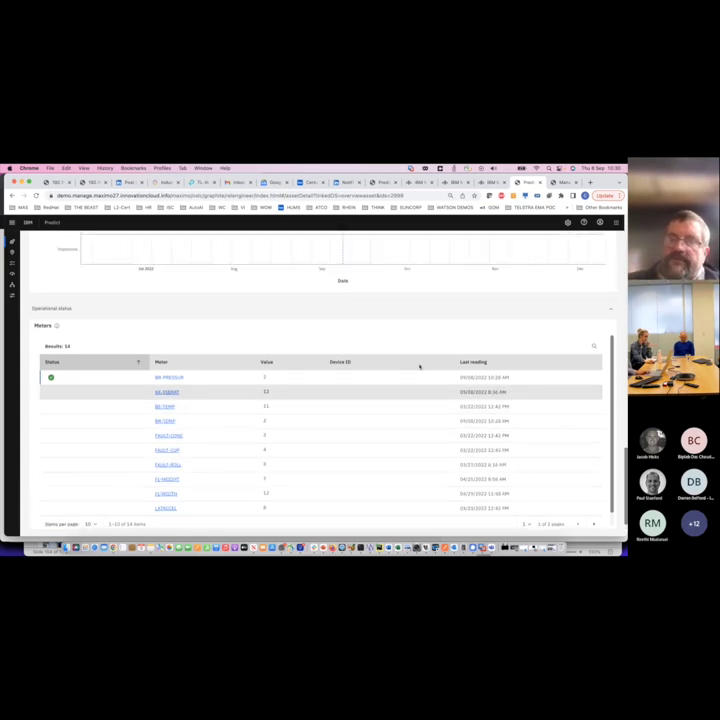
scroll(419, 367, "up", 5)
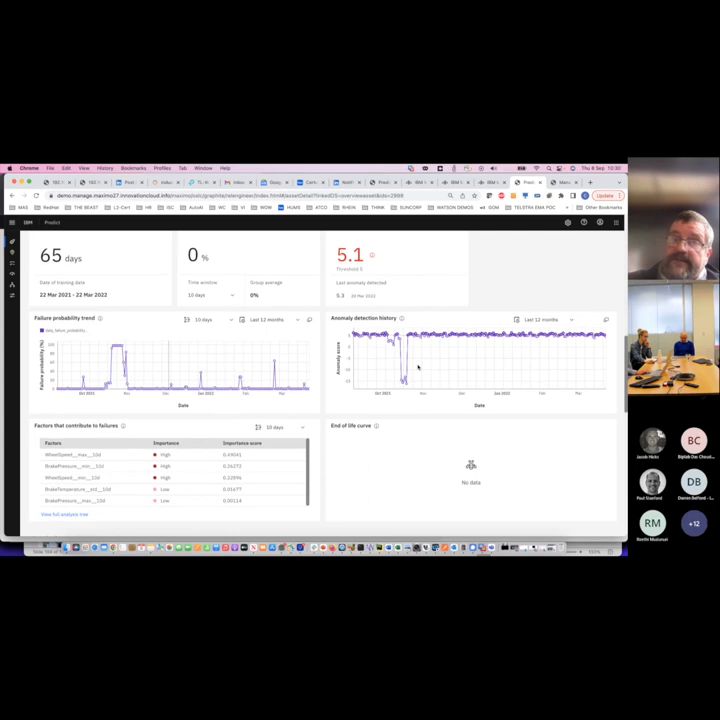
scroll(418, 367, "down", 10)
scroll(418, 367, "down", 3)
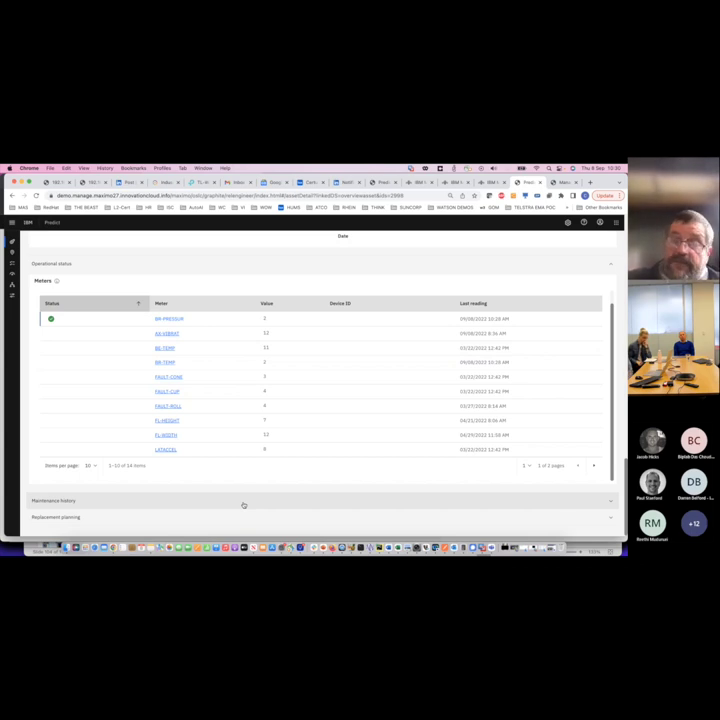
left_click(243, 503)
scroll(249, 434, "down", 4)
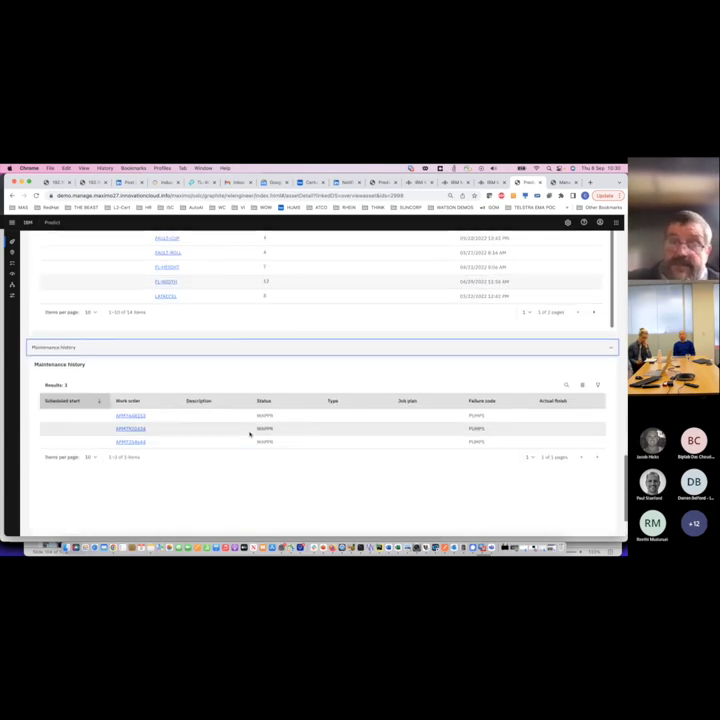
Return from the maintenance history to the predictions section and check the time window options for failure probability.
scroll(249, 425, "down", 1)
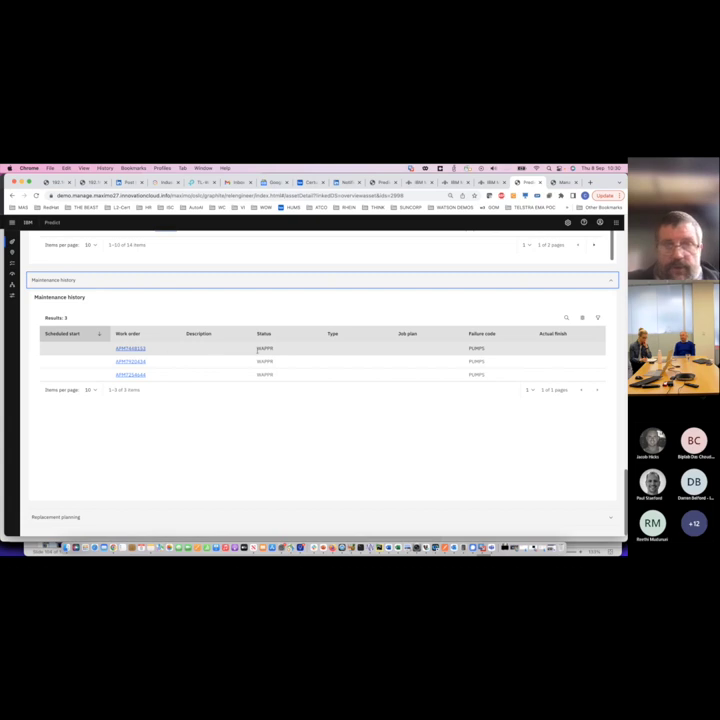
scroll(262, 350, "up", 3)
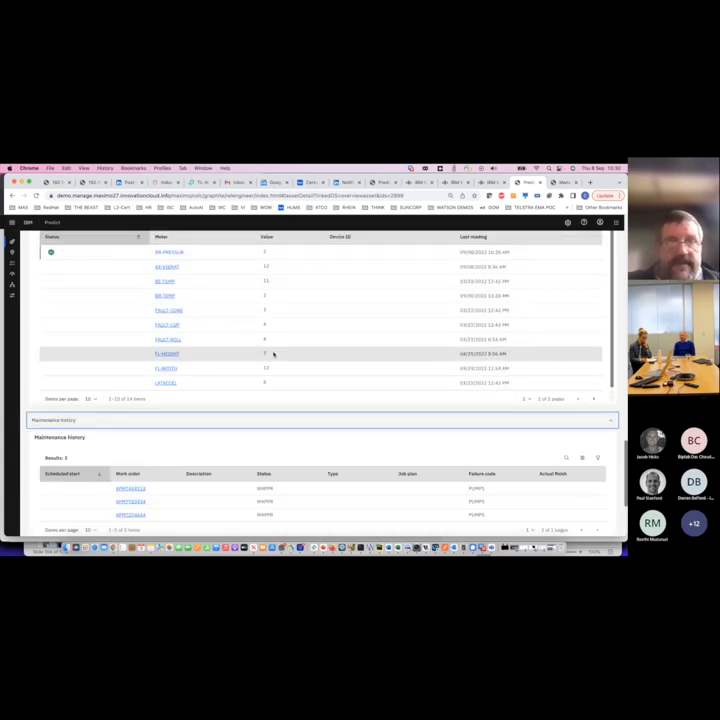
scroll(423, 338, "up", 5)
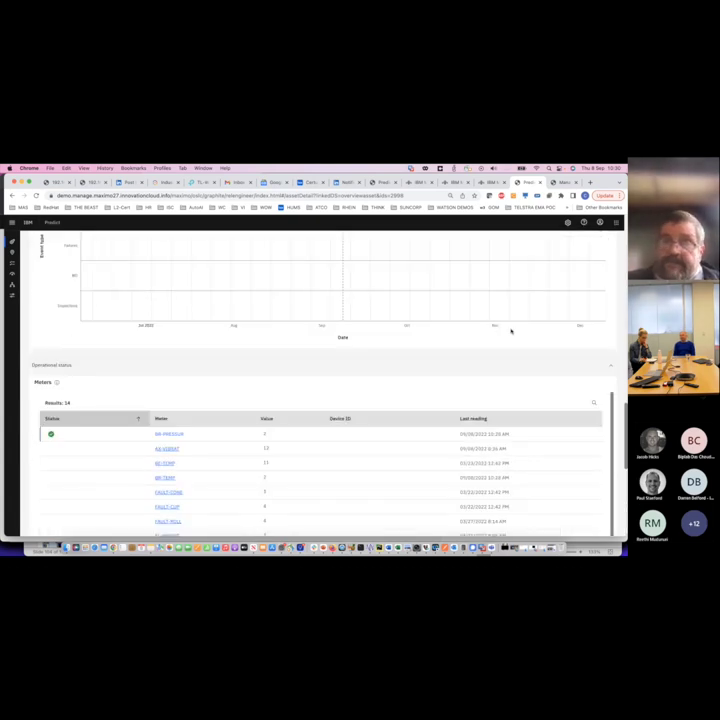
scroll(508, 333, "up", 8)
scroll(503, 335, "up", 6)
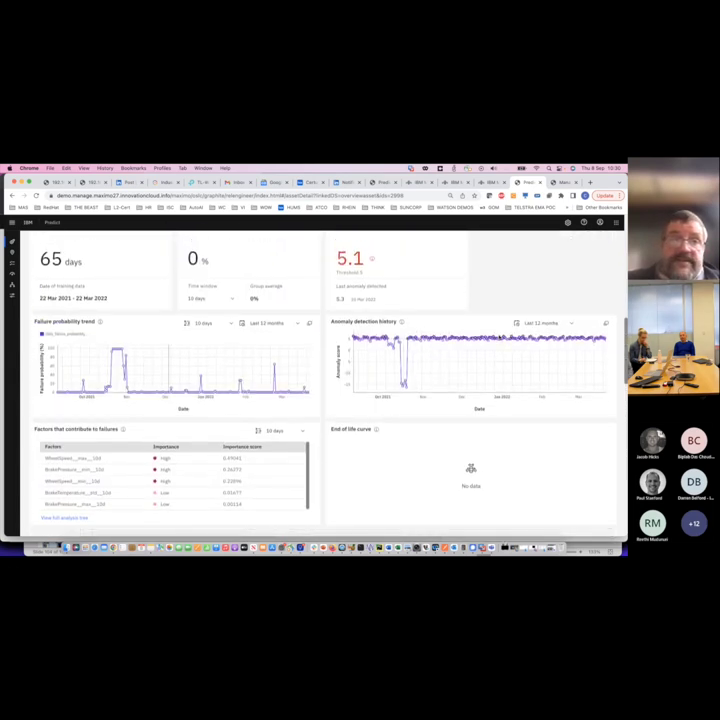
scroll(500, 338, "up", 2)
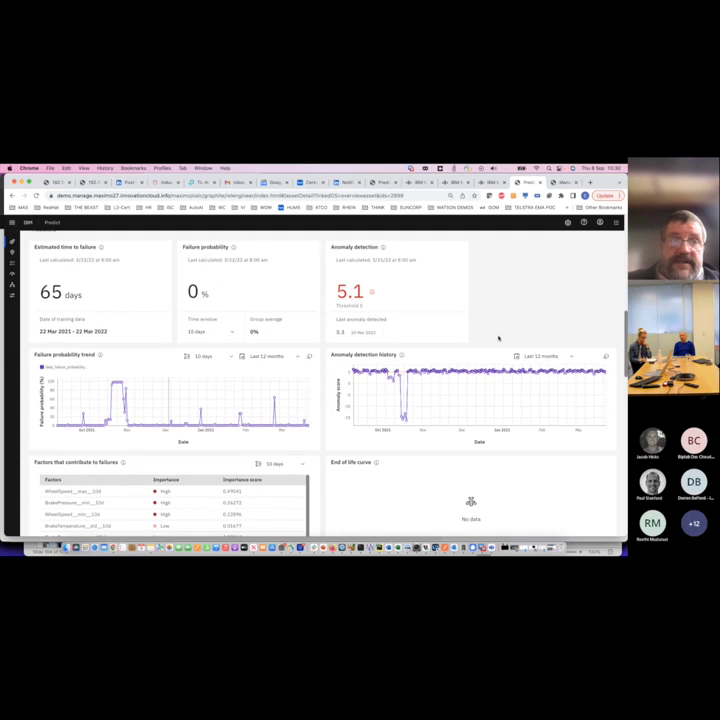
scroll(498, 338, "up", 1)
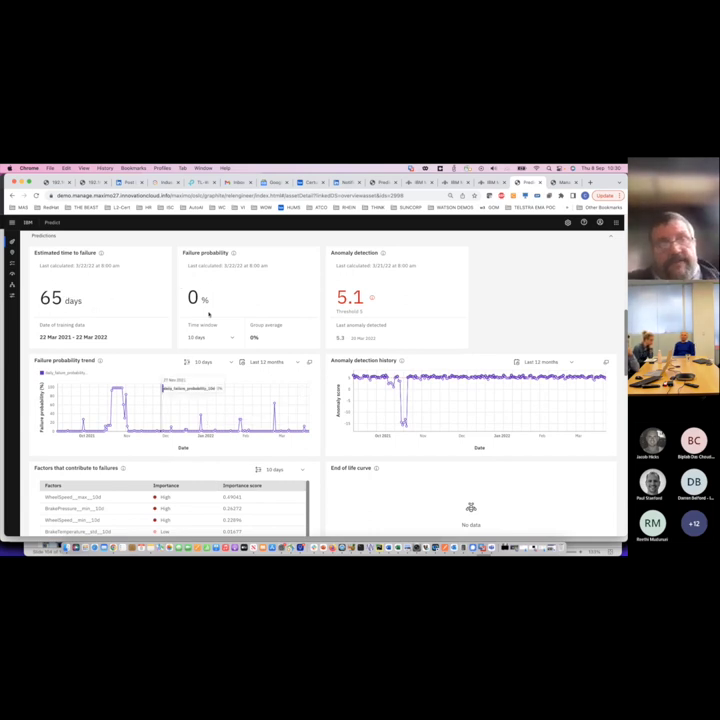
left_click(227, 341)
left_click(228, 339)
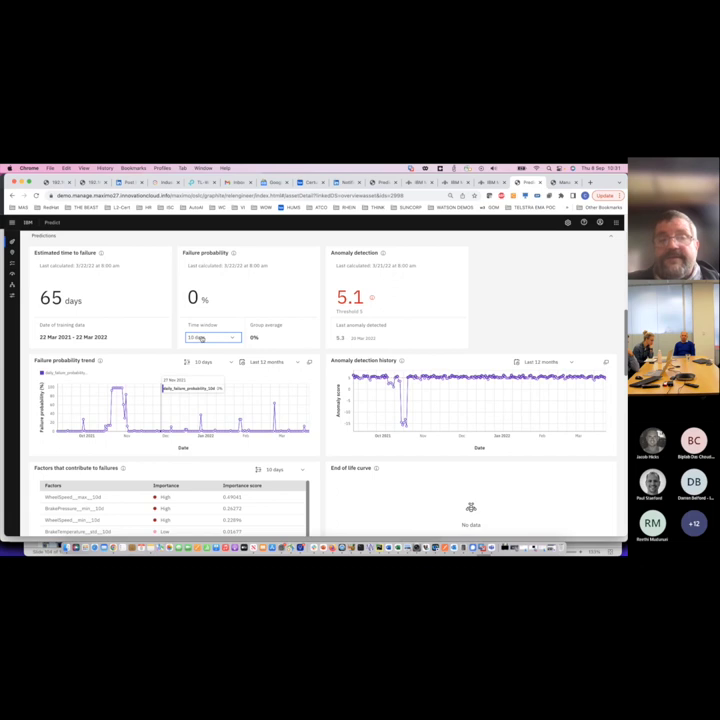
left_click(208, 339)
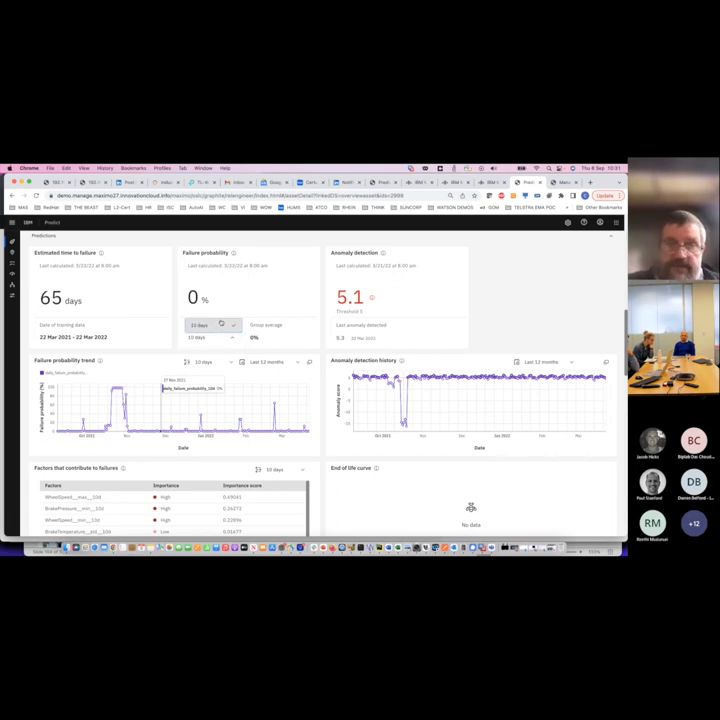
left_click(154, 363)
Enlarge the failure probability trend chart, inspect the points around the October 2021 peak, and close the enlarged chart.
scroll(155, 364, "down", 1)
scroll(154, 363, "down", 1)
mouse_move(309, 415)
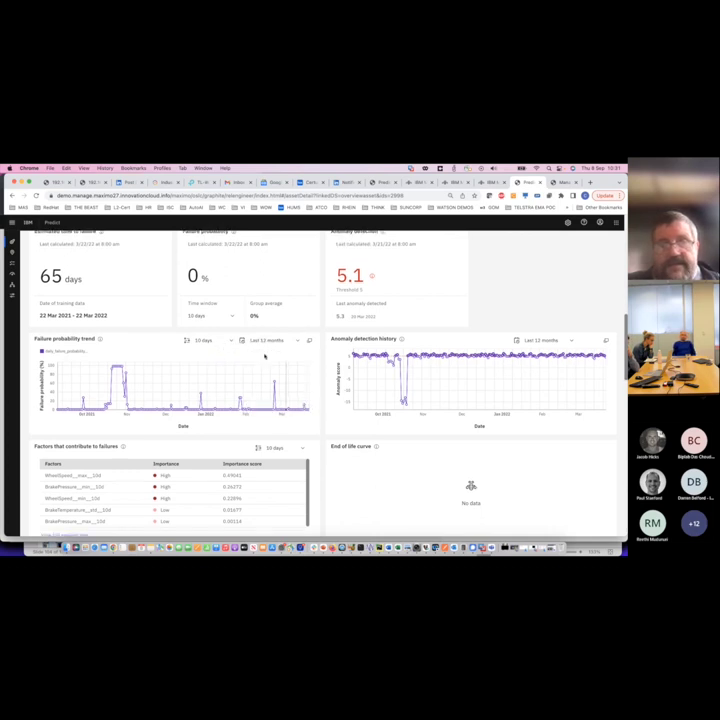
scroll(265, 356, "down", 1)
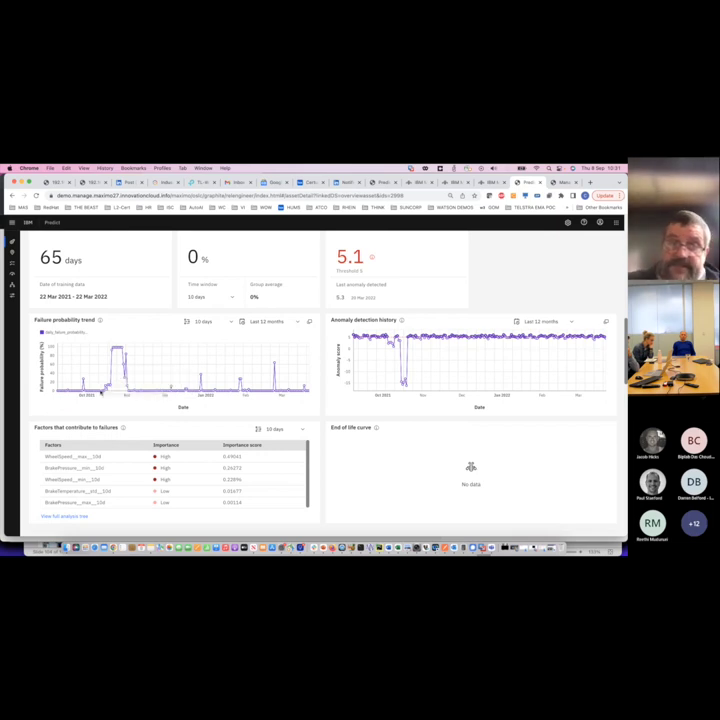
left_click(310, 321)
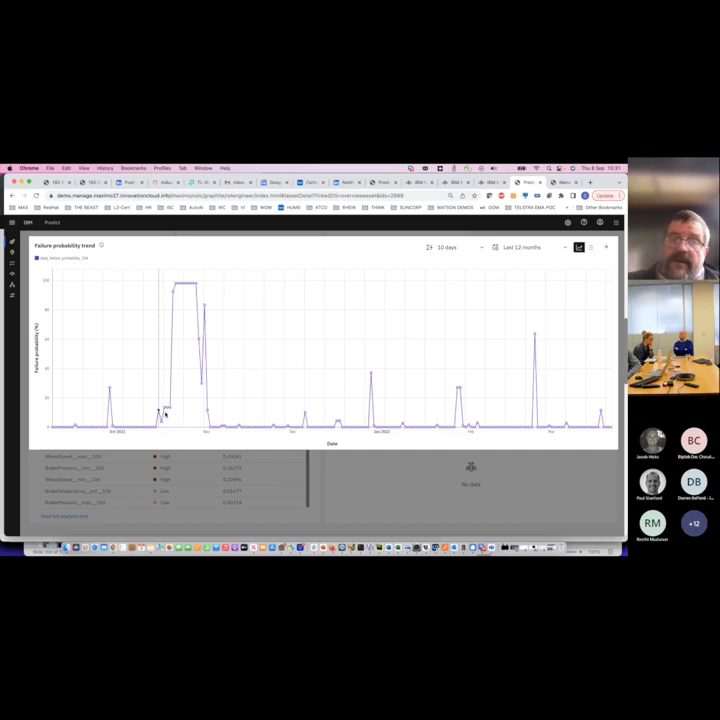
mouse_move(165, 413)
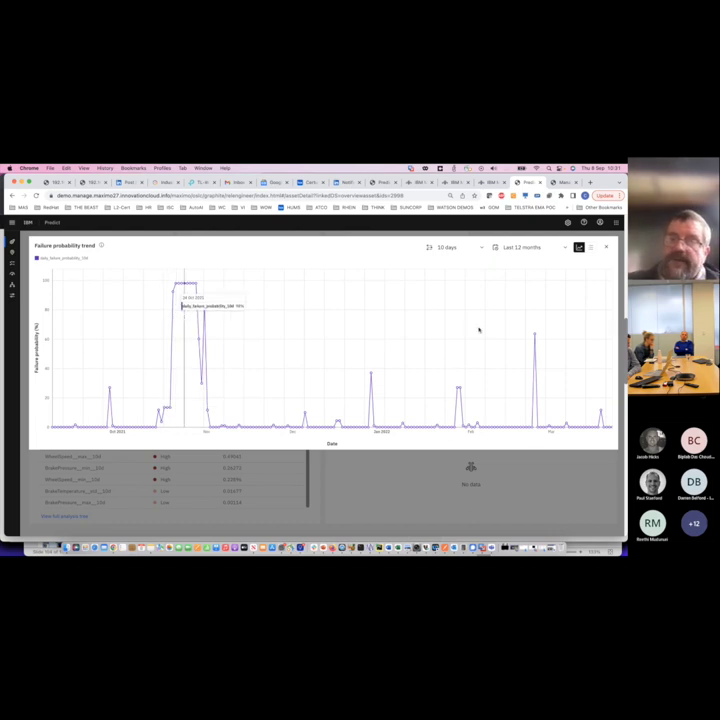
left_click(605, 249)
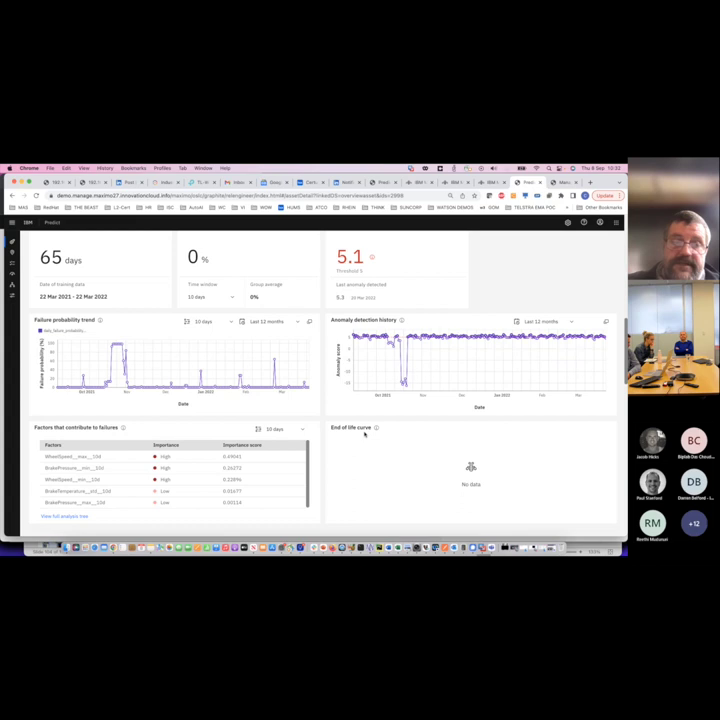
View the full failure analysis tree for the contributing factors, read its node explanation, and close it.
left_click(77, 516)
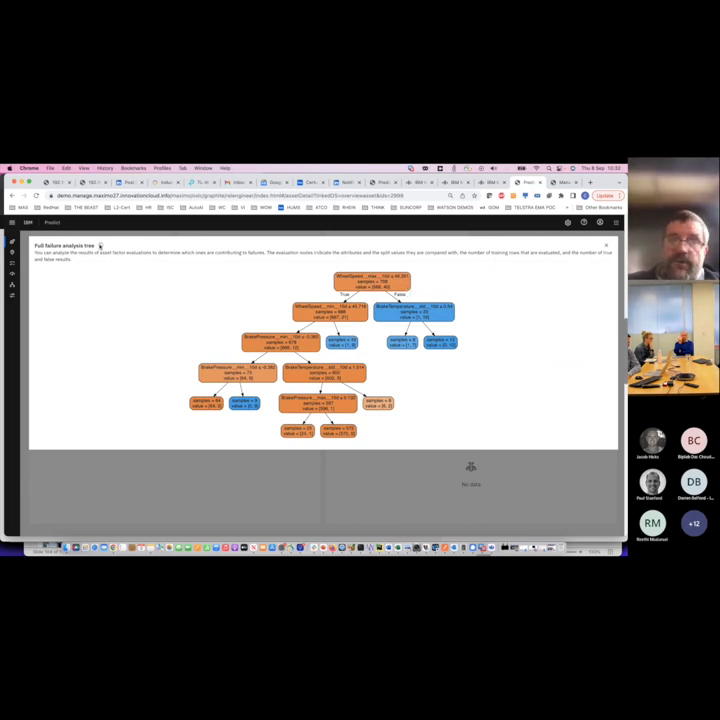
left_click(101, 246)
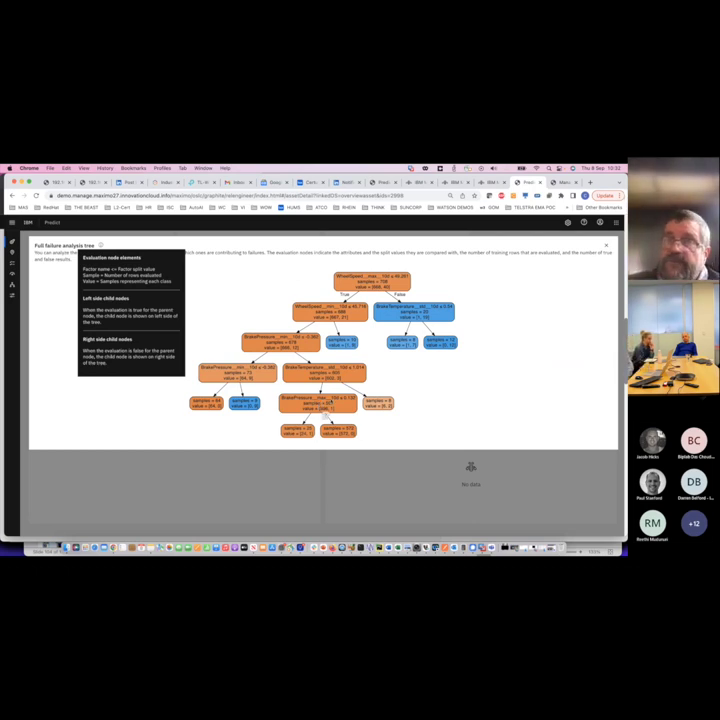
left_click(607, 246)
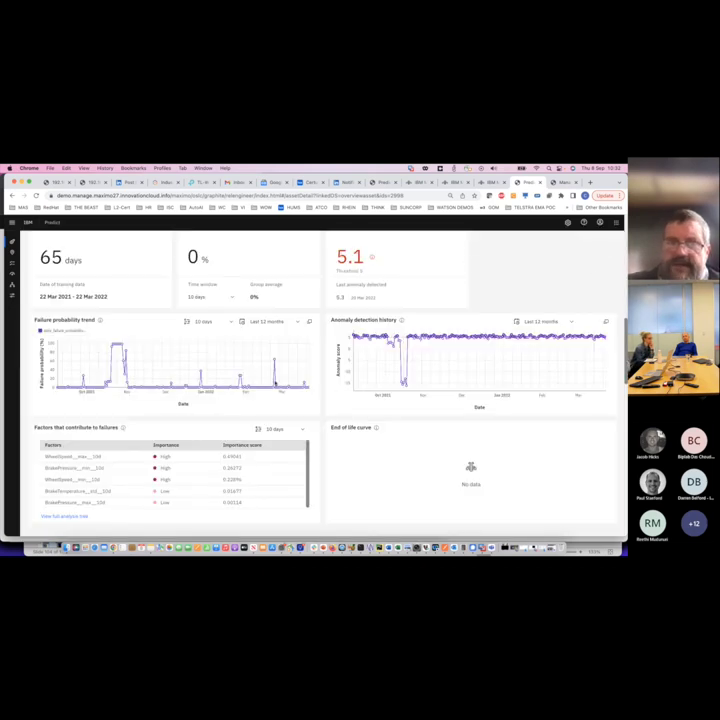
Open the work queues, review the assets in the High probability of failure queue, and return to the queue list.
scroll(275, 382, "up", 10)
scroll(275, 382, "up", 2)
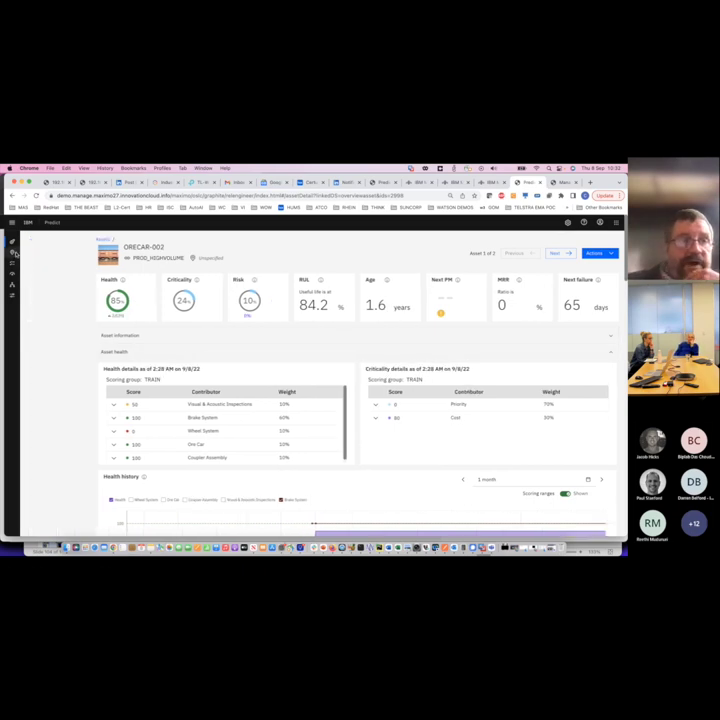
mouse_move(26, 266)
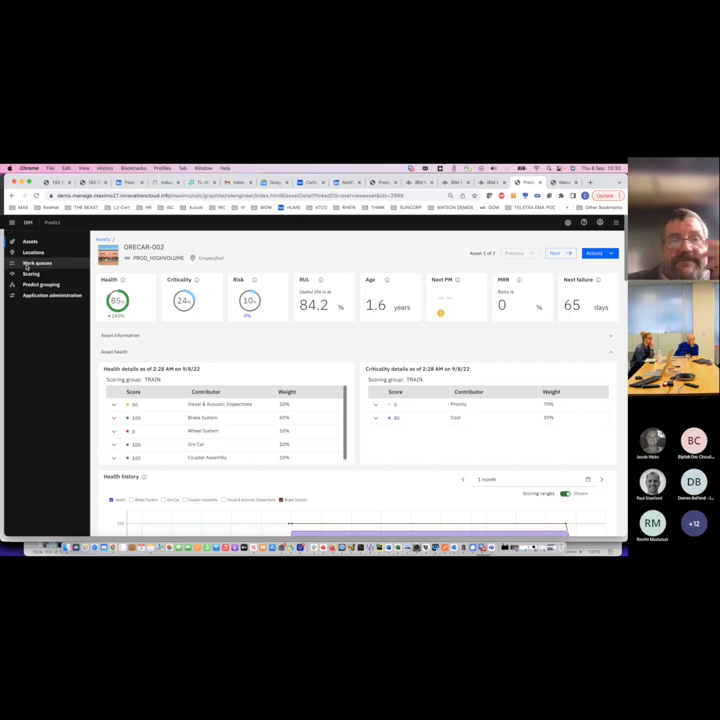
left_click(27, 264)
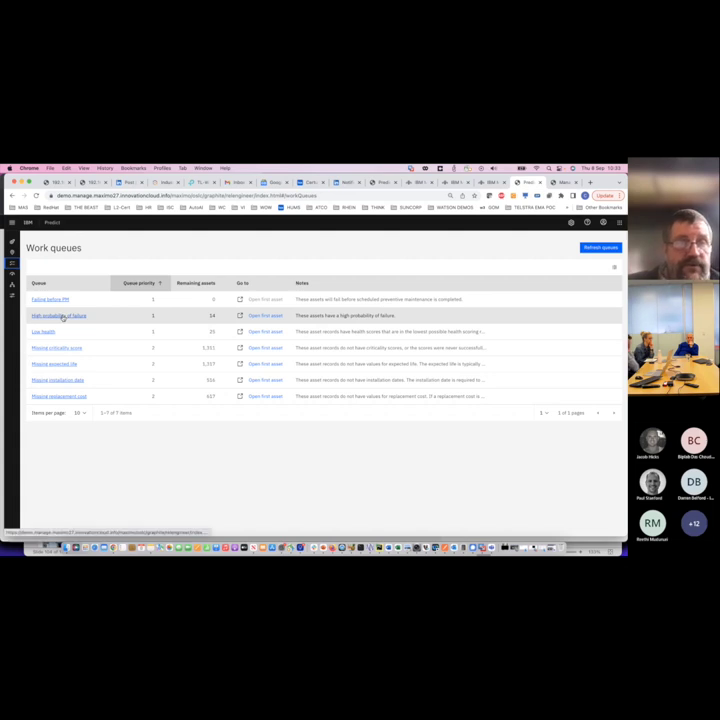
left_click(61, 316)
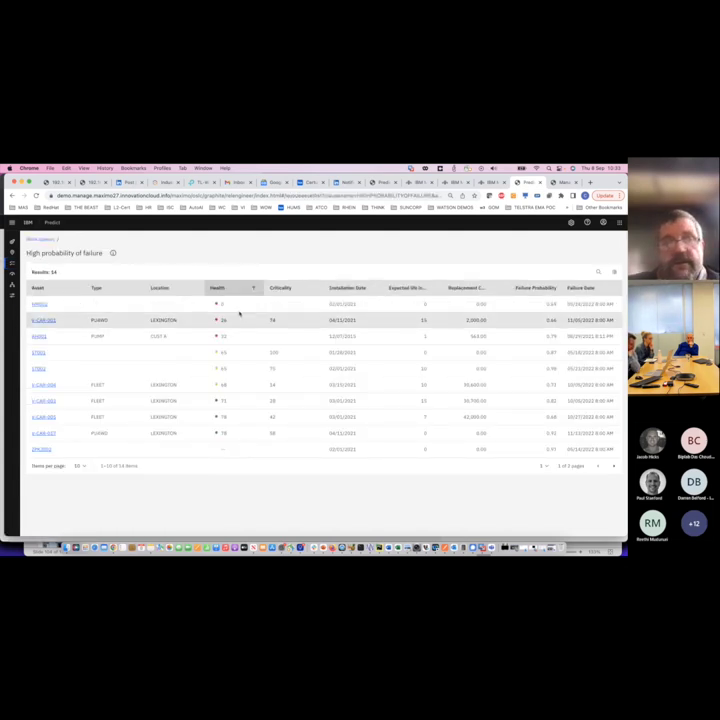
left_click(39, 239)
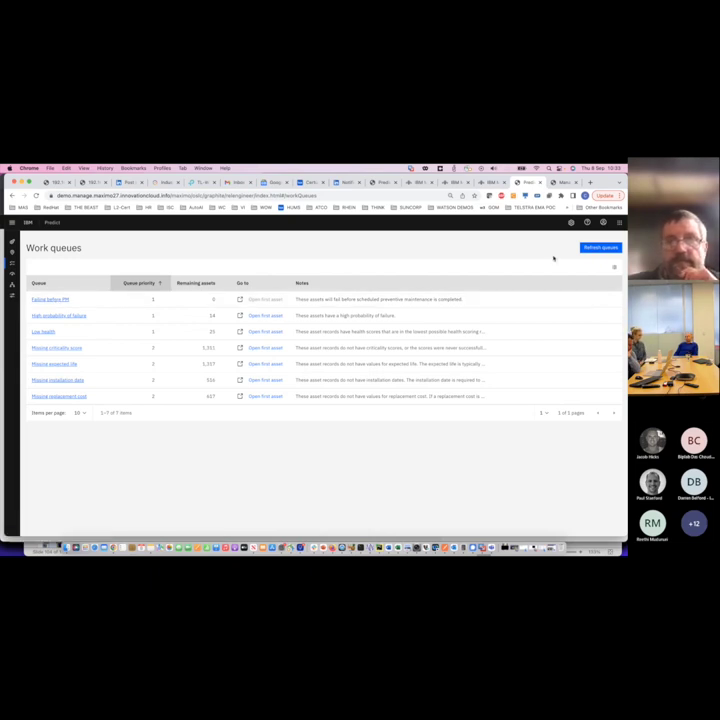
Open the Monitor application, view the Asset Performance Management slide in PowerPoint while it loads, and return to Chrome.
left_click(620, 224)
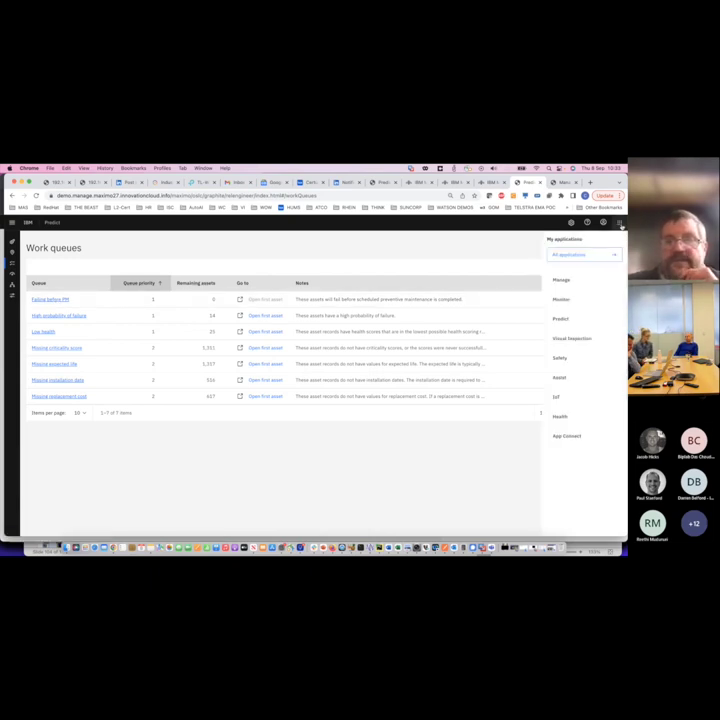
left_click(599, 301)
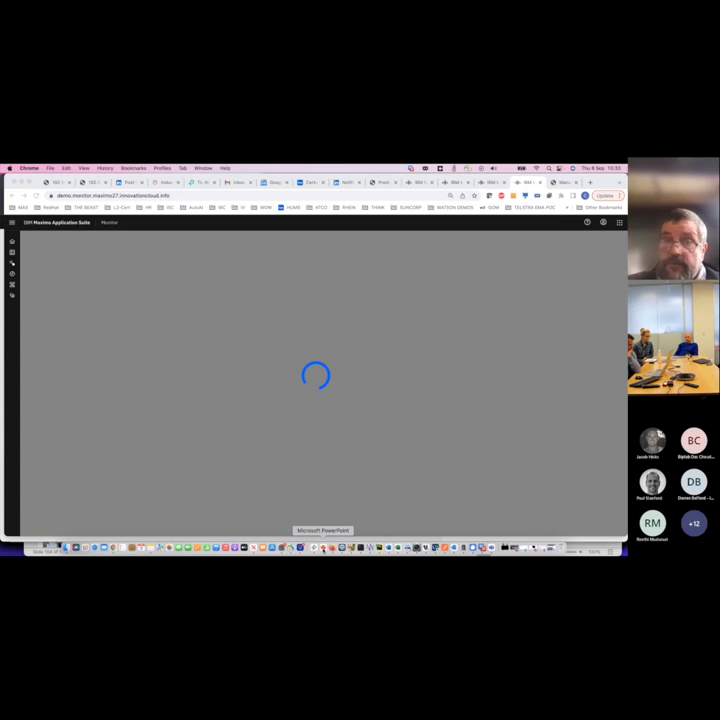
left_click(322, 548)
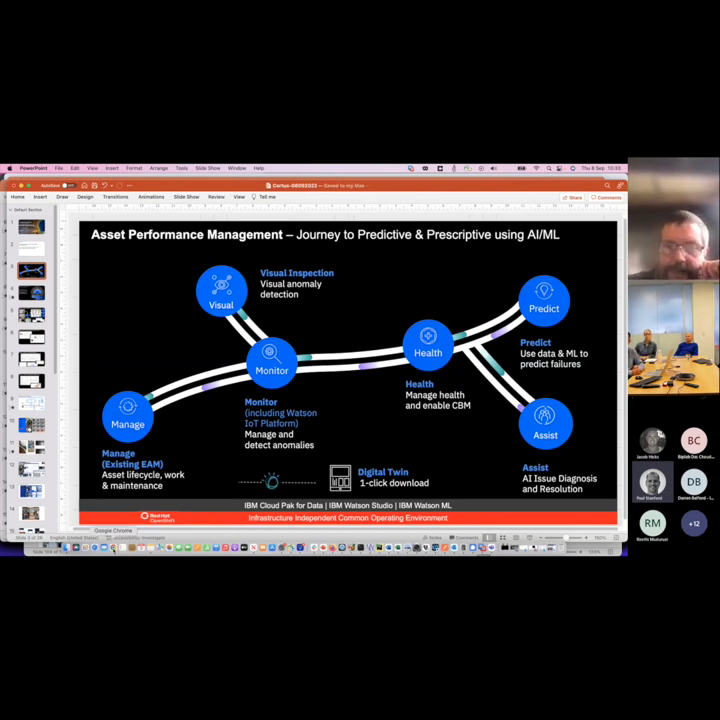
left_click(113, 547)
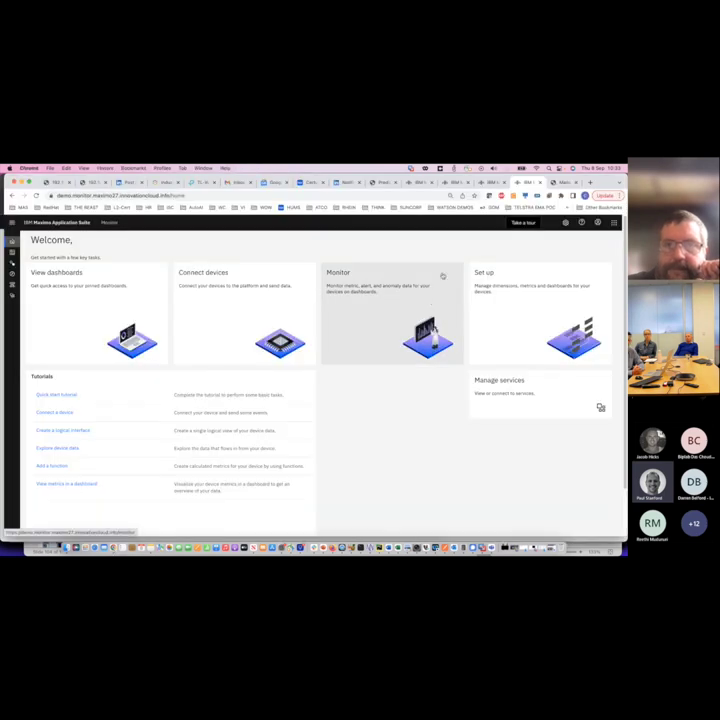
Switch to the browser tab showing ORECAR-002 in Manage and open the Health application from there.
left_click(427, 303)
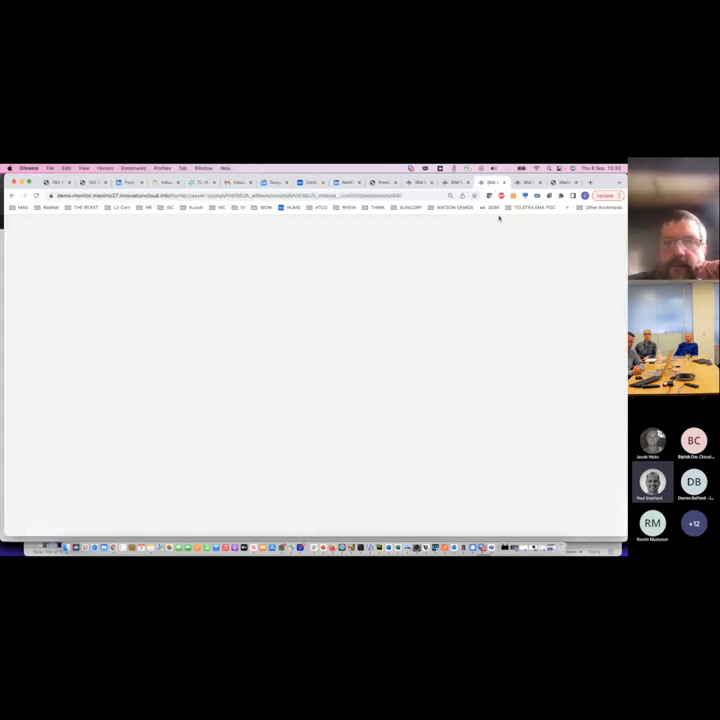
left_click(613, 222)
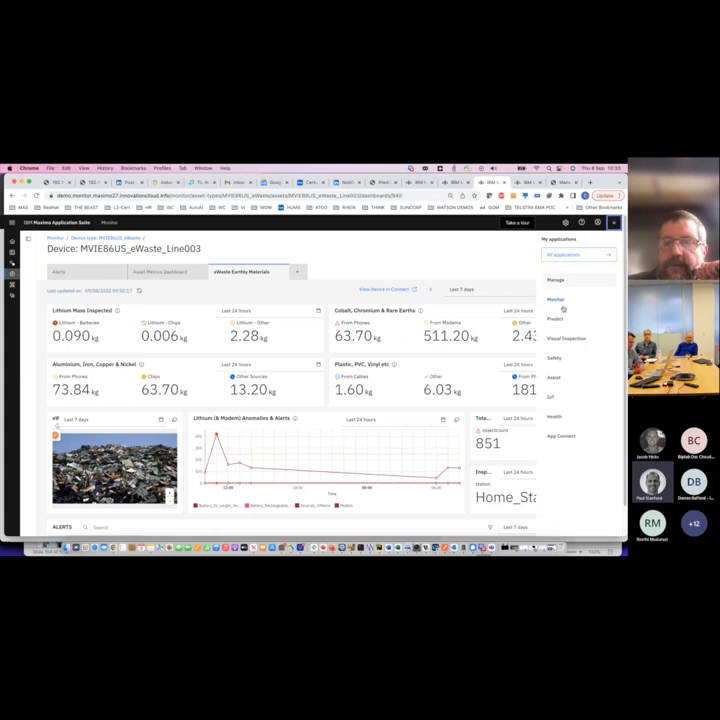
left_click(562, 413)
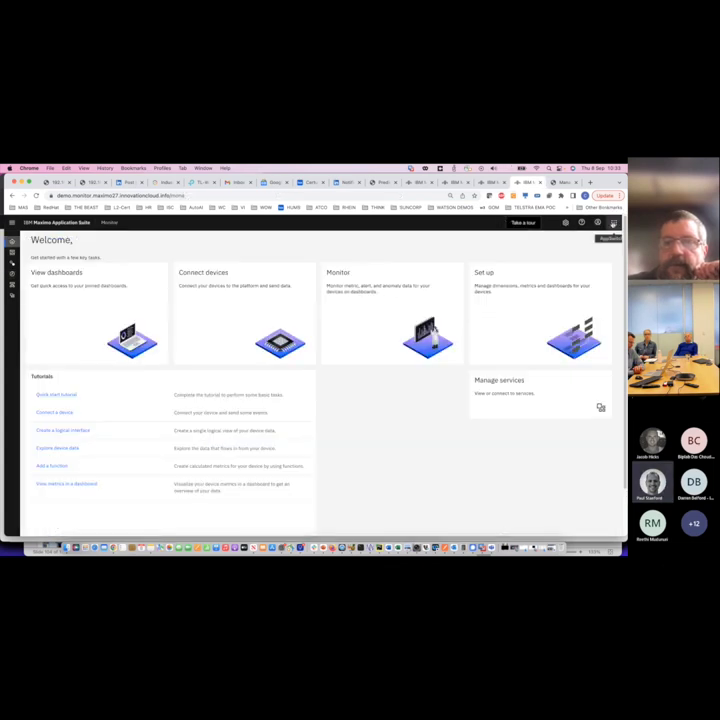
left_click(613, 224)
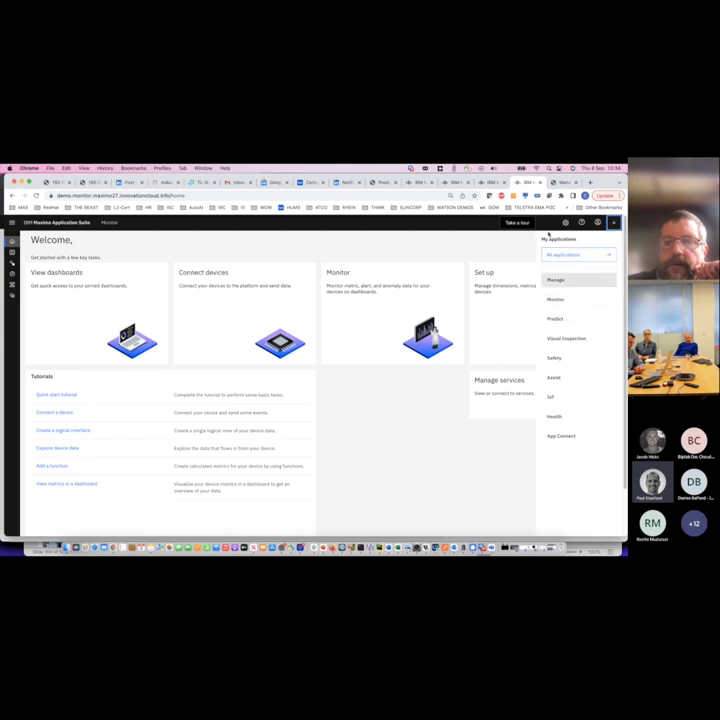
left_click(561, 181)
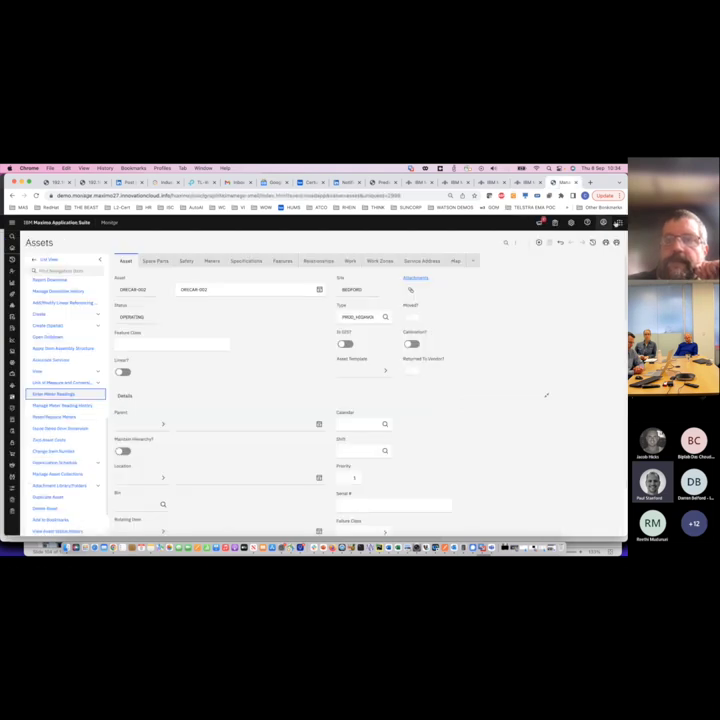
left_click(619, 224)
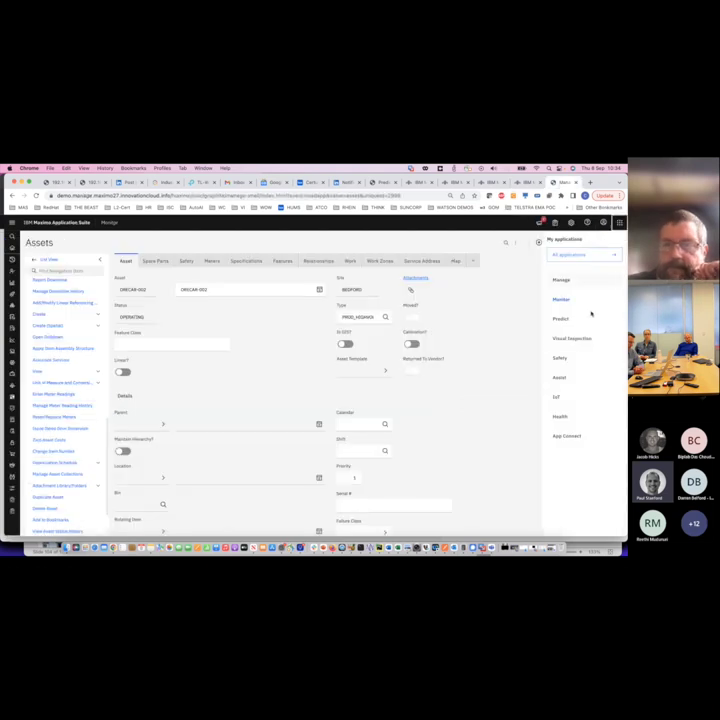
left_click(562, 419)
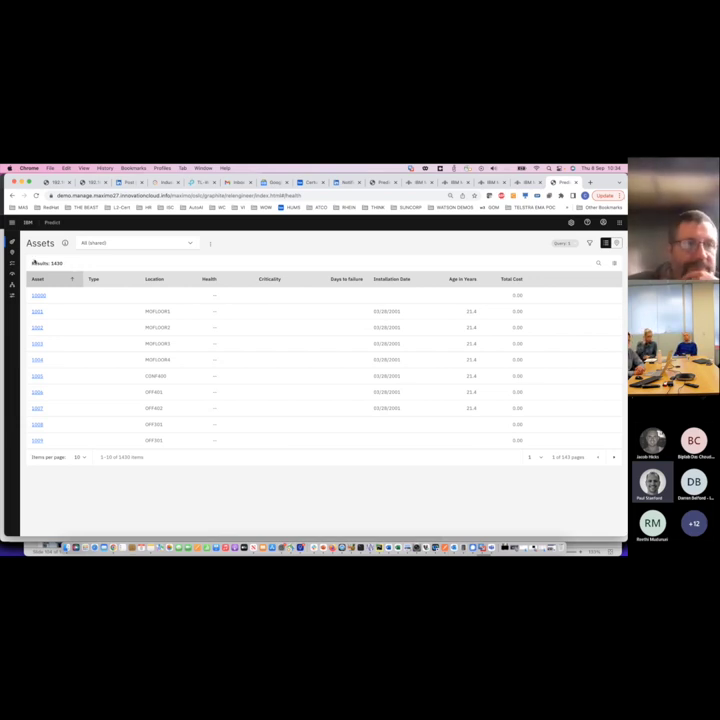
Open the scoring setup, search the scoring groups for "train", and open the TRAIN group's details.
mouse_move(18, 250)
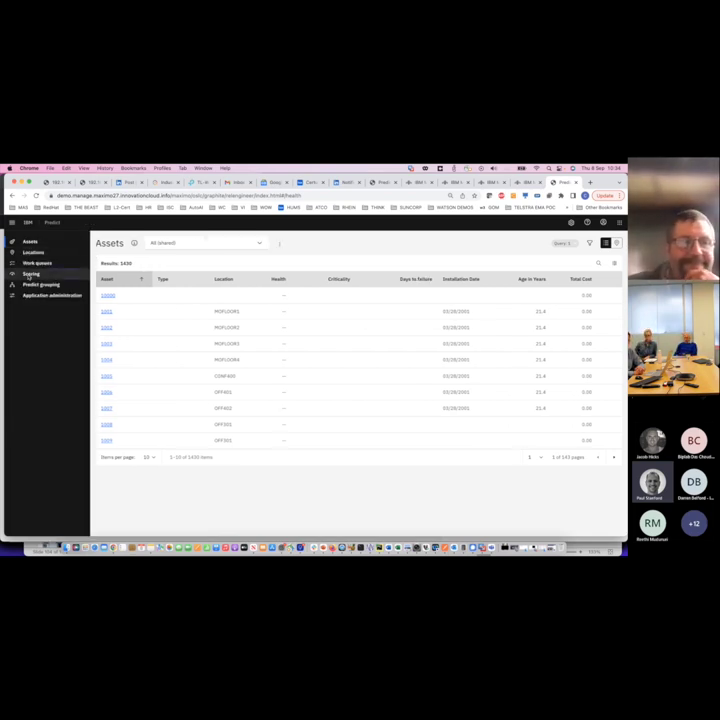
left_click(30, 274)
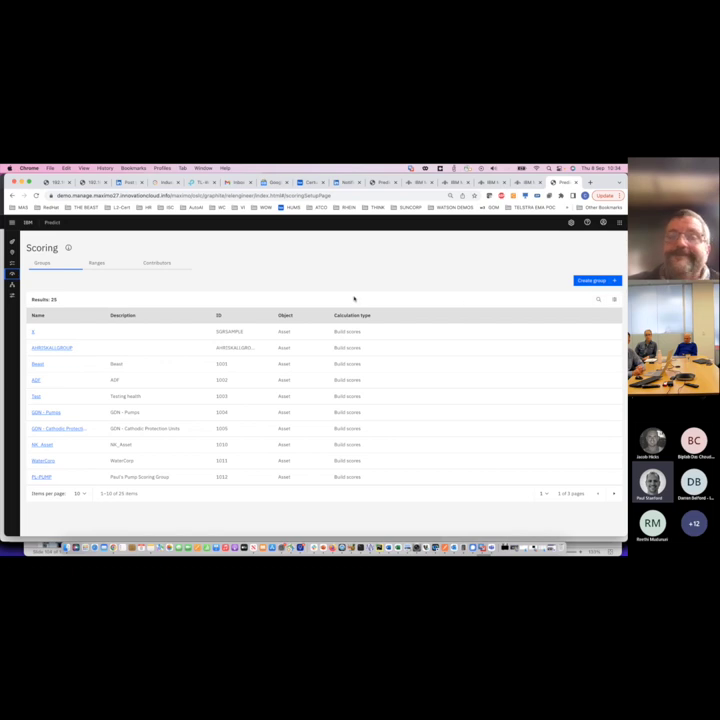
left_click(597, 299)
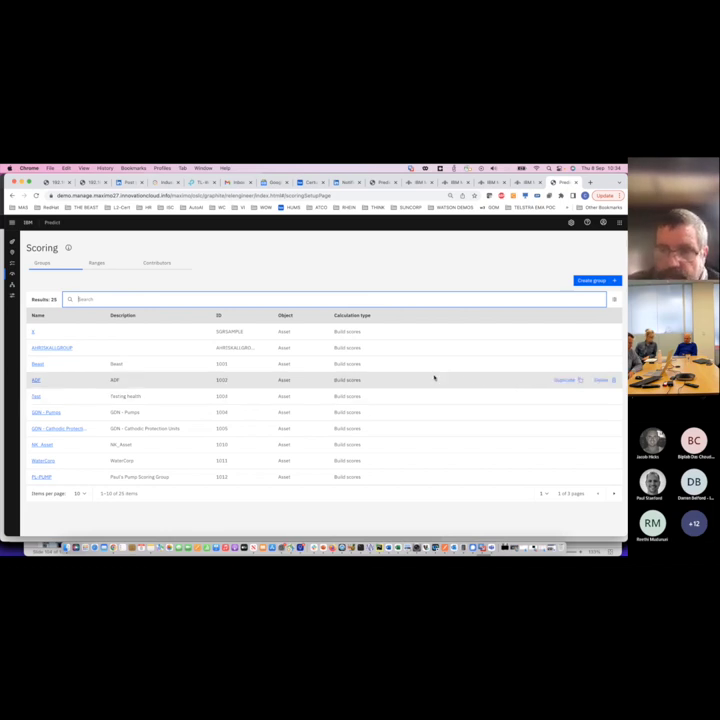
type("train")
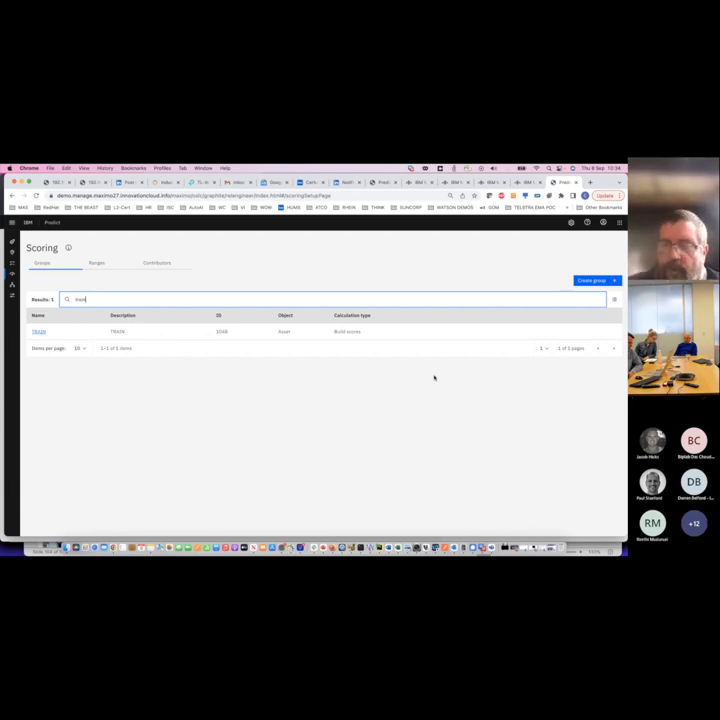
left_click(39, 332)
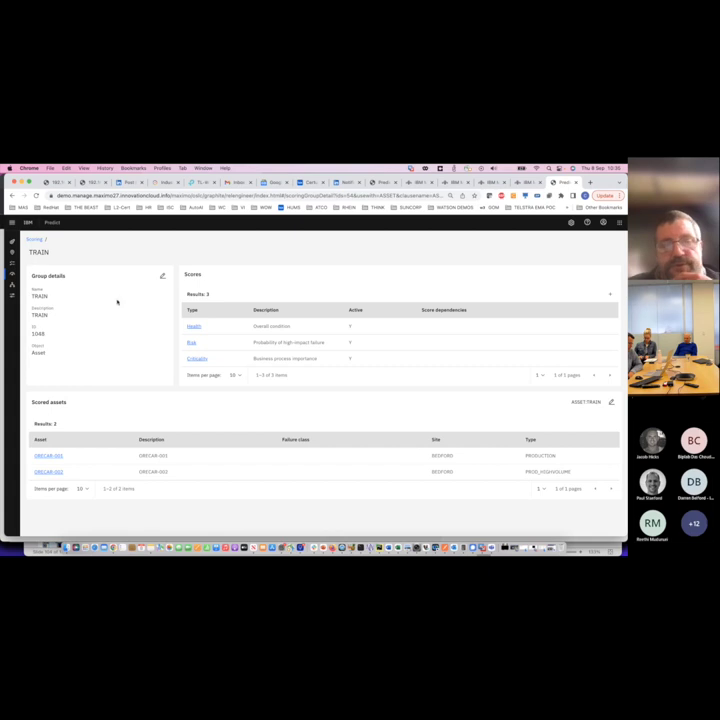
Review the TRAIN group's Health score contributors and its Criticality score's Cost formula, and return to the group.
left_click(195, 327)
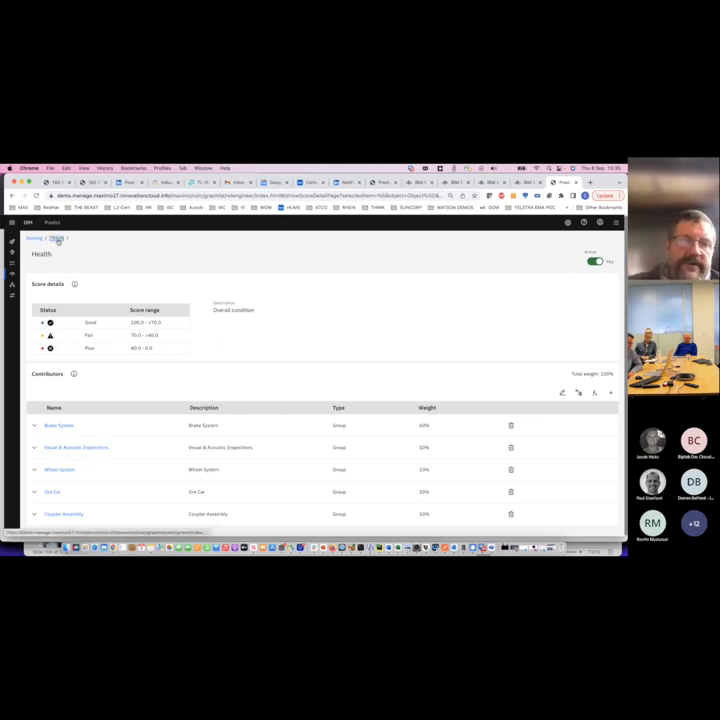
left_click(57, 238)
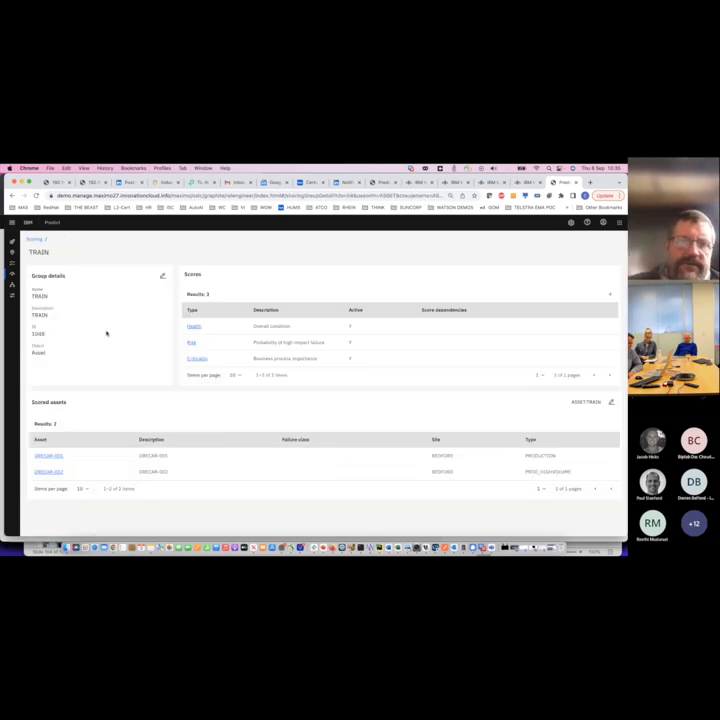
left_click(197, 358)
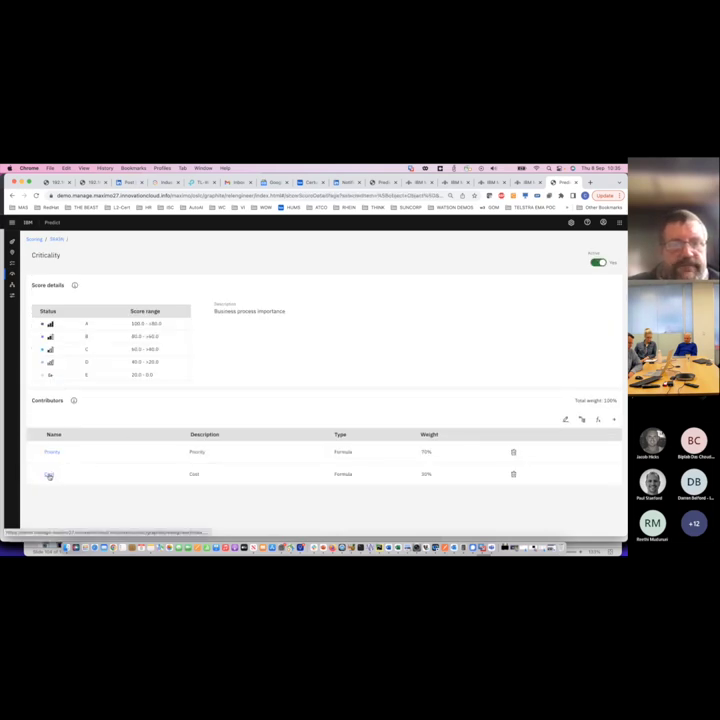
left_click(49, 476)
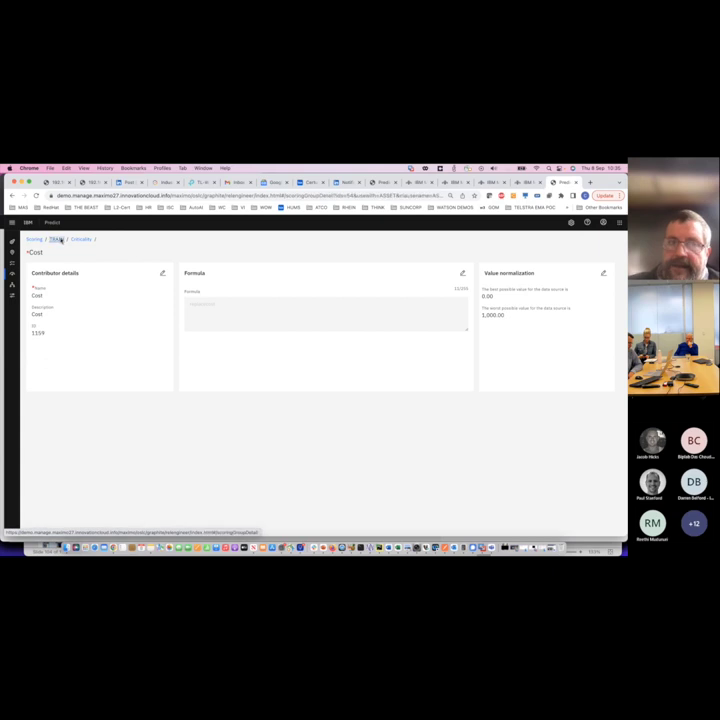
left_click(58, 240)
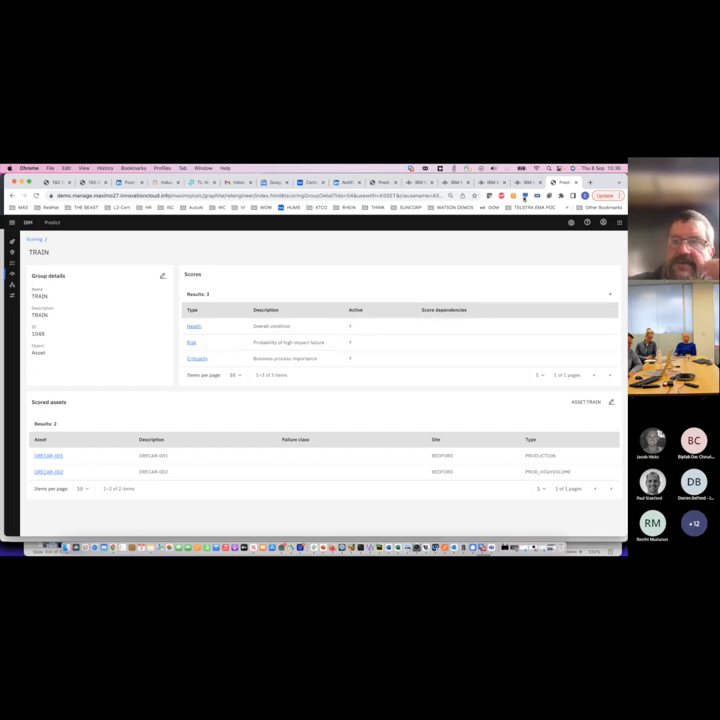
Switch to the browser tab with the Monitor application, search the monitored device types for "trai", and open the TRAIN device type.
left_click(525, 183)
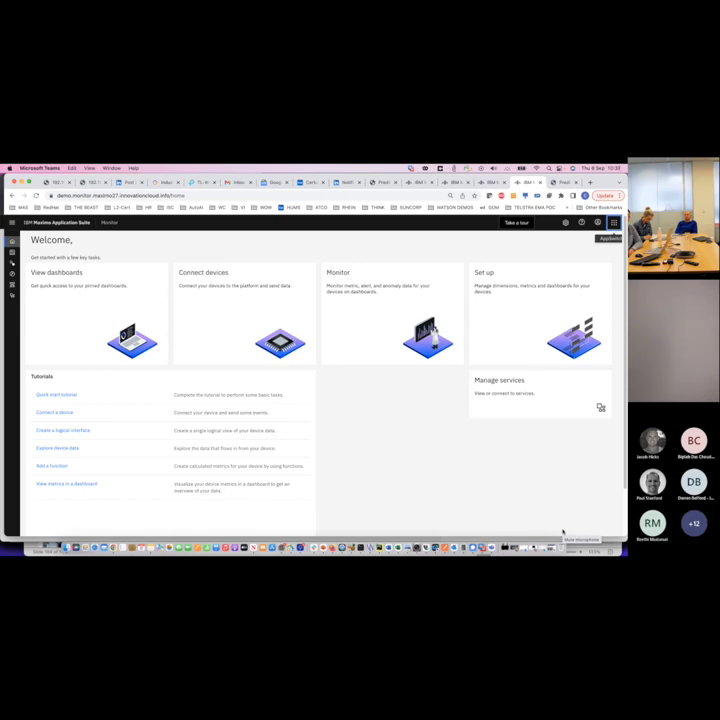
left_click(360, 317)
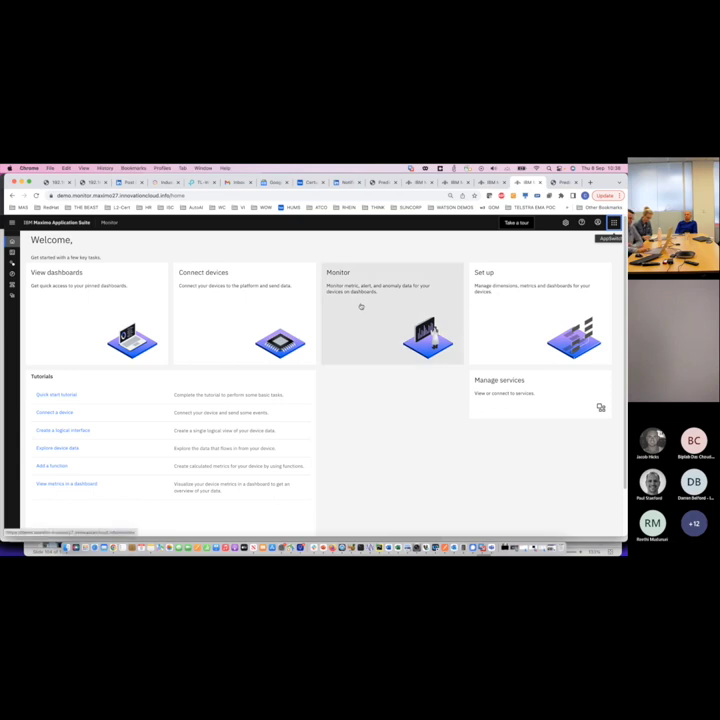
left_click(361, 307)
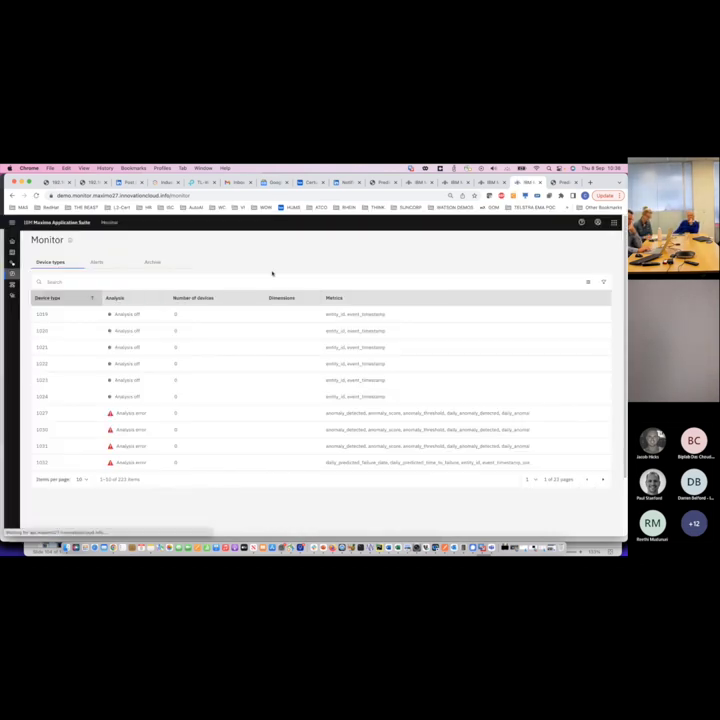
left_click(253, 283)
type("trai")
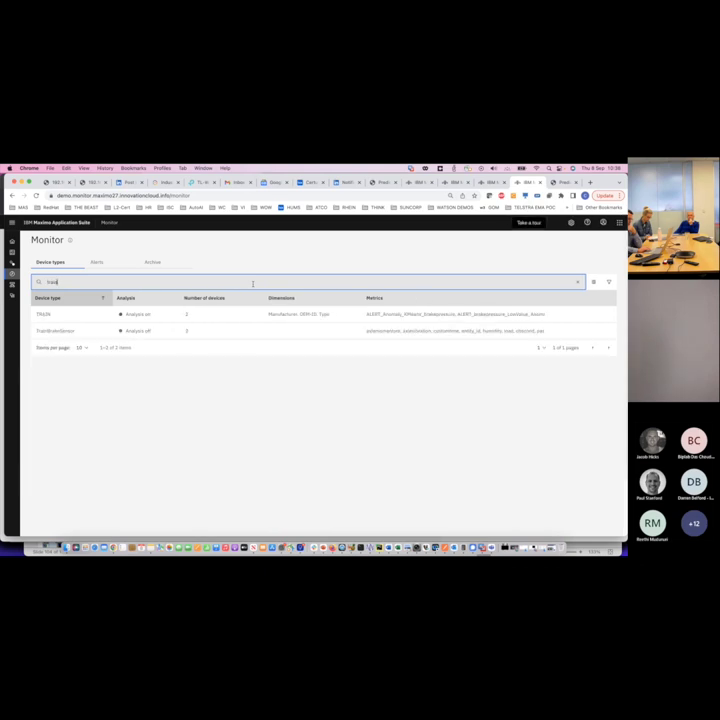
left_click(247, 314)
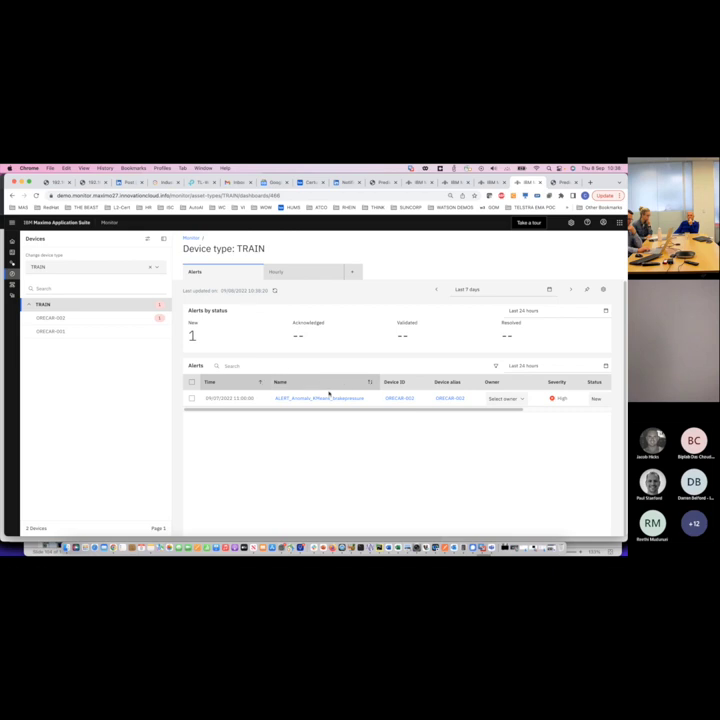
Review the service request form for ORECAR-002's ALERT_Anomaly_KMeans_brakepressure alert, including its Manage service choice, and cancel without creating a request.
left_click_drag(344, 410, 582, 417)
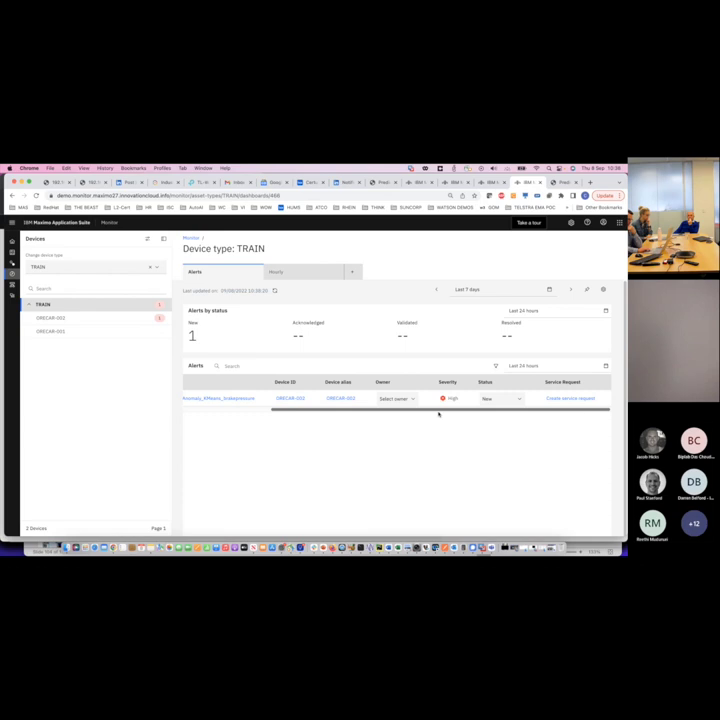
left_click(573, 399)
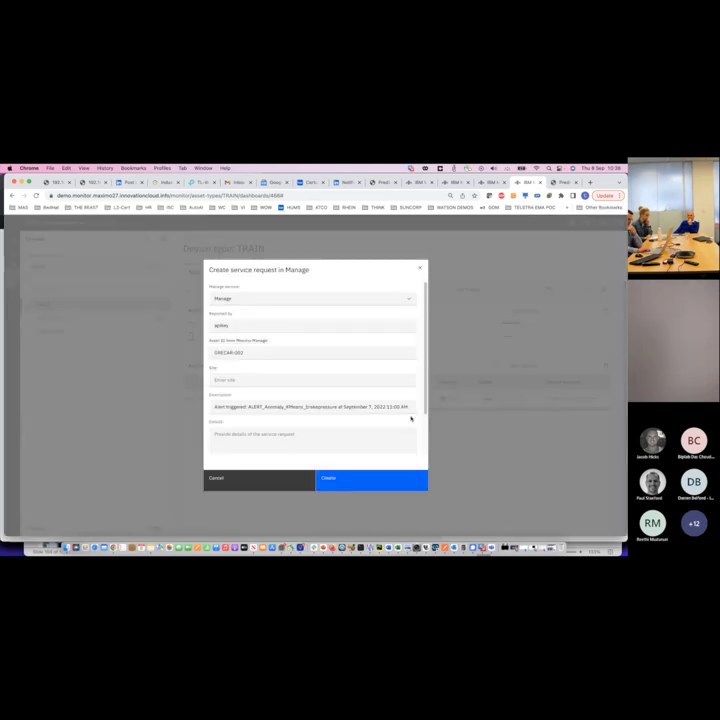
left_click(251, 300)
left_click(251, 299)
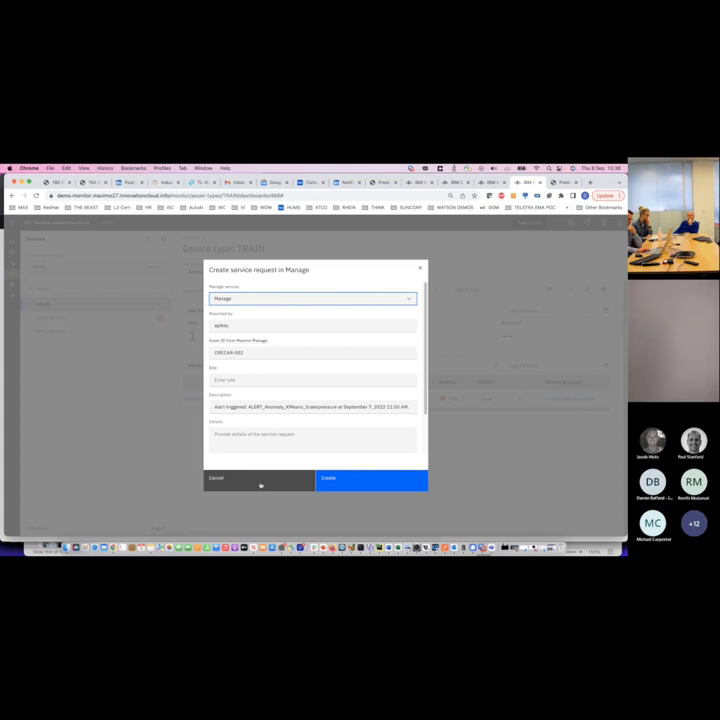
left_click(260, 485)
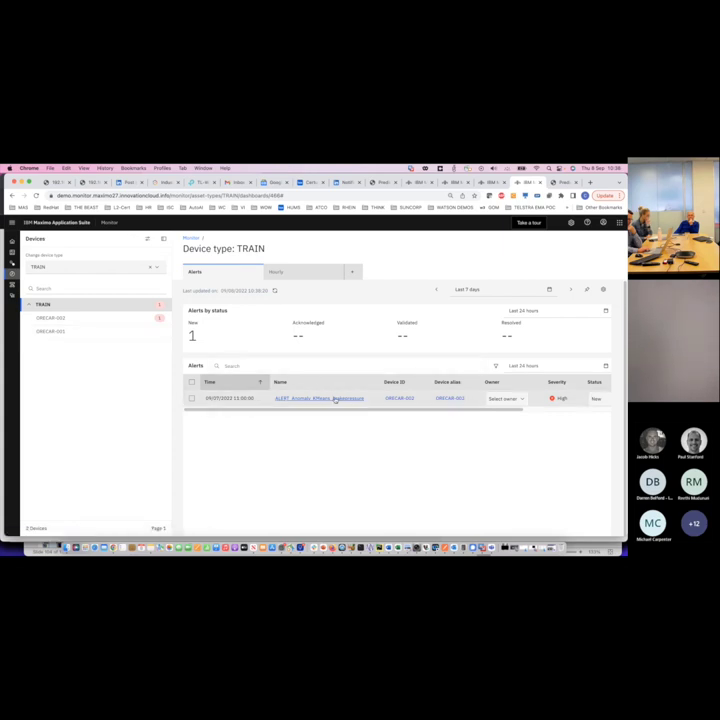
Open the Ore Car by Components dashboard of device ORECAR-002 and hide the device list sidebar.
left_click(108, 323)
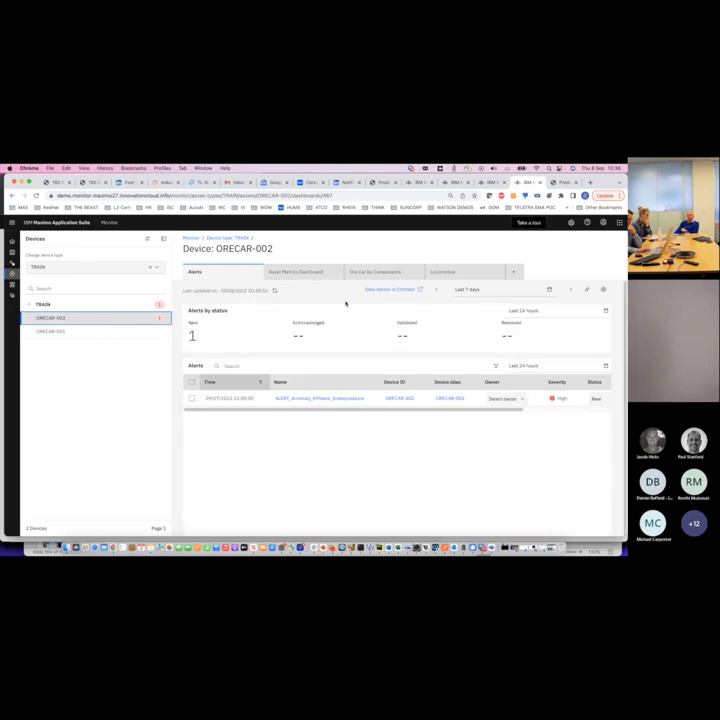
left_click(378, 273)
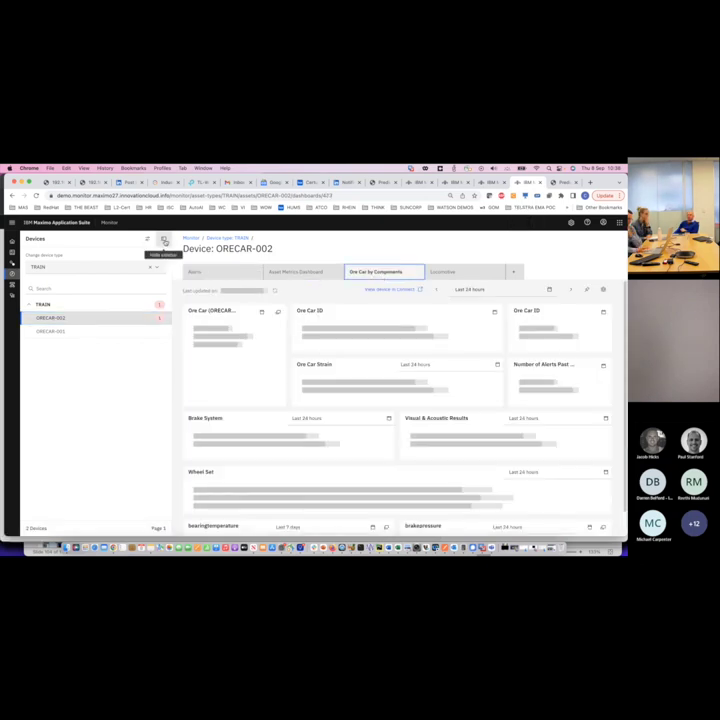
left_click(165, 242)
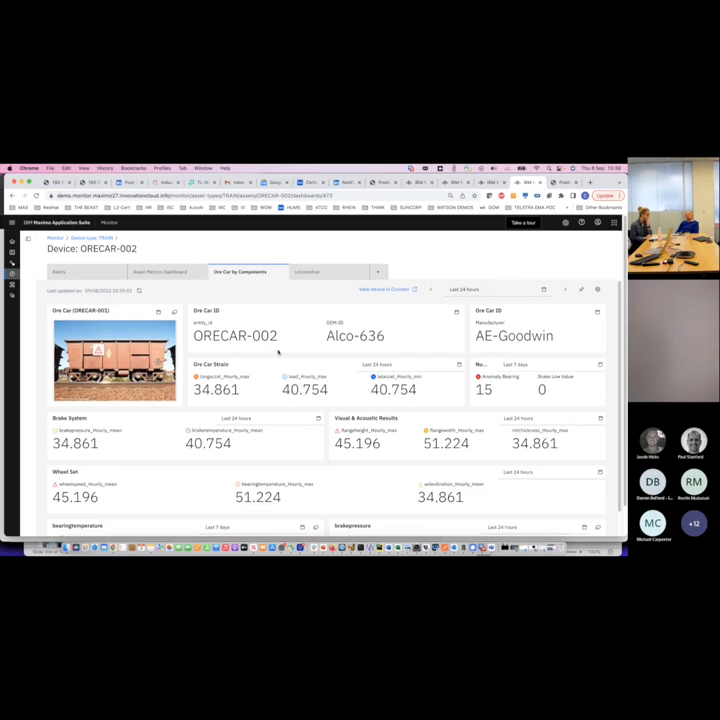
Read the Alerts & Anomalies note on the ore car image and view the dashboard's bearing temperature and brake pressure charts.
mouse_move(98, 348)
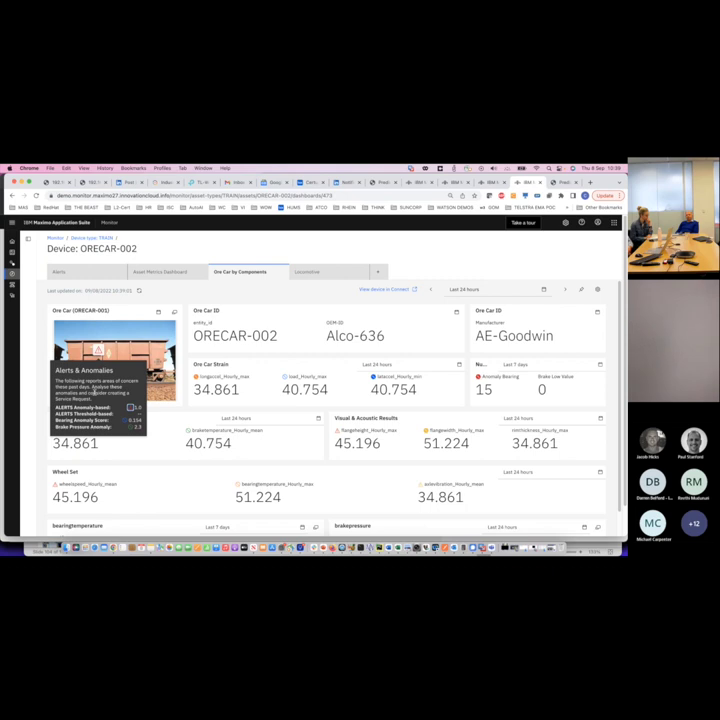
left_click_drag(62, 381, 103, 399)
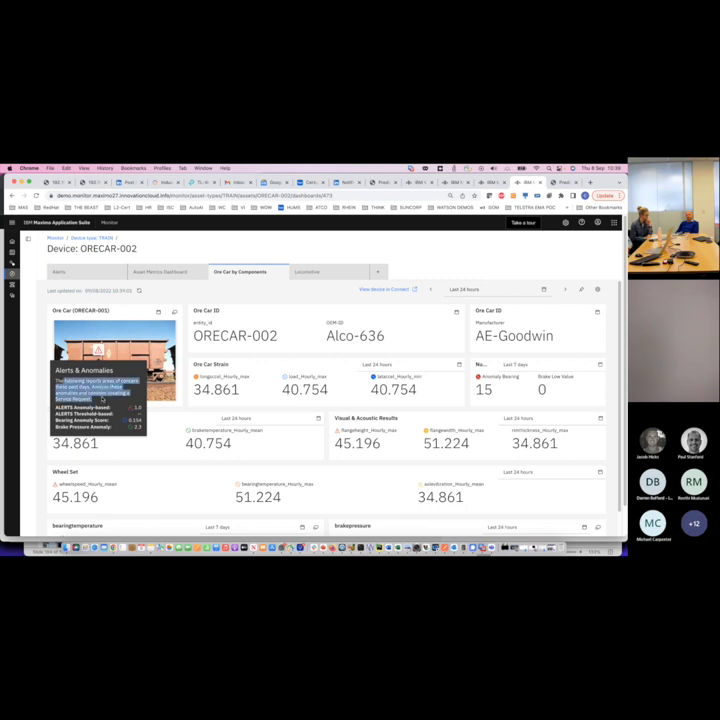
scroll(343, 427, "down", 3)
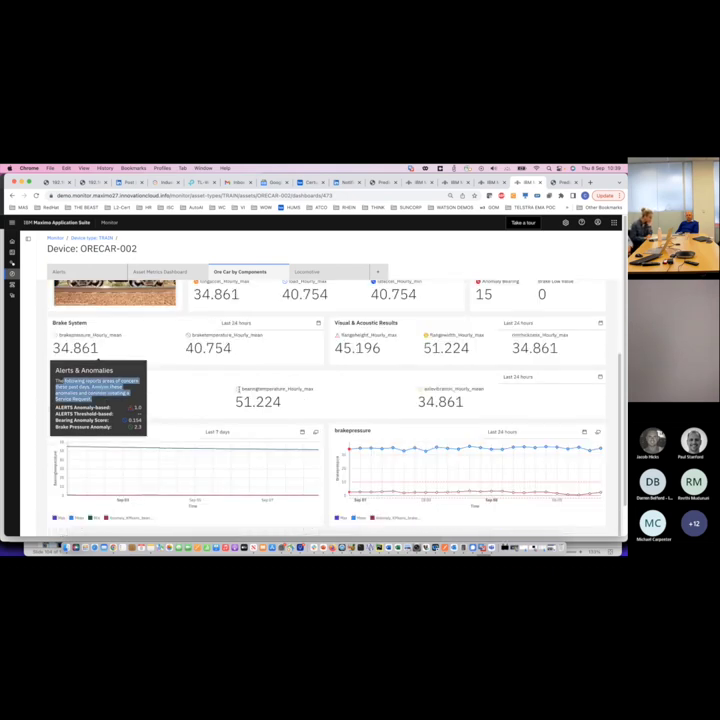
left_click(339, 415)
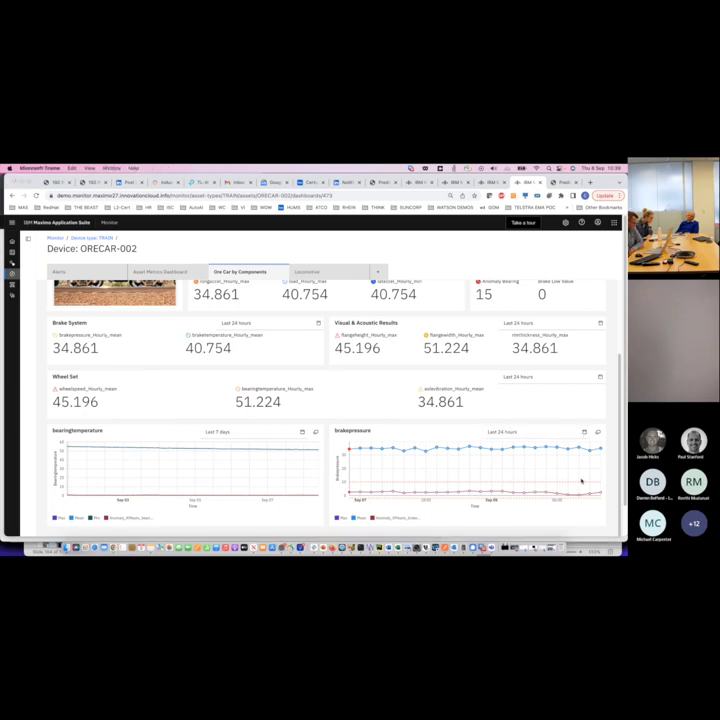
Set the brakepressure chart's time range to Last 7 days.
left_click(585, 434)
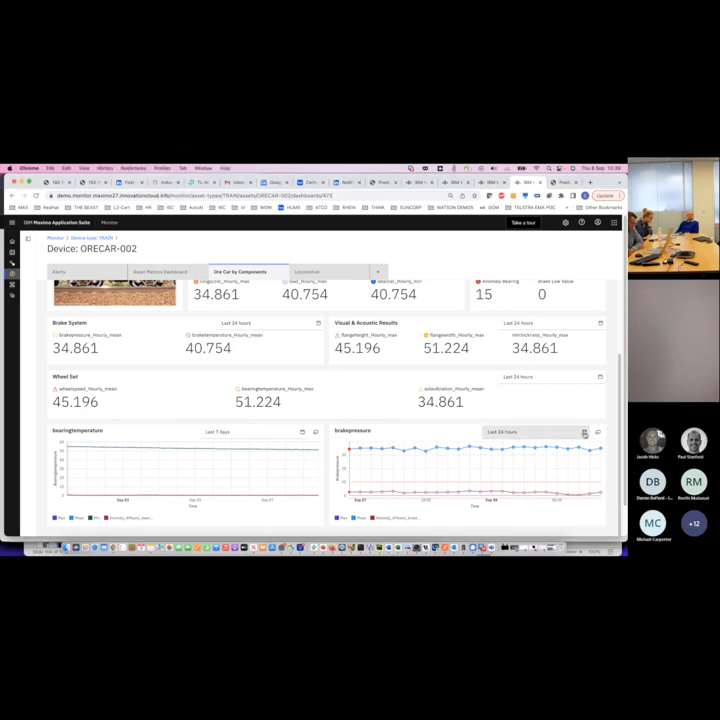
left_click(585, 434)
scroll(525, 413, "down", 2)
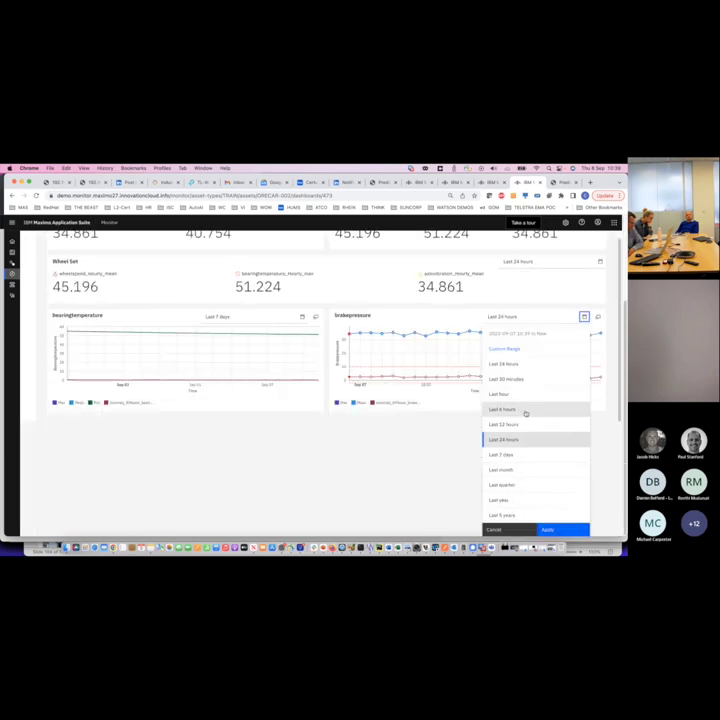
left_click(509, 455)
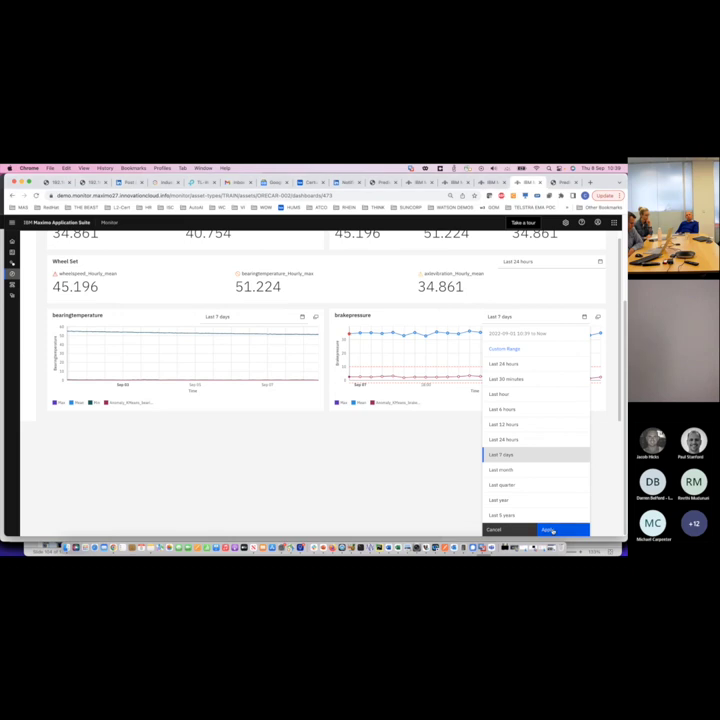
left_click(554, 531)
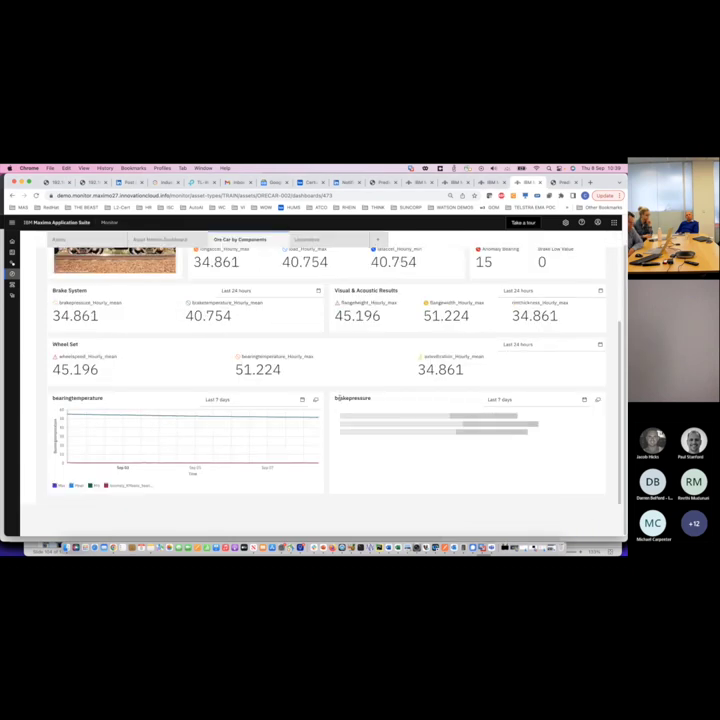
Set the bearingtemperature chart's time range to Last year.
left_click(302, 399)
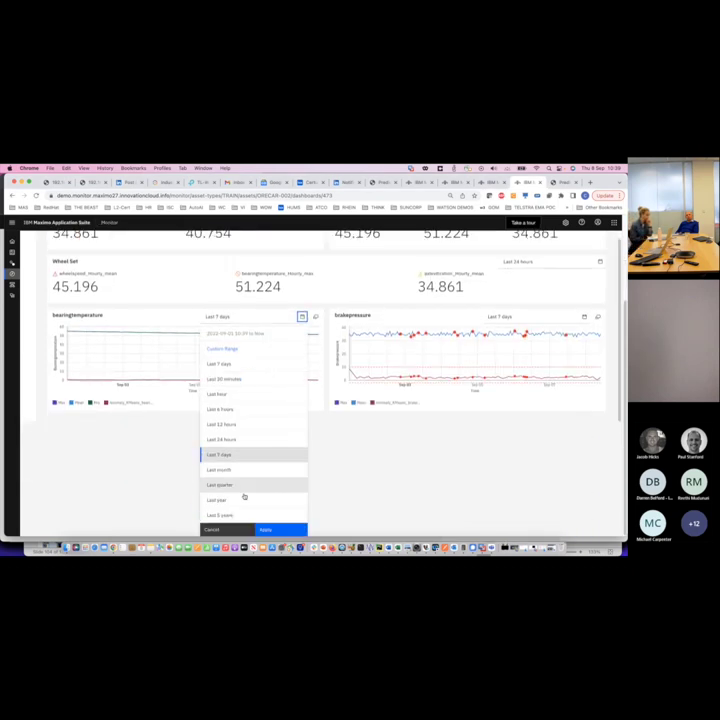
left_click(241, 500)
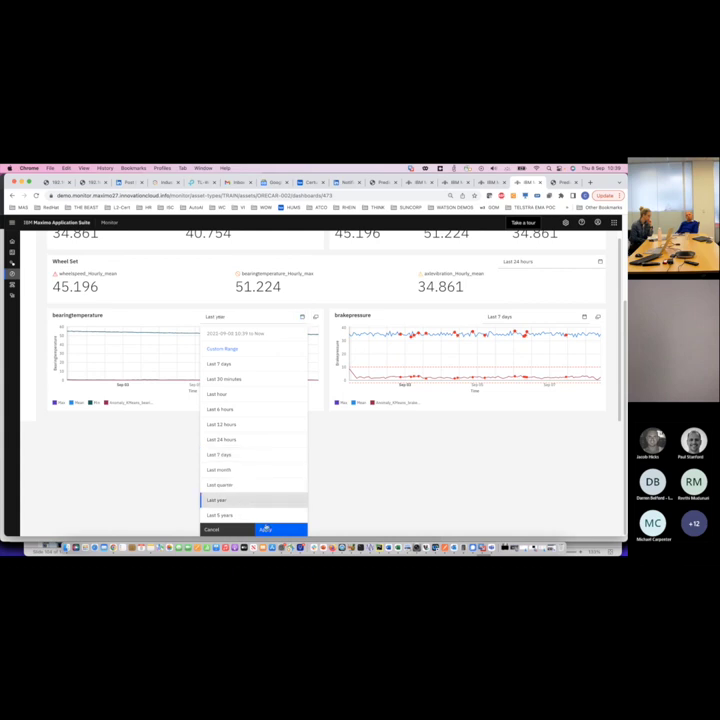
left_click(266, 529)
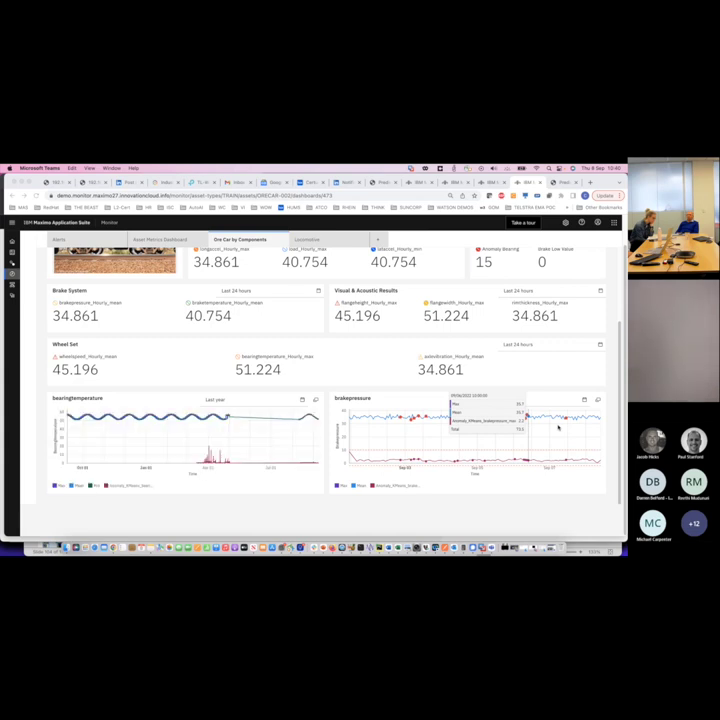
Enlarge the brakepressure chart, narrow its time window to the more recent readings and inspect an anomaly alert point, closing the enlarged chart.
left_click(606, 400)
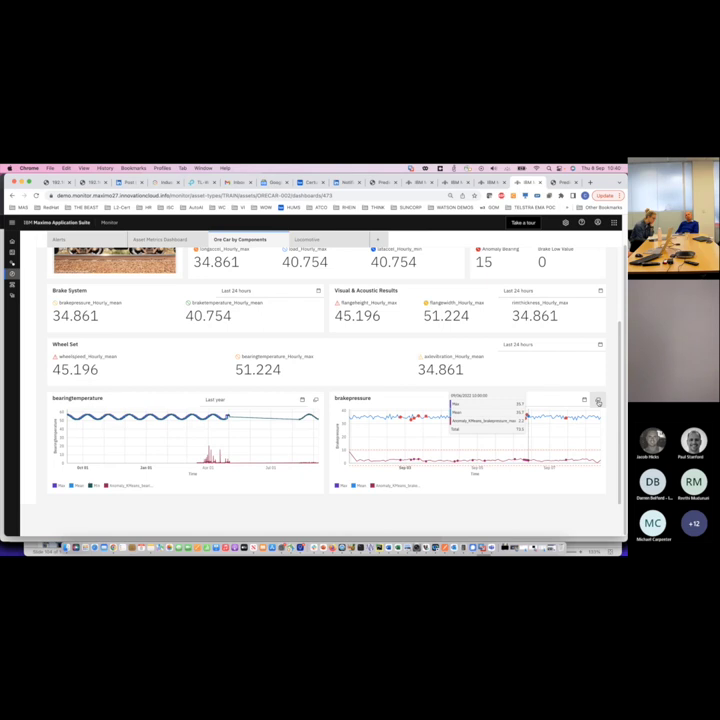
mouse_move(207, 410)
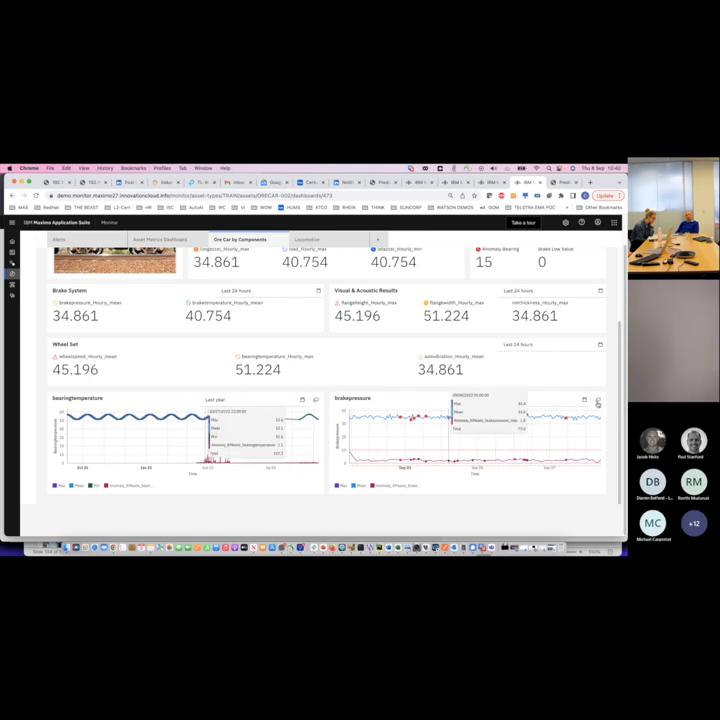
left_click(598, 402)
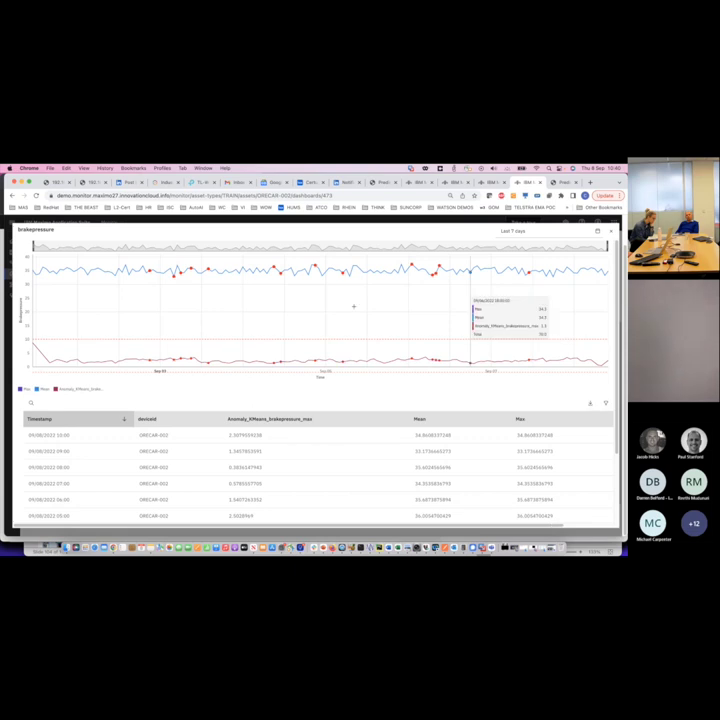
left_click_drag(24, 247, 166, 247)
left_click_drag(217, 257, 268, 258)
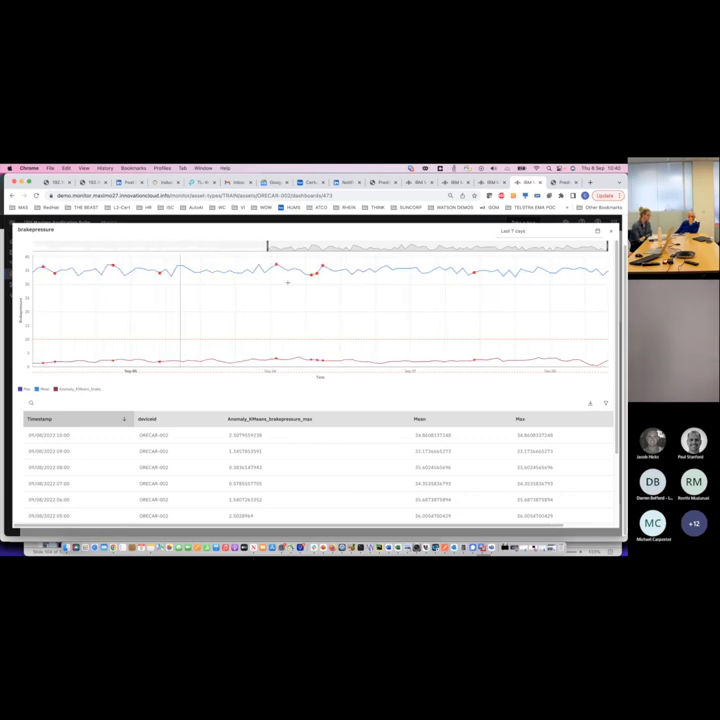
mouse_move(277, 266)
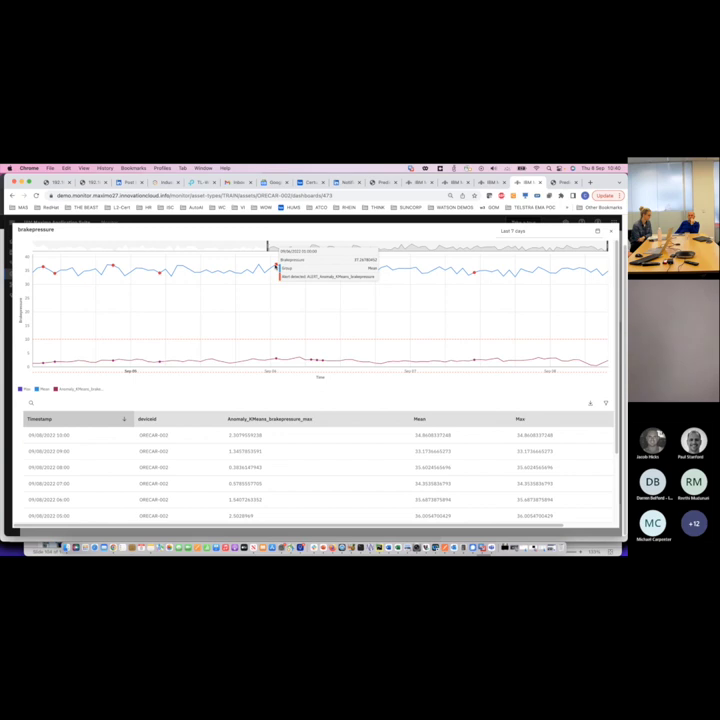
key("Escape")
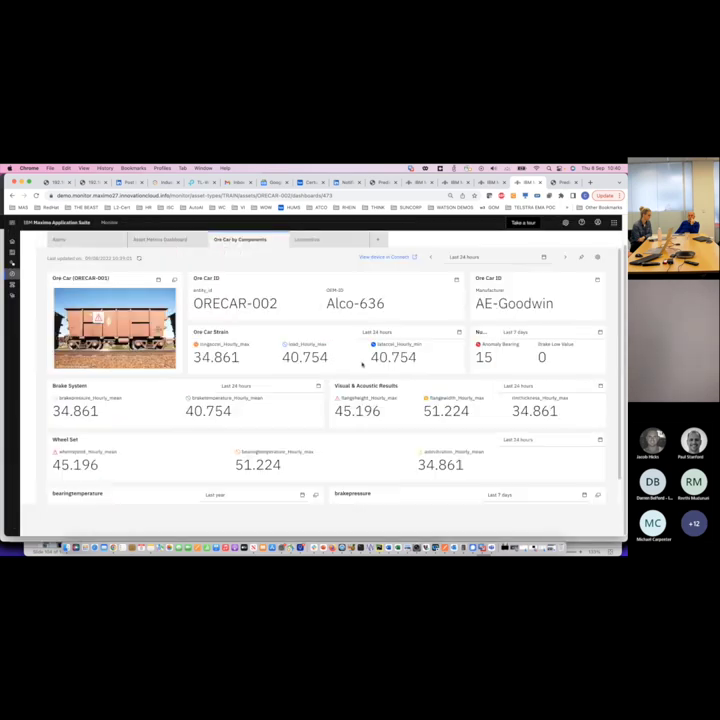
Open the ALERT_Anomaly_KMeans_brakepressure alert from ORECAR-002's alerts, and switch to PowerPoint to show the Asset Performance Management slide.
left_click(83, 244)
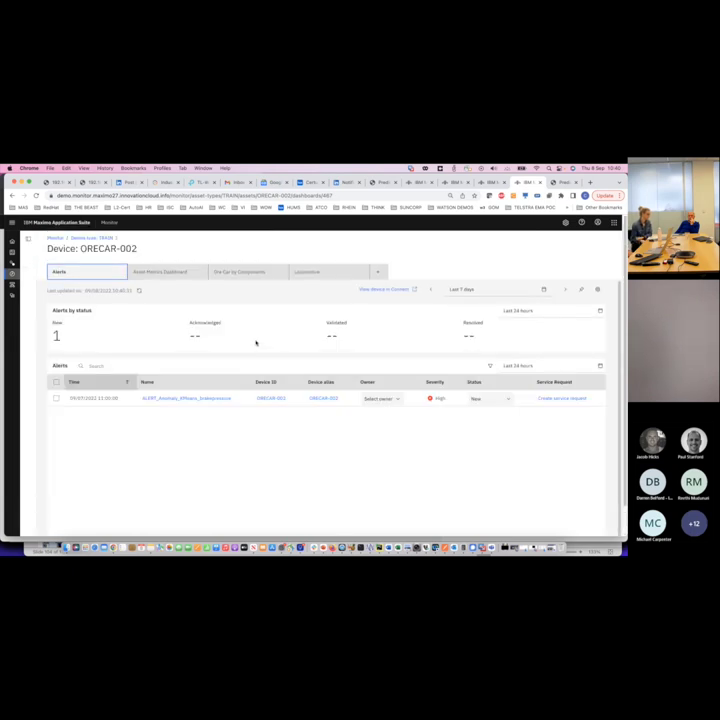
left_click(208, 400)
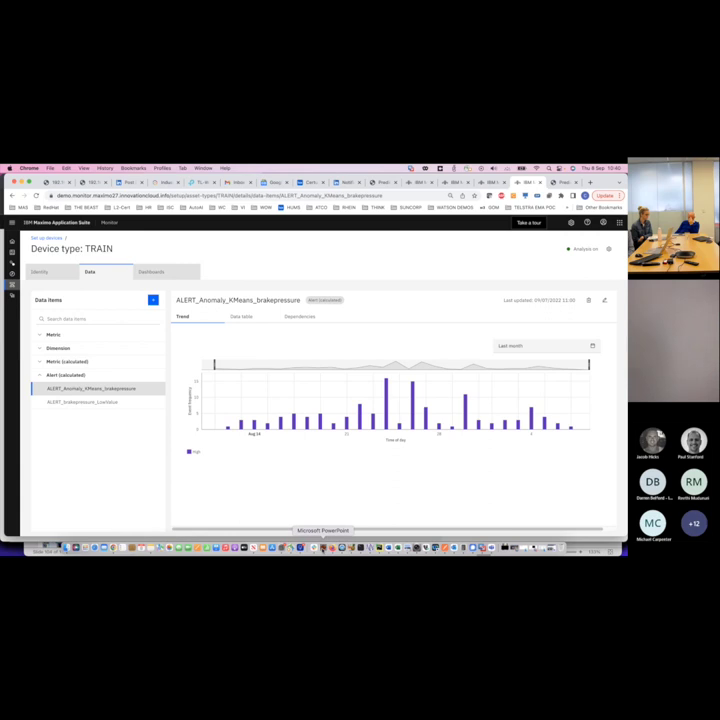
left_click(322, 548)
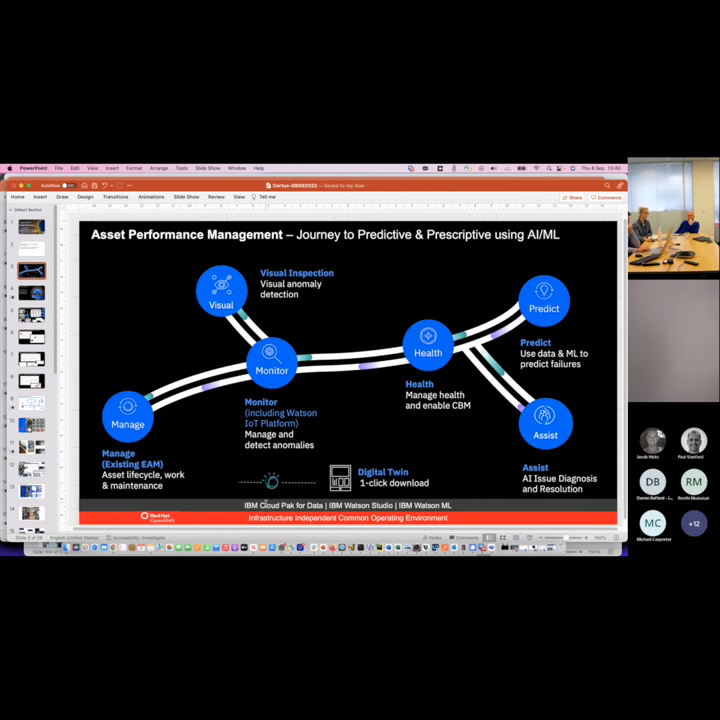
Switch back to Chrome, view the brakepressure metric's trend and search the TRAIN data items for "bearing".
left_click(113, 547)
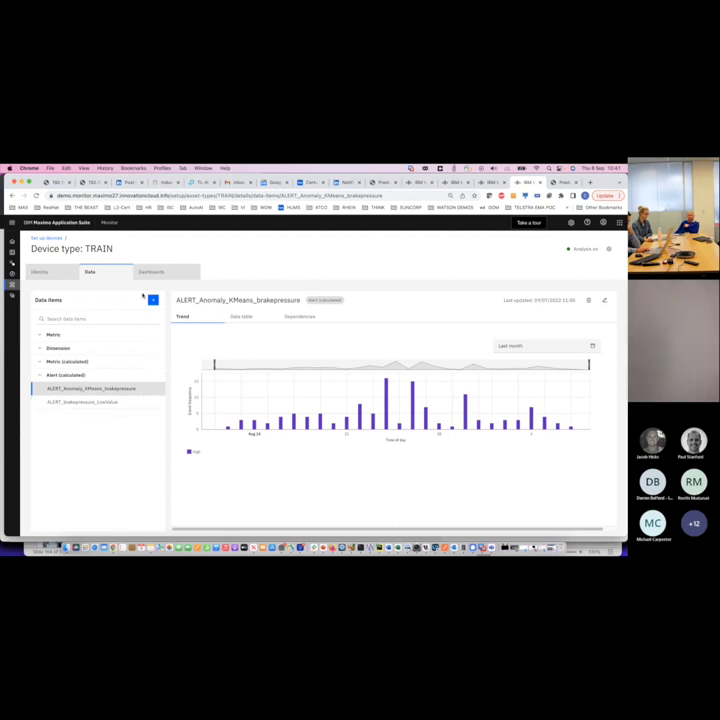
left_click(40, 334)
left_click(62, 376)
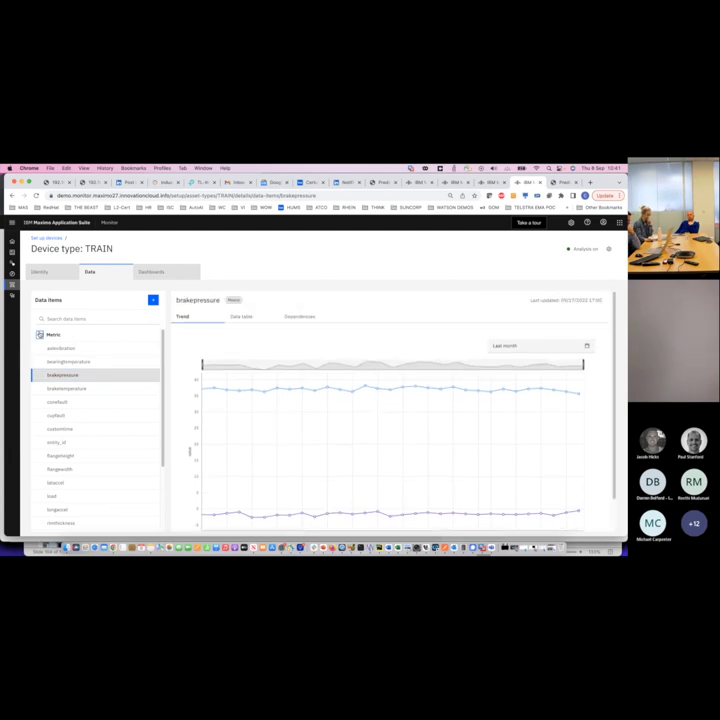
left_click(51, 334)
left_click(70, 318)
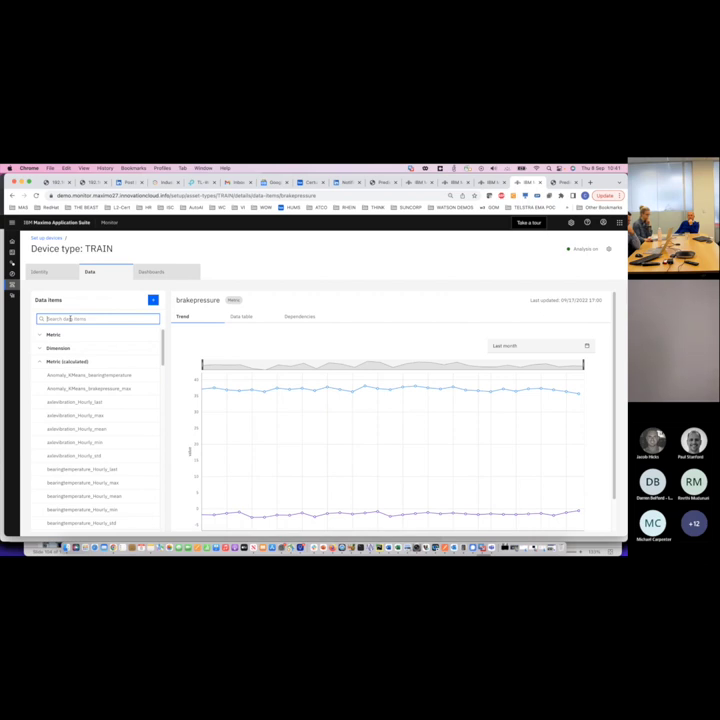
type("bearing")
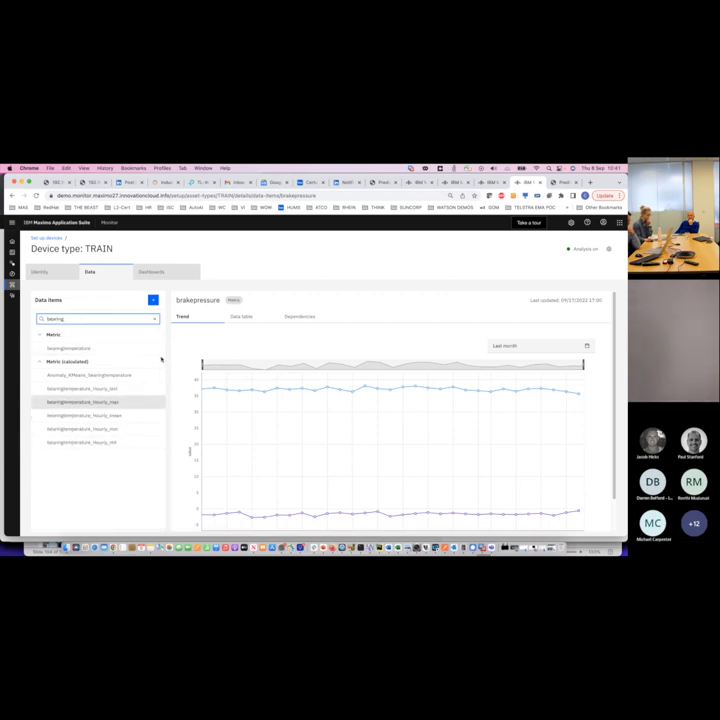
Start a new data item for TRAIN and browse the function catalog's matches for "anomaly".
left_click(154, 300)
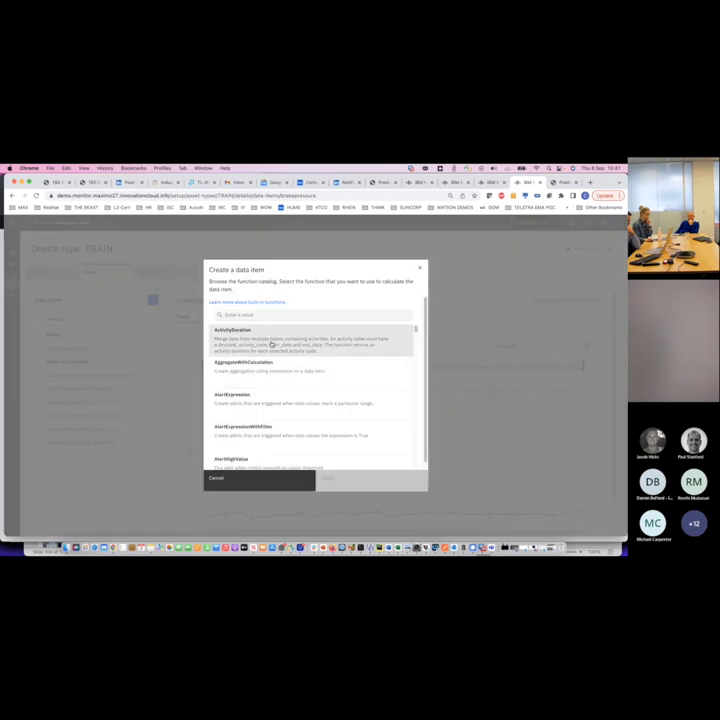
scroll(310, 357, "down", 5)
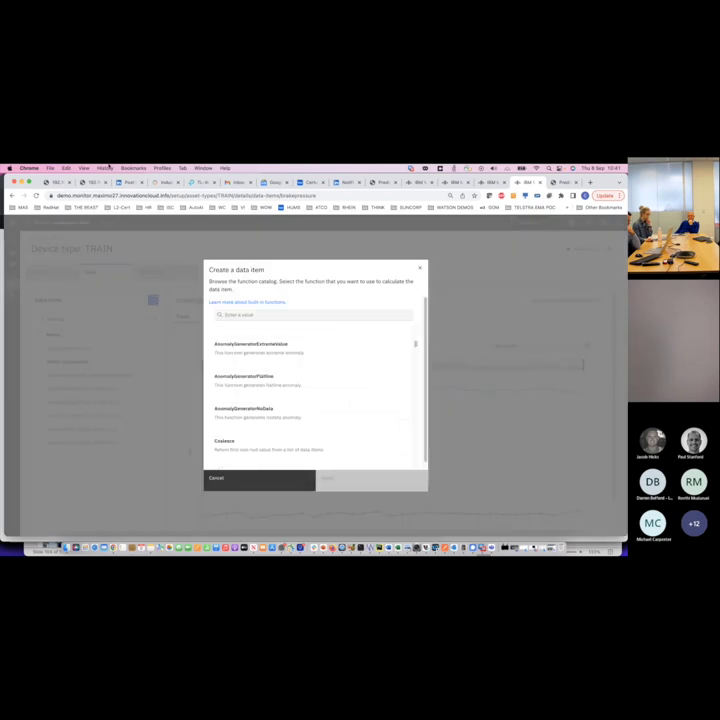
left_click(255, 314)
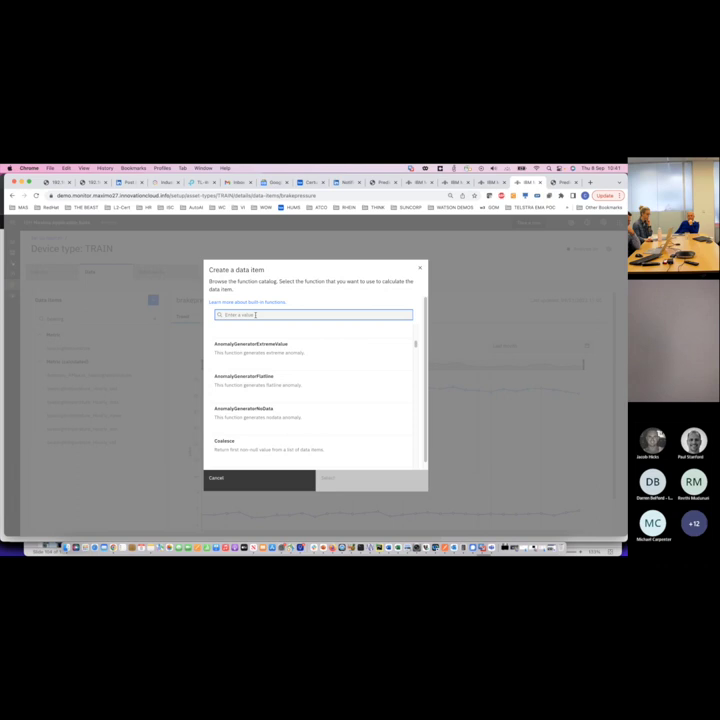
type("anoma")
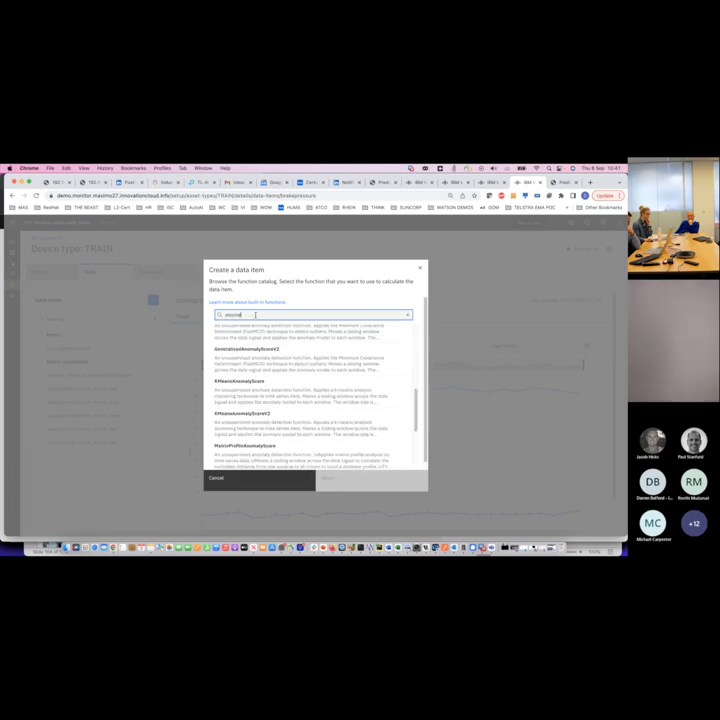
type("ly")
scroll(267, 373, "up", 2)
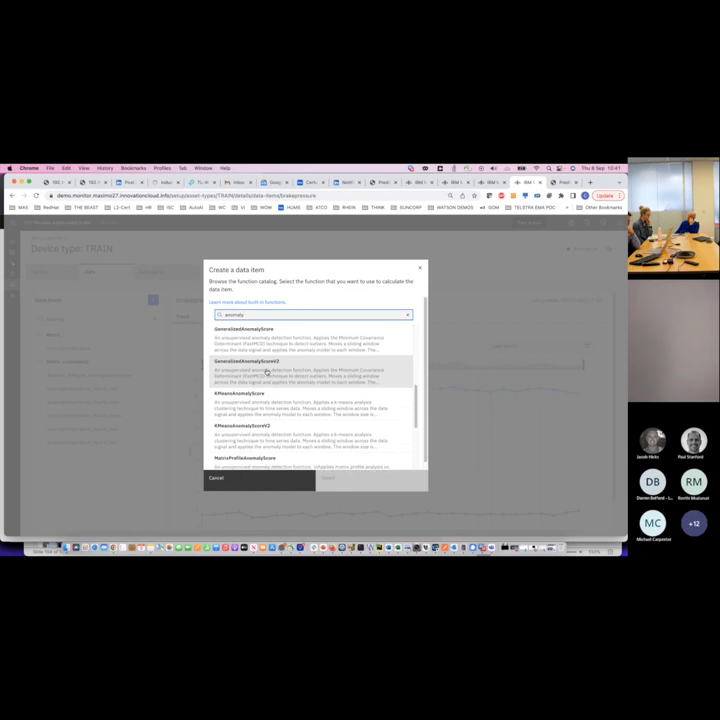
scroll(262, 372, "up", 3)
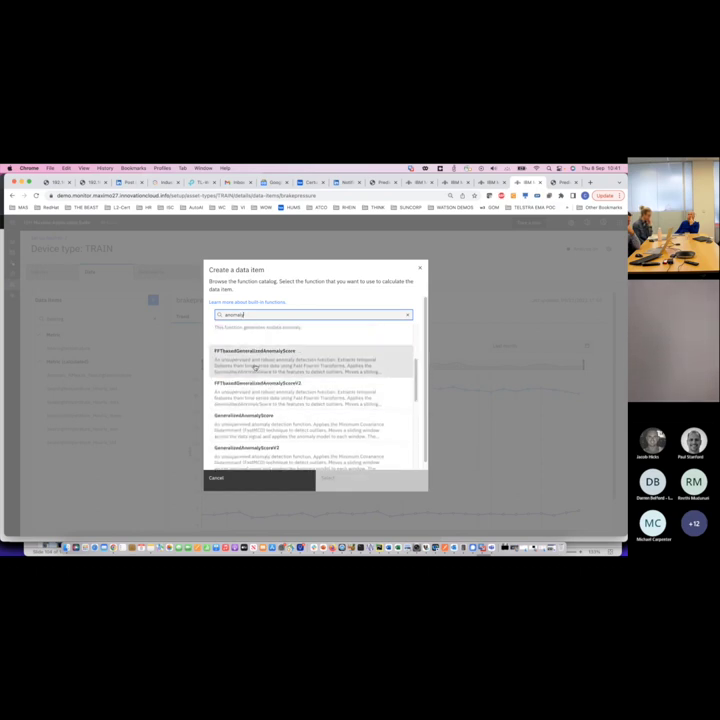
scroll(255, 368, "up", 3)
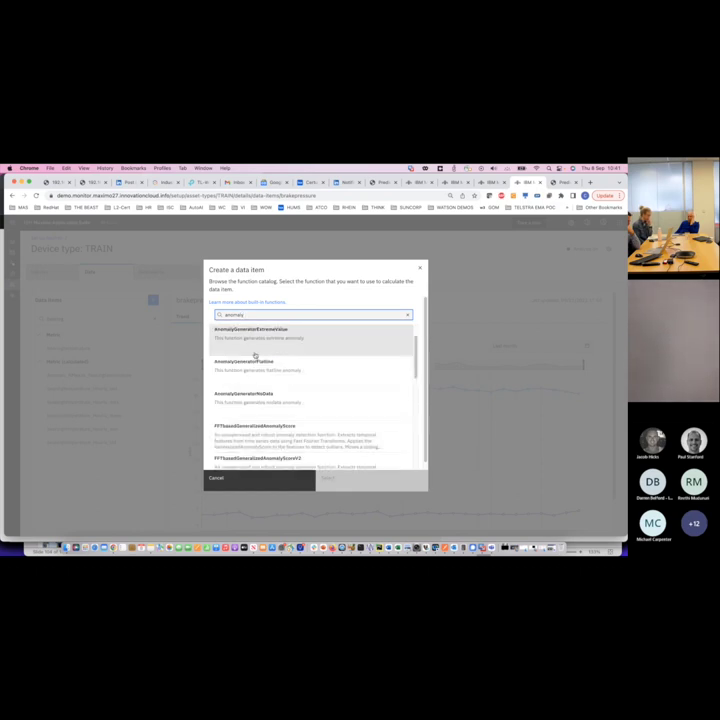
Search the function catalog for "kmean", choose KMeansAnomalyScore and apply it to all assets of the selected type.
key("BackSpace")
key("BackSpace")
key("BackSpace")
key("BackSpace")
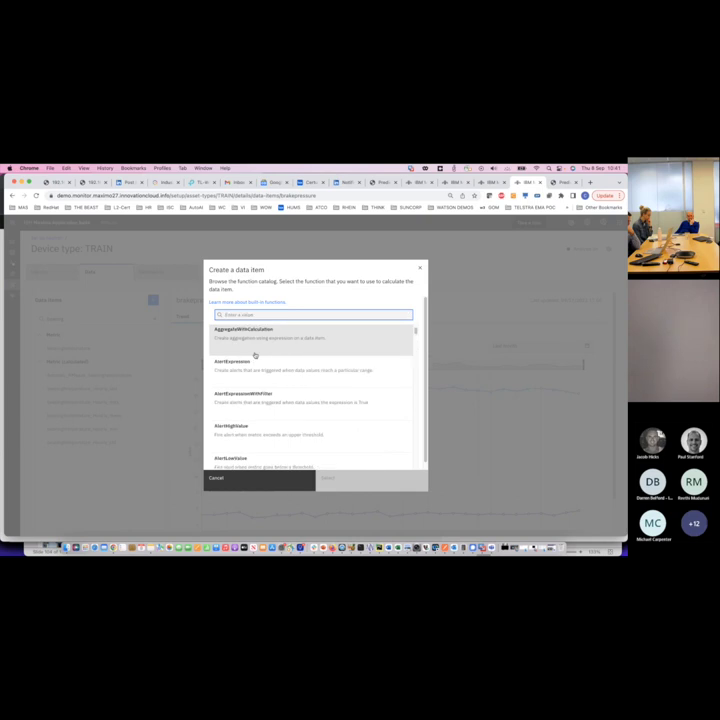
type("kmean")
left_click(250, 372)
left_click(345, 445)
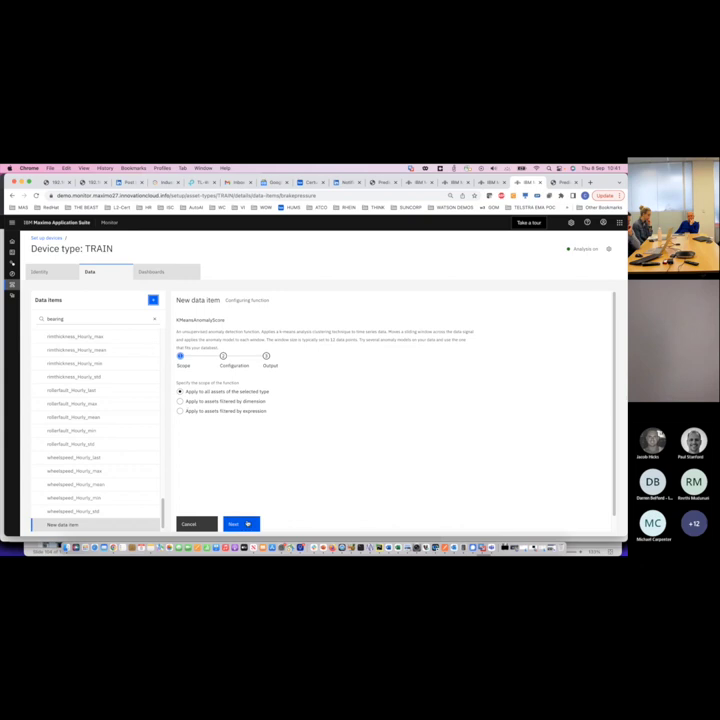
left_click(245, 525)
Configure the anomaly function with axlevibration as input item and a window size of 12, and proceed to its output settings.
left_click(231, 397)
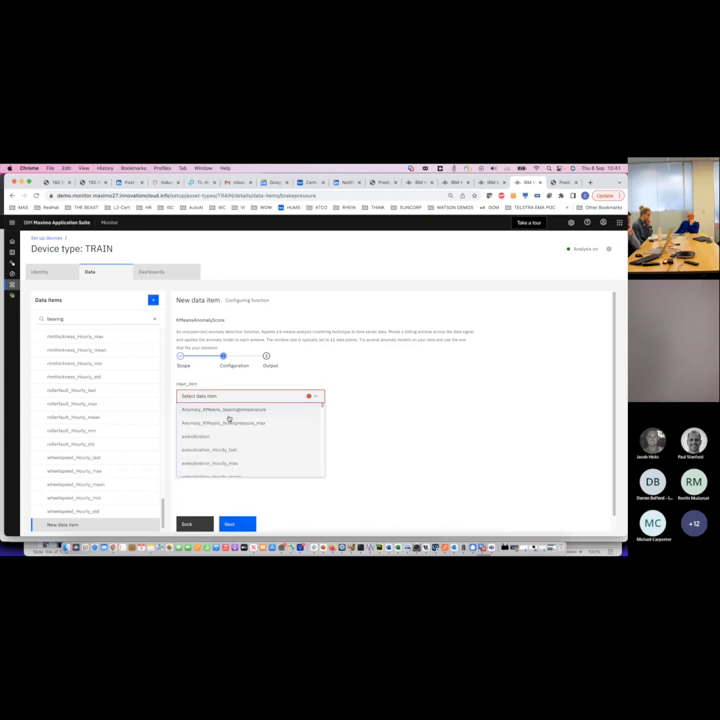
left_click(215, 436)
left_click(188, 425)
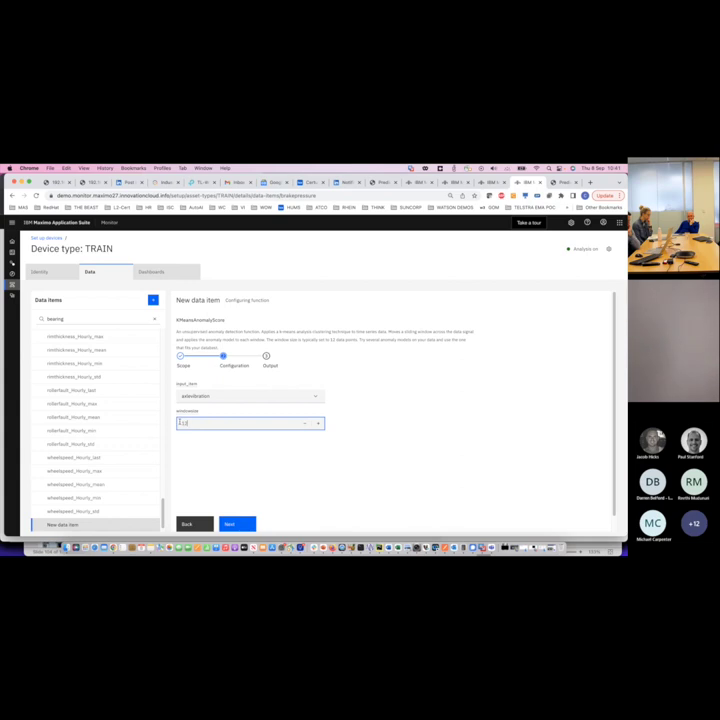
left_click(240, 525)
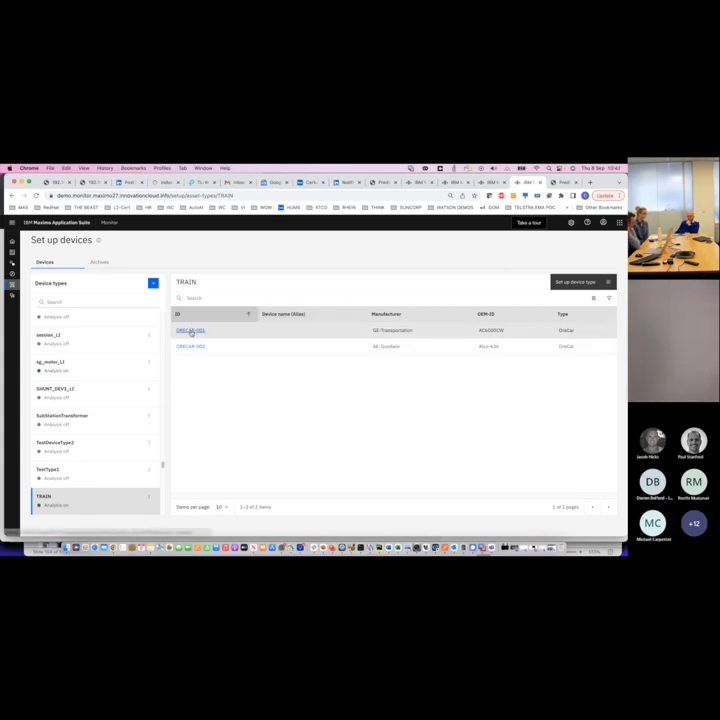
Search the Monitor device types for "train", open TRAIN's Hourly dashboard and hide the device list sidebar.
left_click(20, 277)
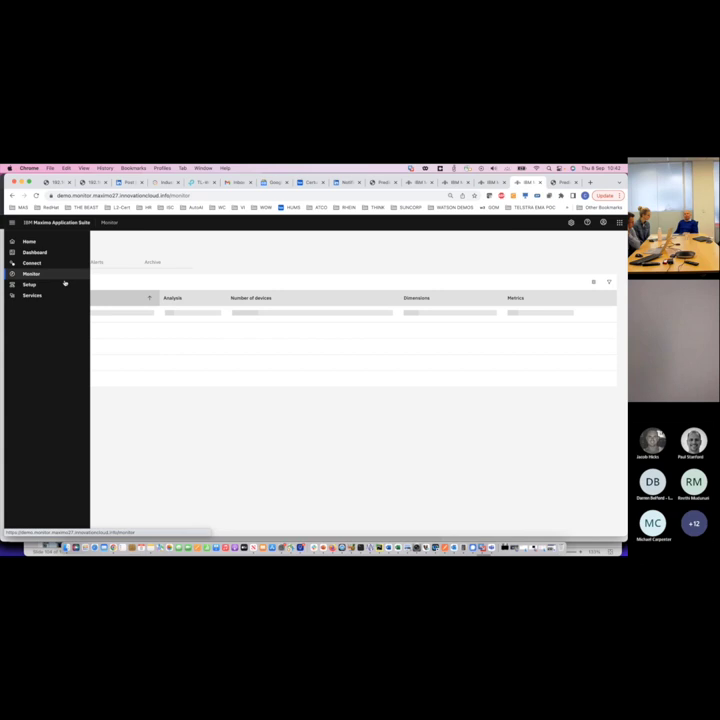
left_click(144, 284)
type("train")
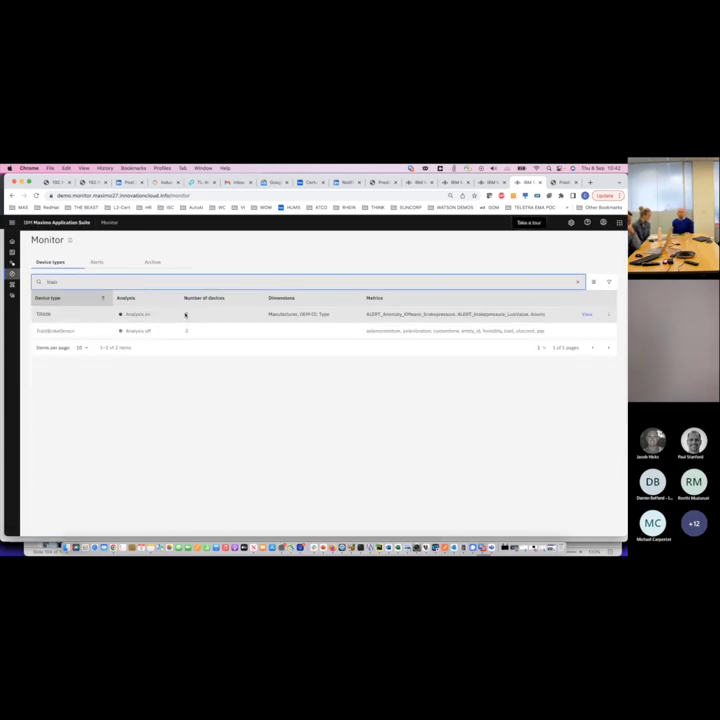
left_click(186, 315)
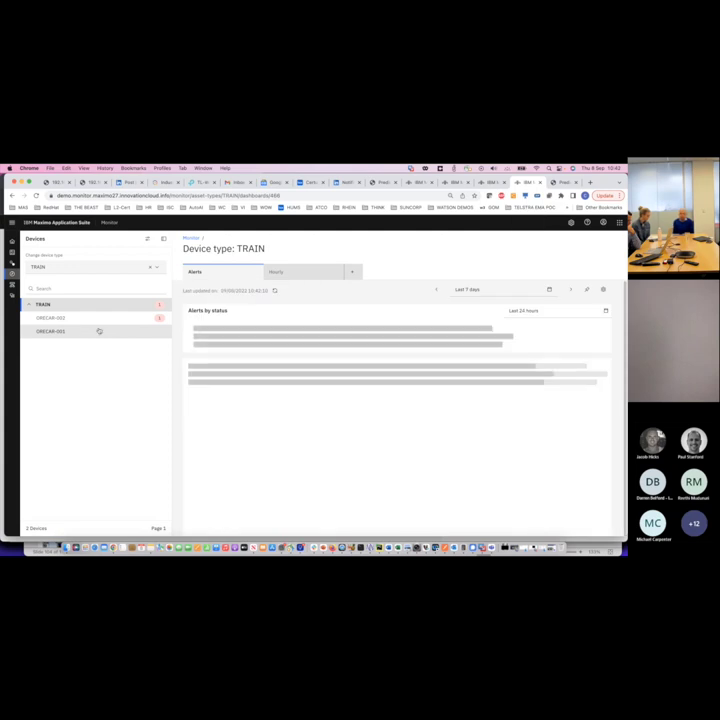
left_click(302, 278)
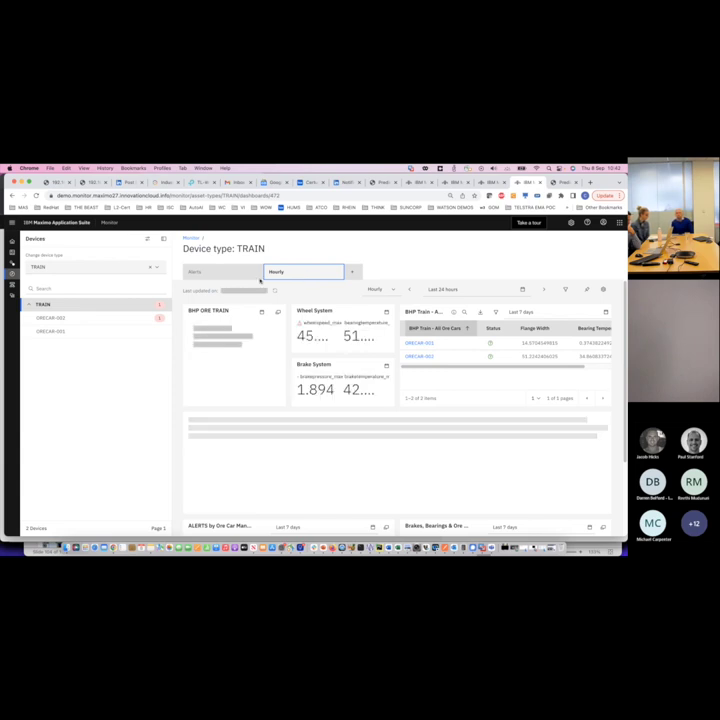
left_click(163, 238)
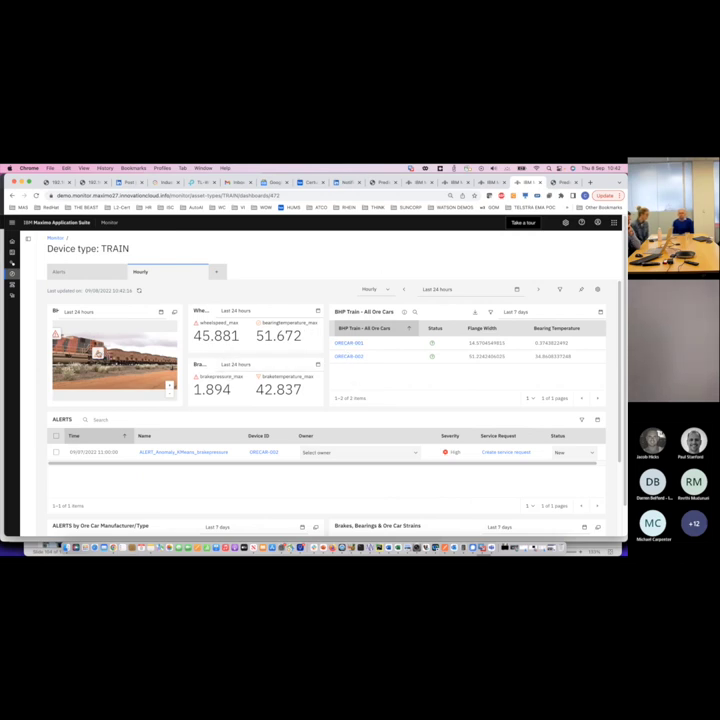
Review the alerts, ore car strain, bearing temperature and brake pressure charts on TRAIN's Hourly dashboard, and open its data filter.
scroll(213, 356, "down", 3)
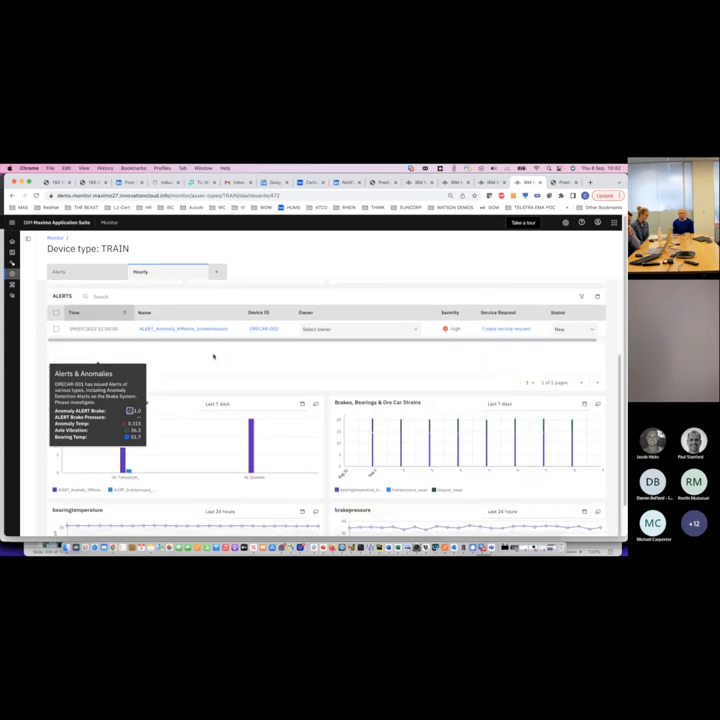
scroll(213, 356, "down", 2)
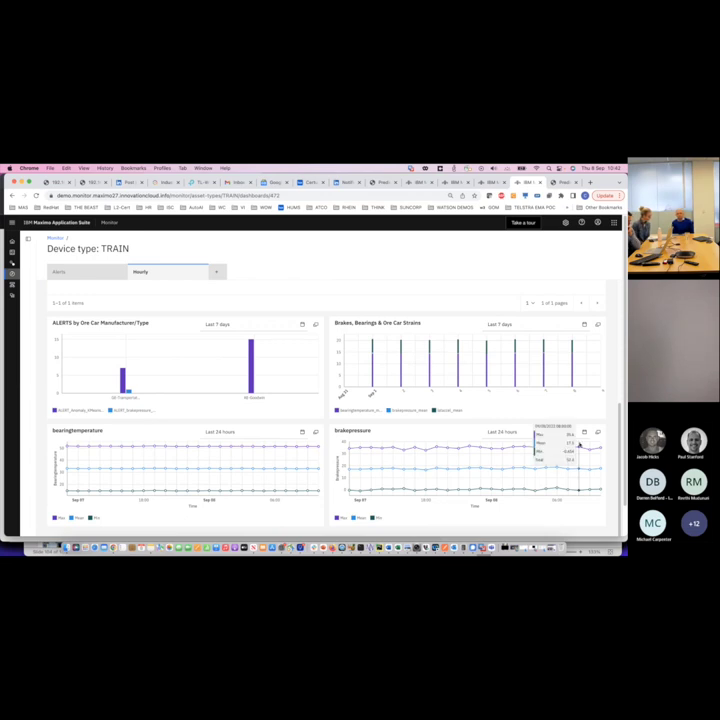
scroll(513, 371, "up", 5)
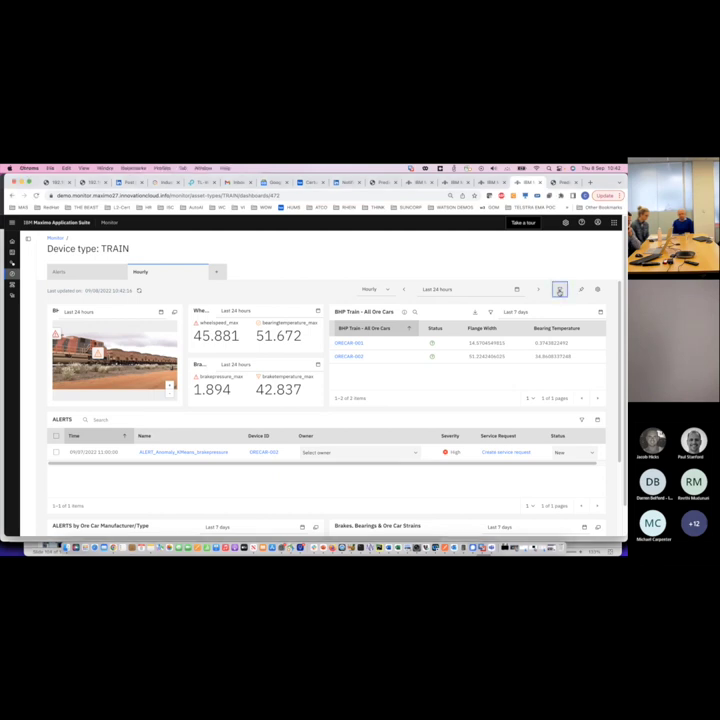
left_click(560, 290)
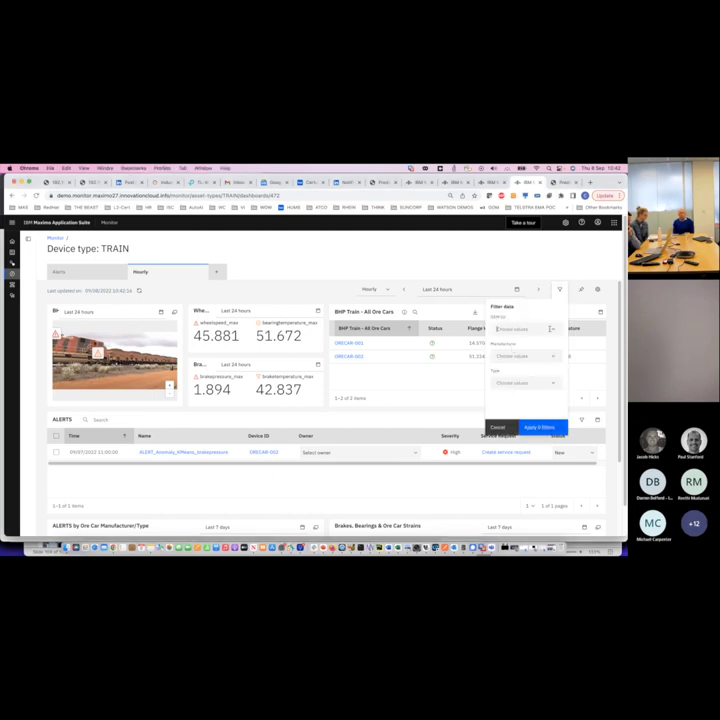
scroll(508, 330, "down", 5)
scroll(506, 314, "up", 5)
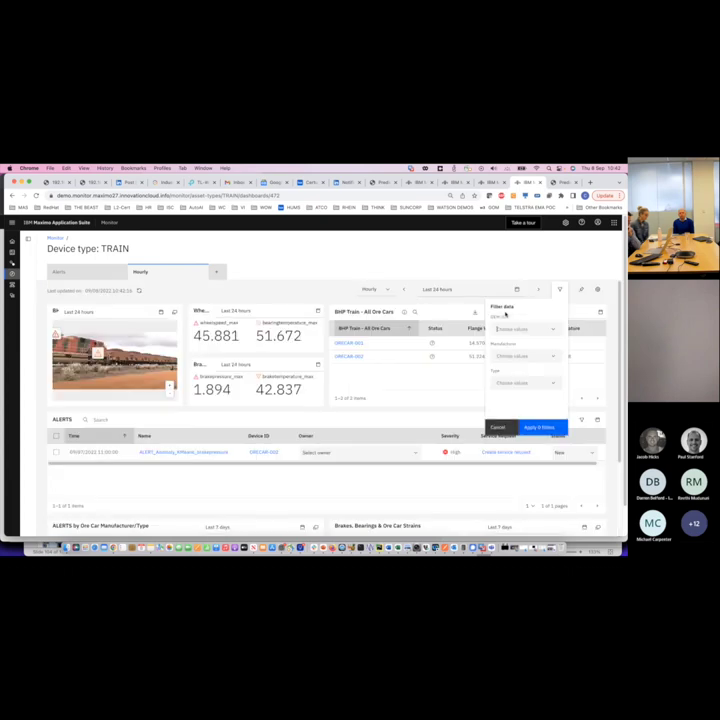
Close the data filter without applying it and switch to PowerPoint's IBM Maximo Visual Inspection slide.
left_click(498, 427)
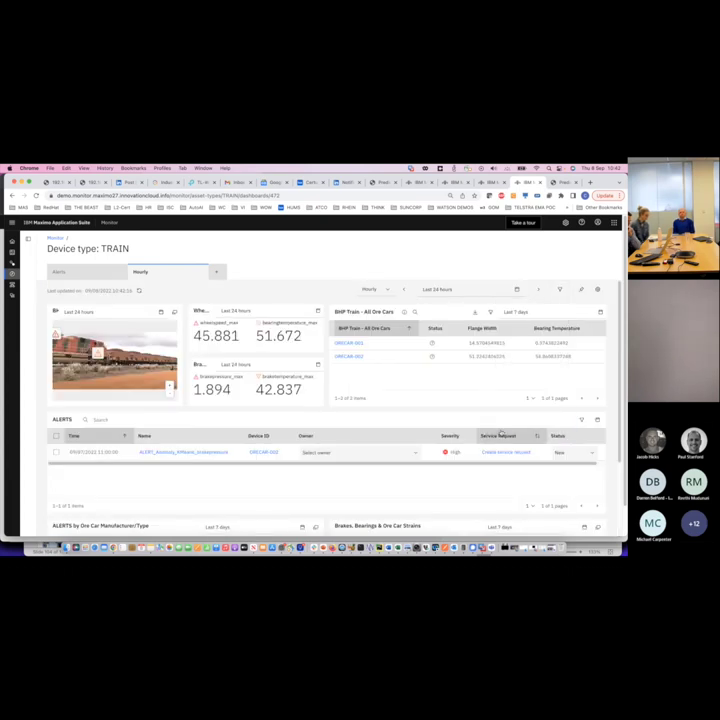
key("super+Tab")
scroll(29, 407, "down", 1)
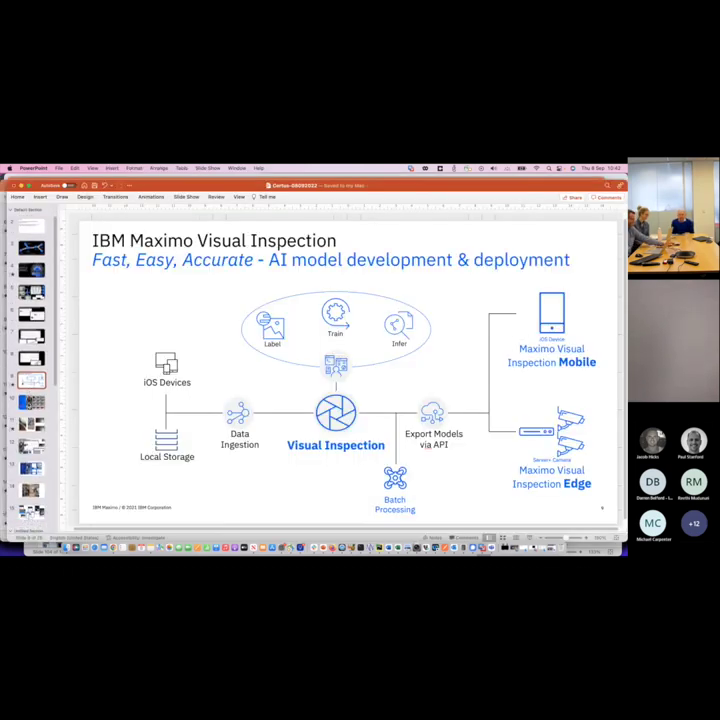
scroll(30, 400, "down", 1)
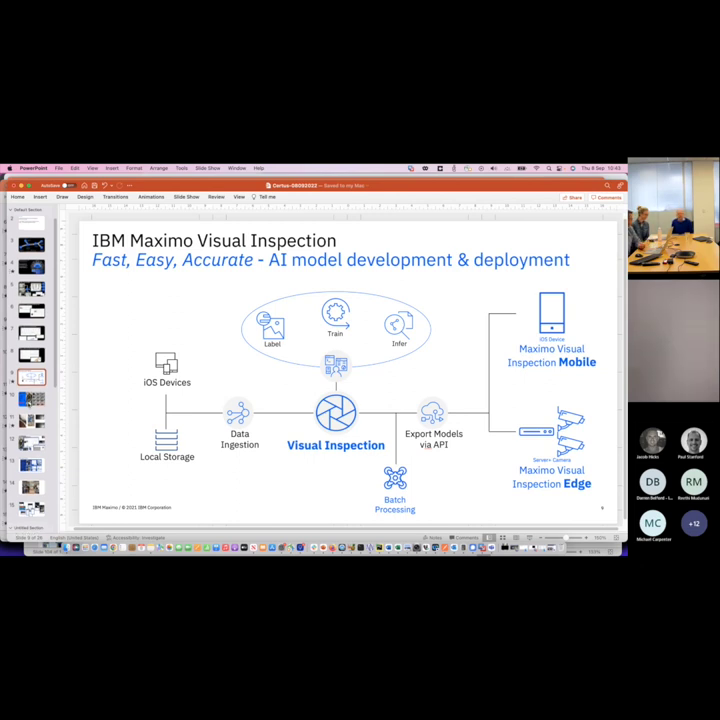
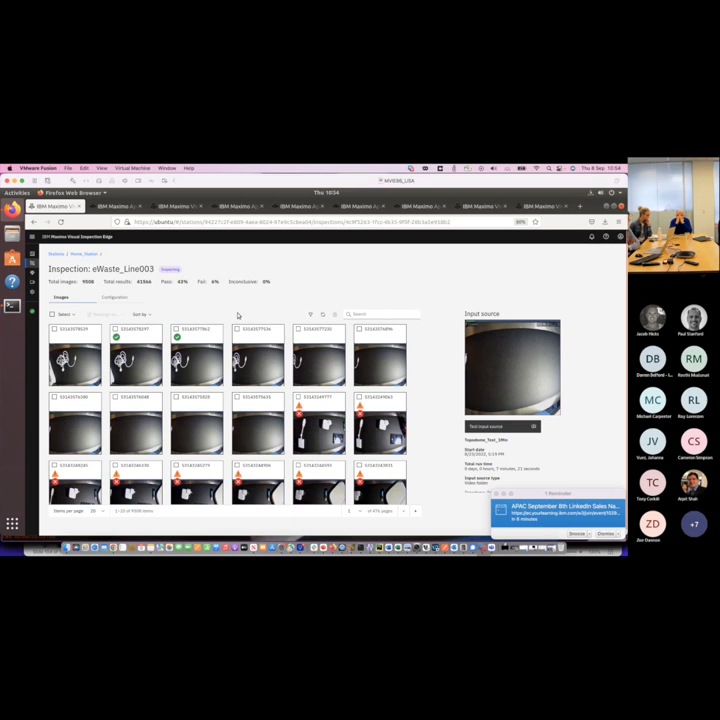
Refresh the eWaste_Line003 inspection's images and check its total image count.
left_click(323, 315)
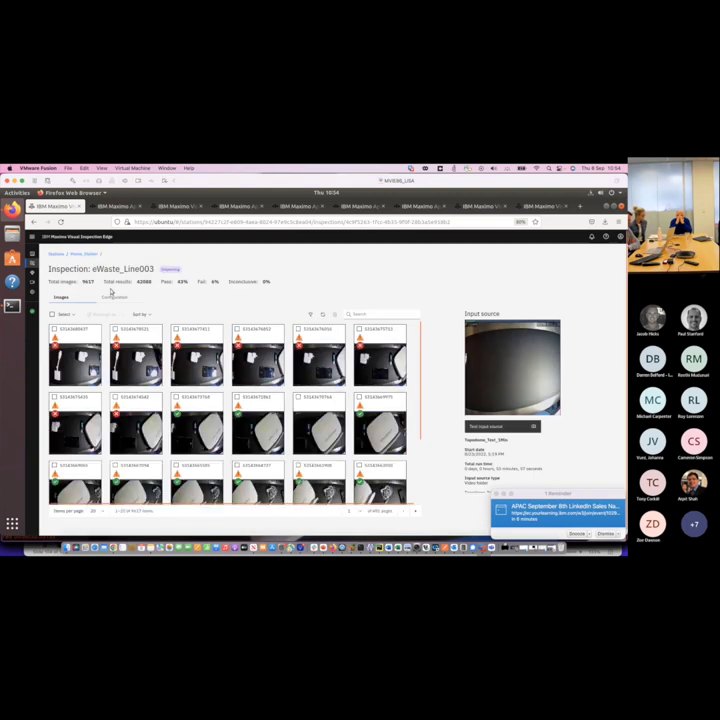
left_click(323, 315)
double_click(88, 282)
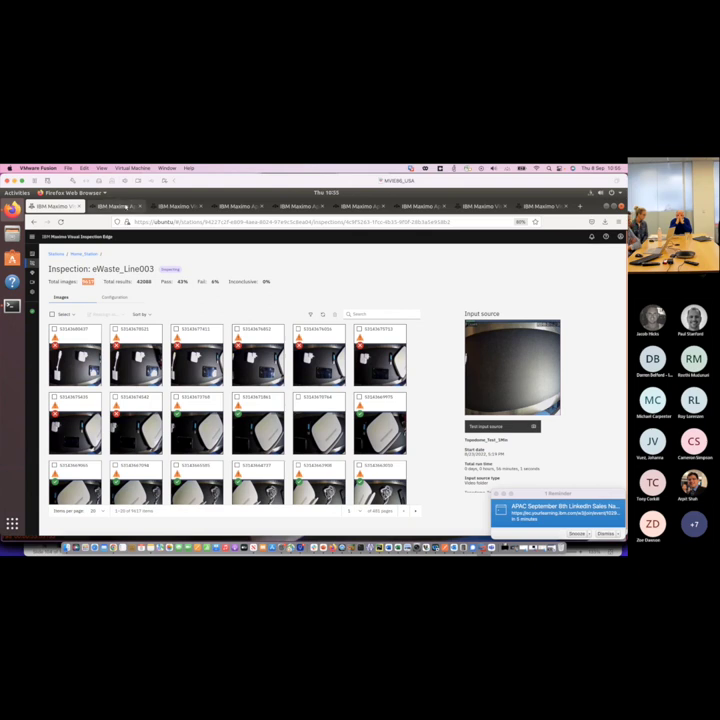
Start a new Maximo Application Suite login and check the video processing totals in the input source settings.
left_click(123, 206)
left_click(591, 304)
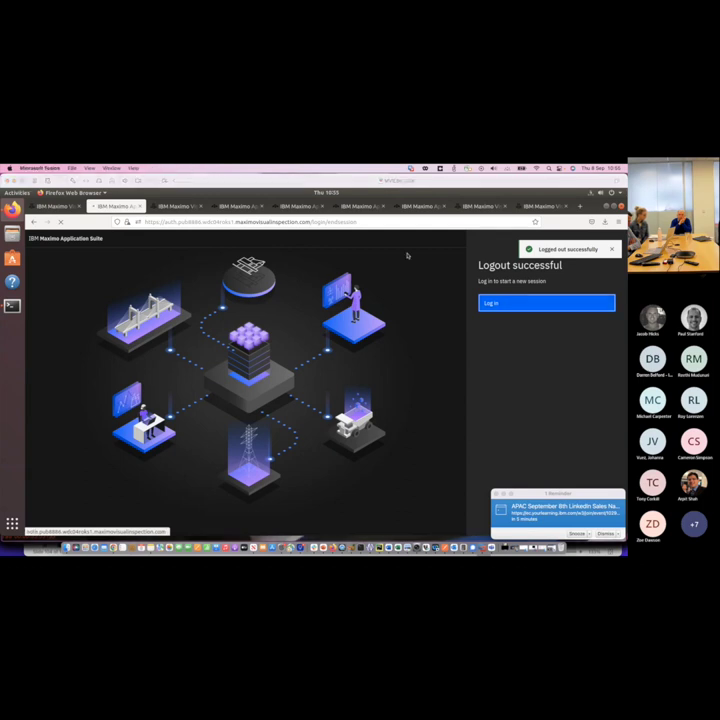
left_click(172, 206)
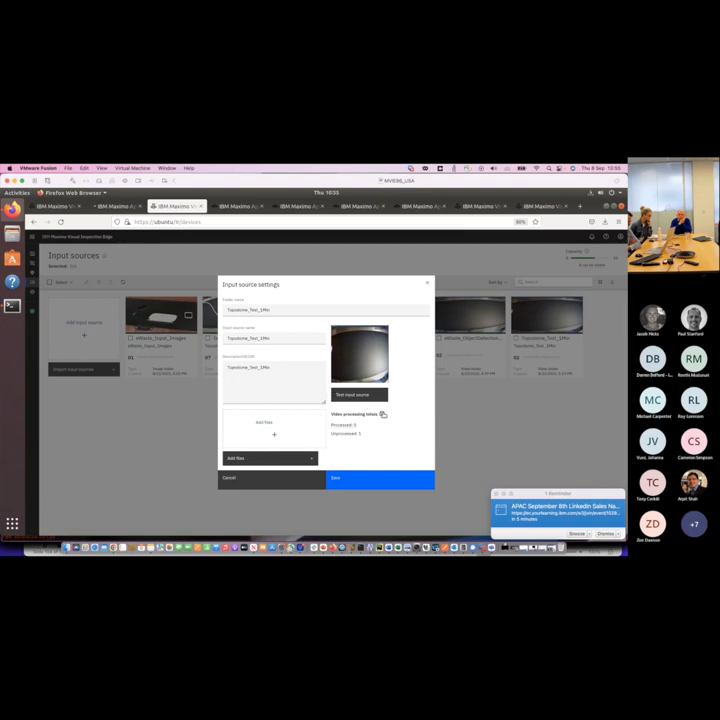
mouse_move(340, 428)
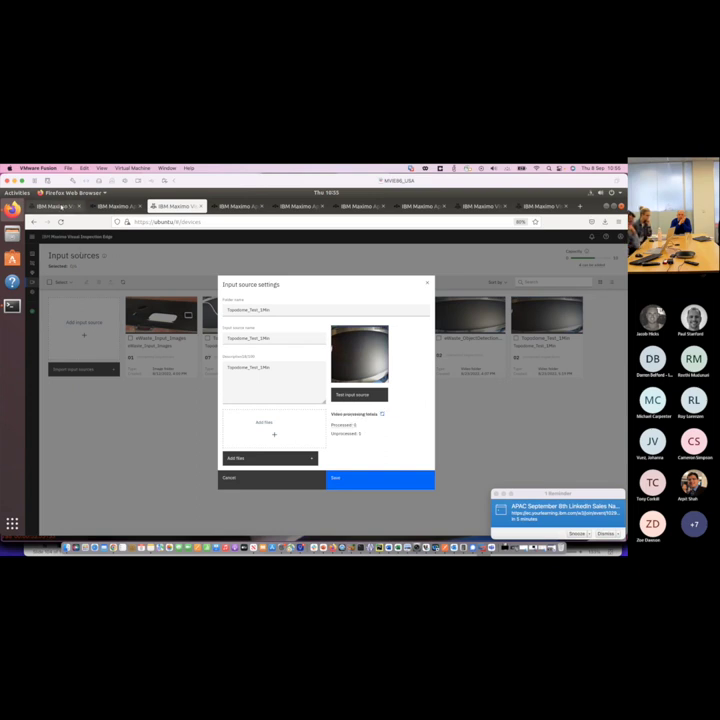
Return to the eWaste_Line003 inspection and refresh its images twice to compare the total image count.
left_click(62, 207)
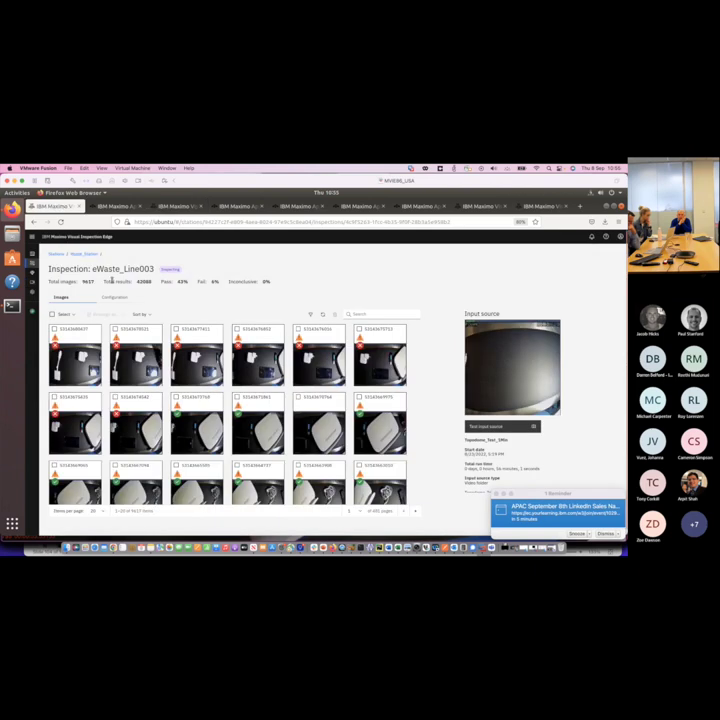
double_click(88, 282)
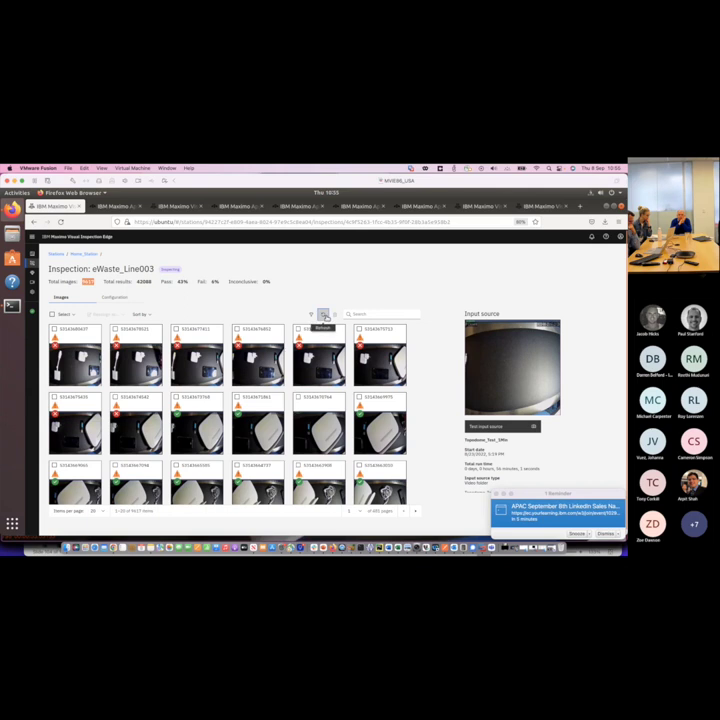
left_click(323, 316)
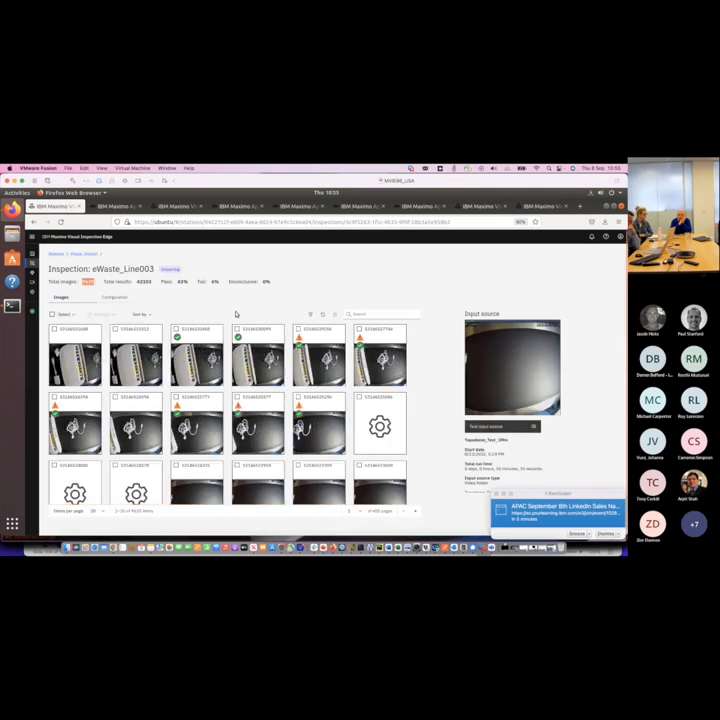
left_click(323, 316)
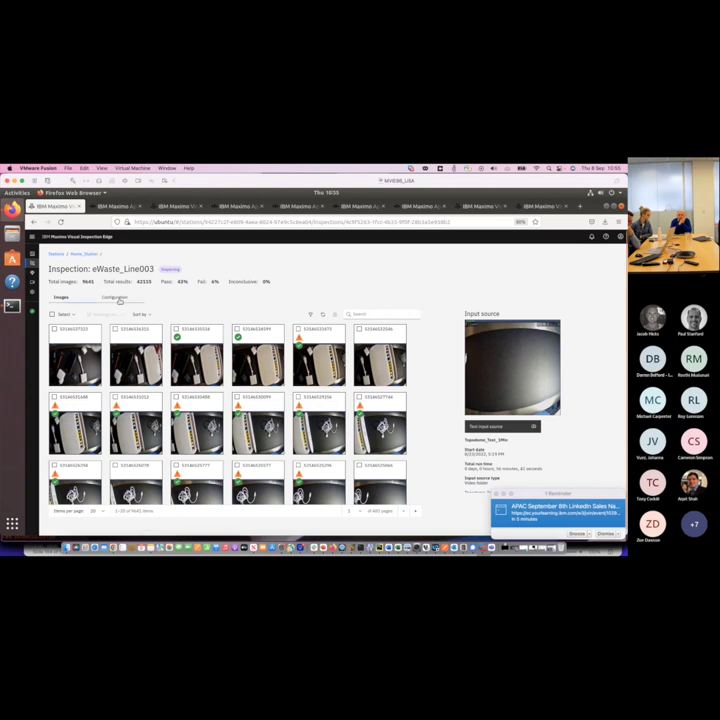
Review the inspection's configuration, including its resources, Maximo Monitor connection, object rules and input source.
left_click(117, 297)
scroll(178, 355, "down", 5)
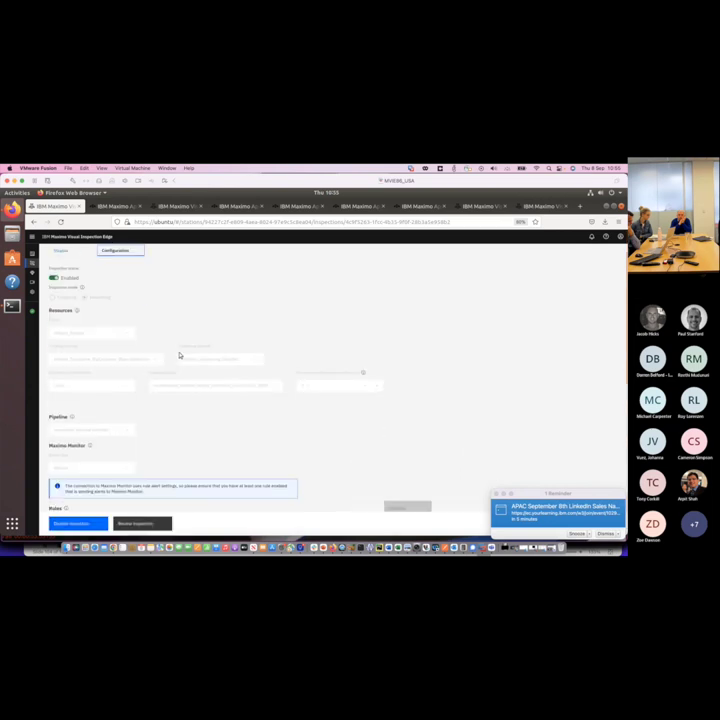
scroll(180, 355, "down", 5)
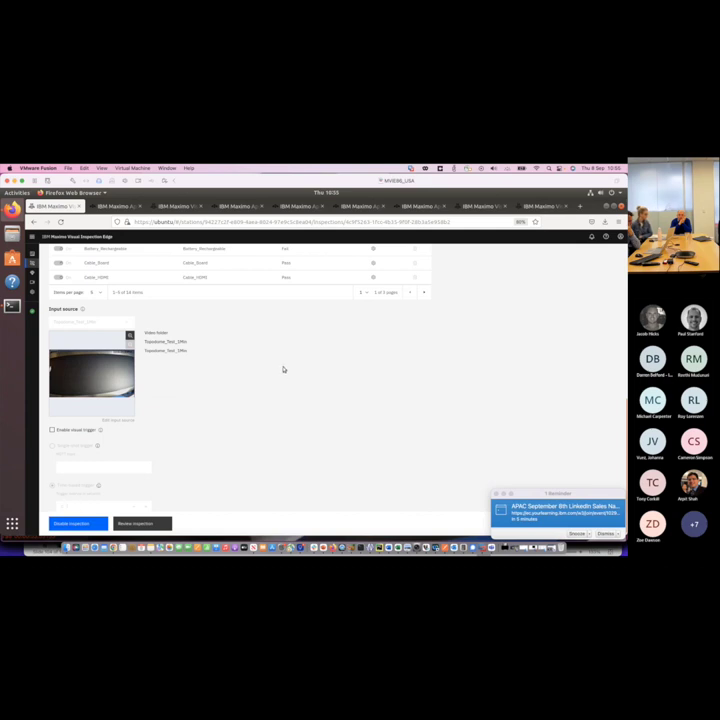
scroll(281, 372, "up", 1)
scroll(181, 348, "up", 5)
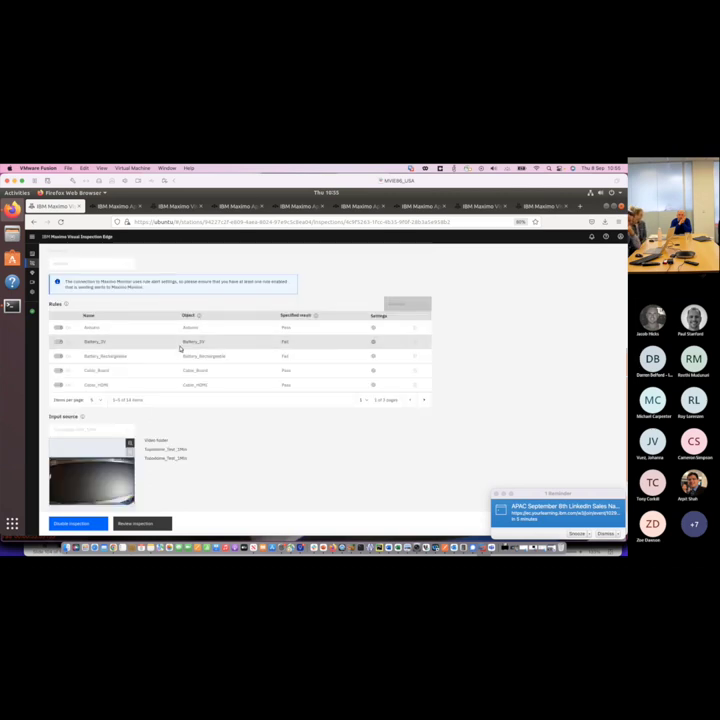
scroll(180, 348, "up", 5)
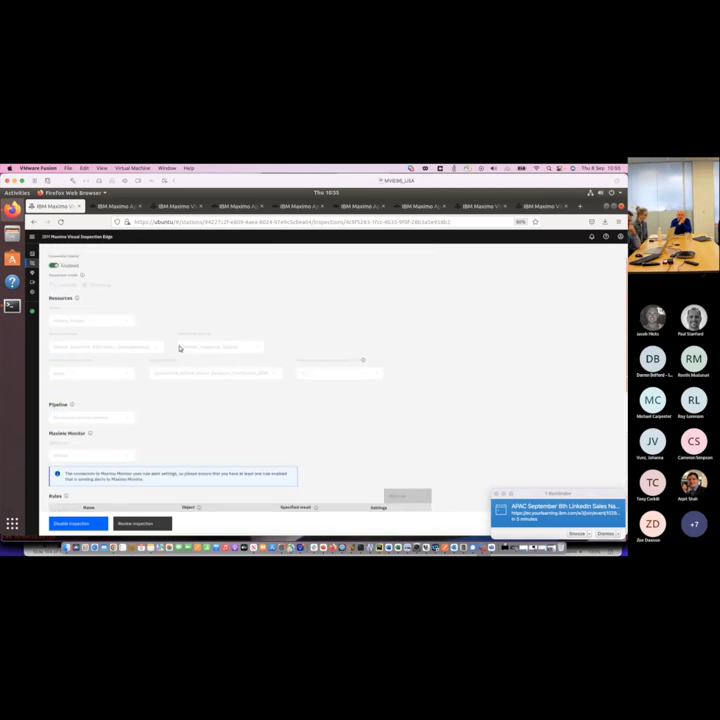
left_click(61, 297)
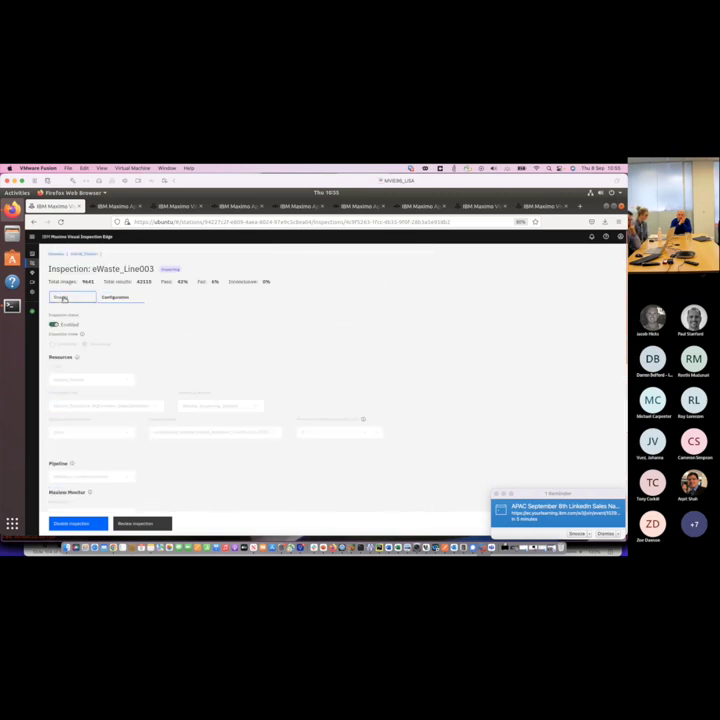
left_click(322, 316)
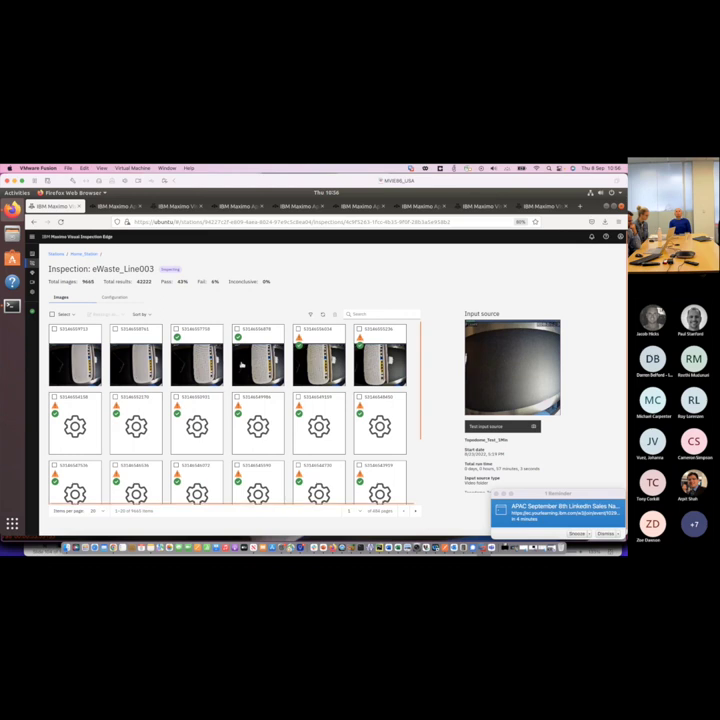
left_click(262, 359)
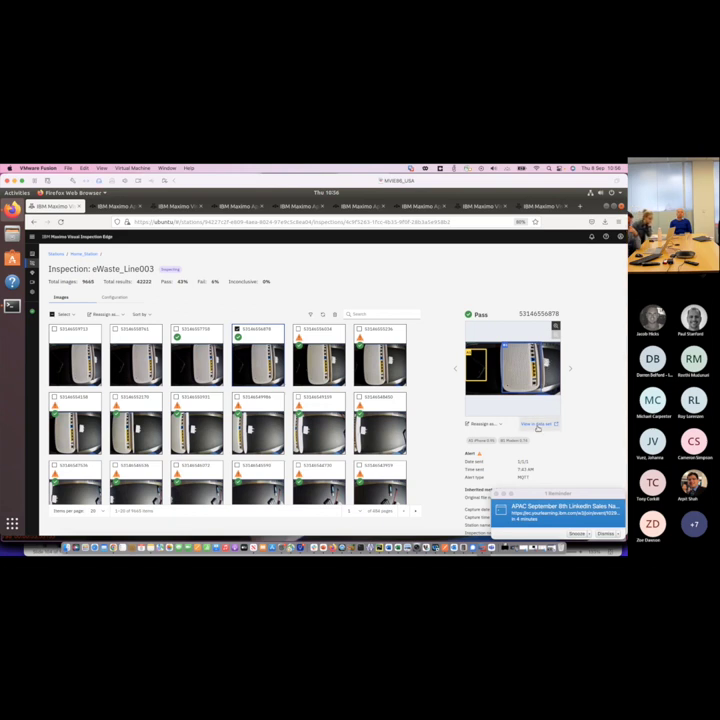
Continue through the Maximo Visual Inspection login and open the selected inspection image in its data set for labelling.
left_click(536, 425)
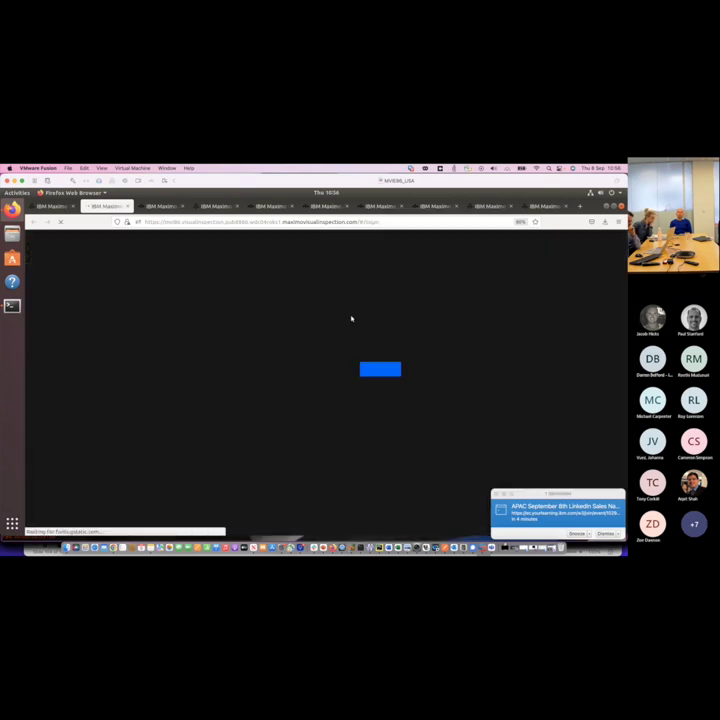
left_click(383, 377)
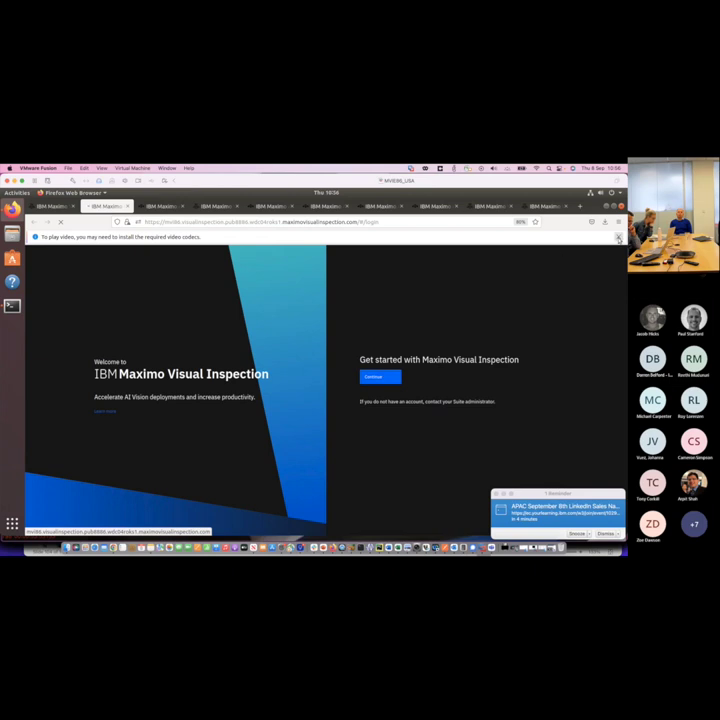
left_click(385, 376)
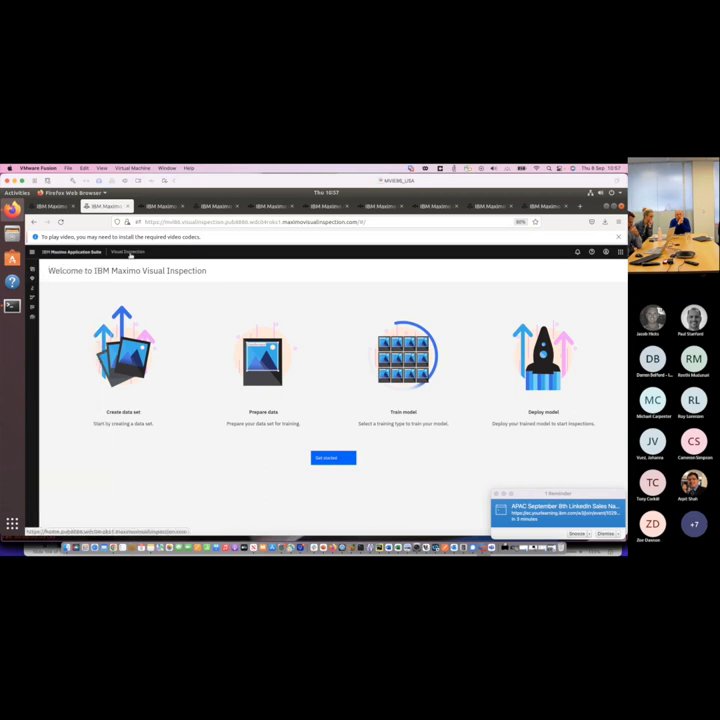
left_click(58, 207)
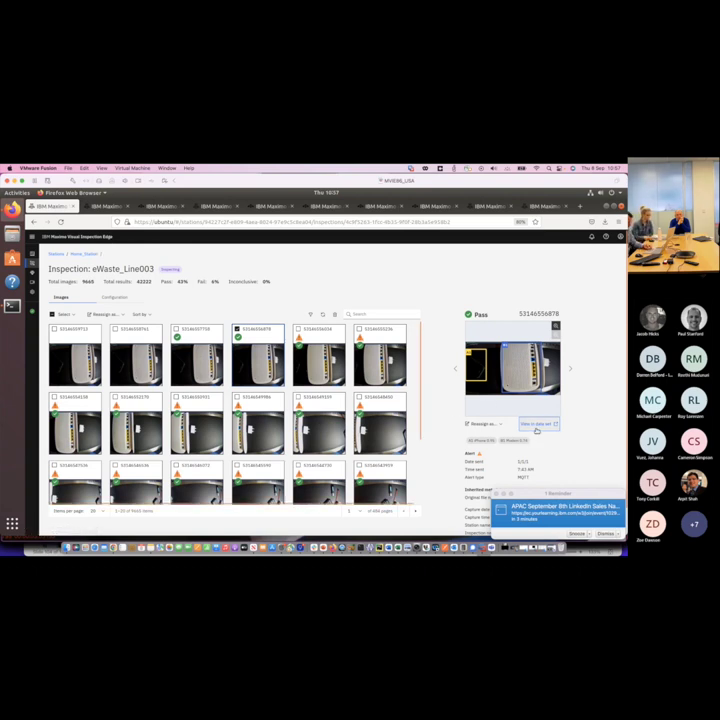
key("ctrl+Tab")
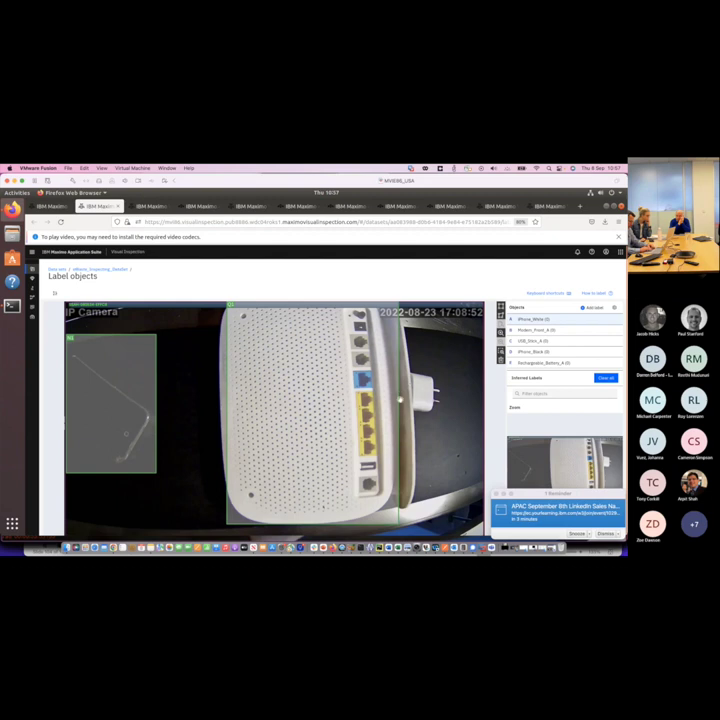
Label the white plug beside the router as USB_Charger with a bounding box around it.
scroll(568, 343, "down", 3)
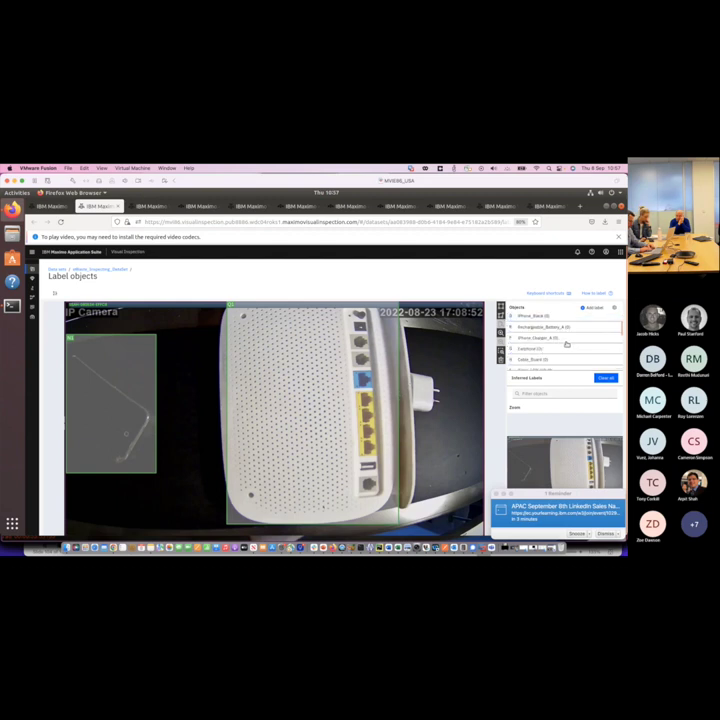
scroll(567, 344, "down", 4)
left_click(549, 346)
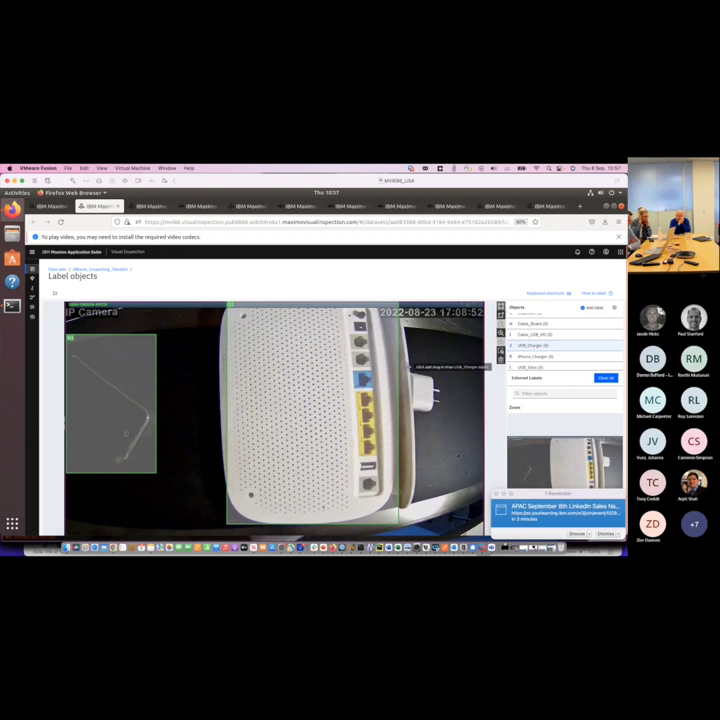
left_click_drag(410, 367, 446, 419)
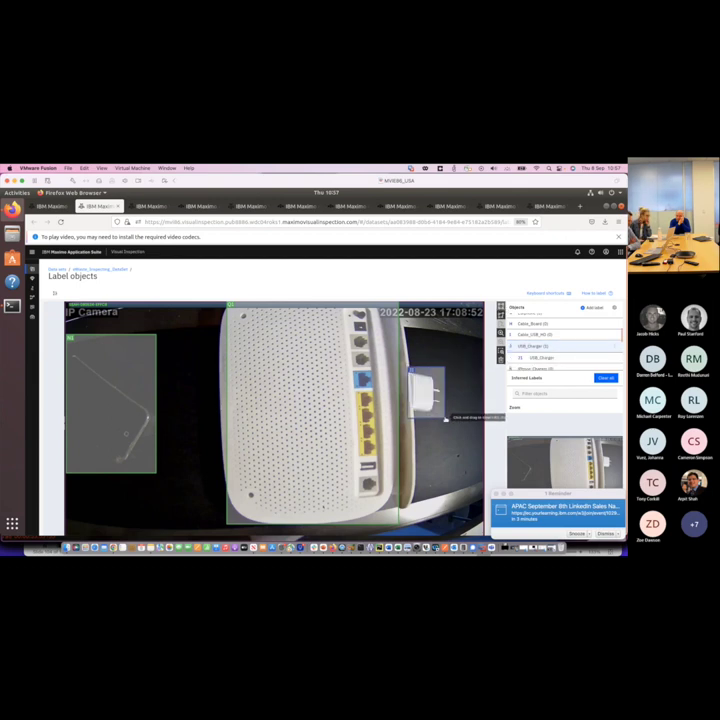
Dismiss all calendar reminders and leave the meeting window to return to the Label objects page.
left_click(496, 494)
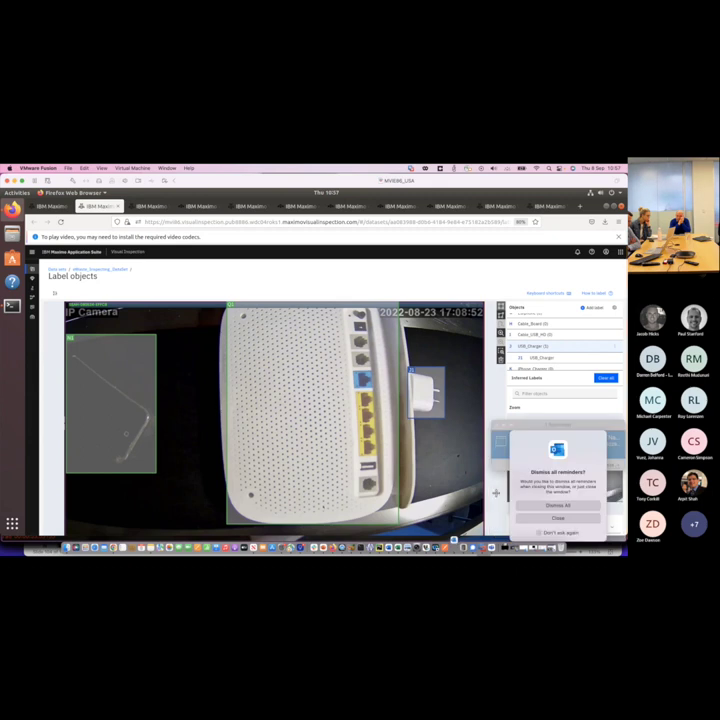
left_click(555, 505)
left_click(530, 512)
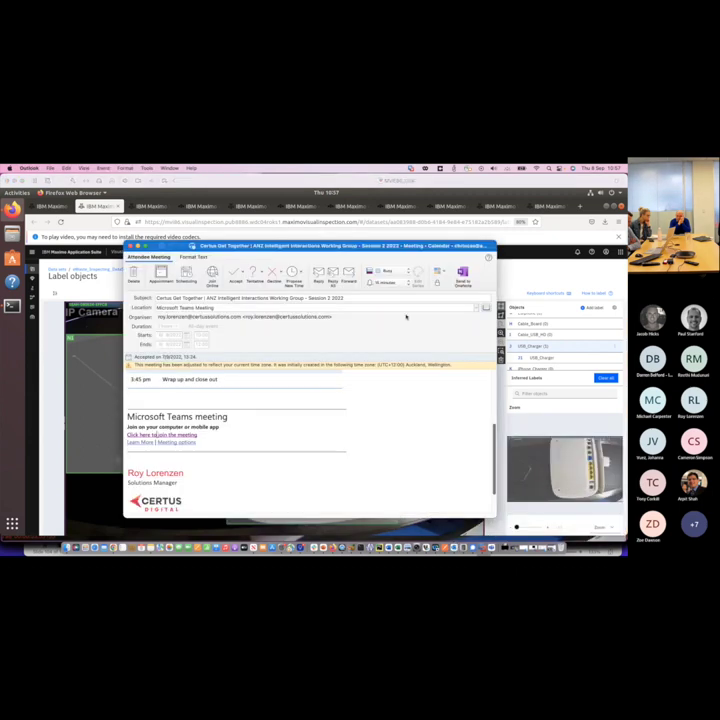
left_click(110, 361)
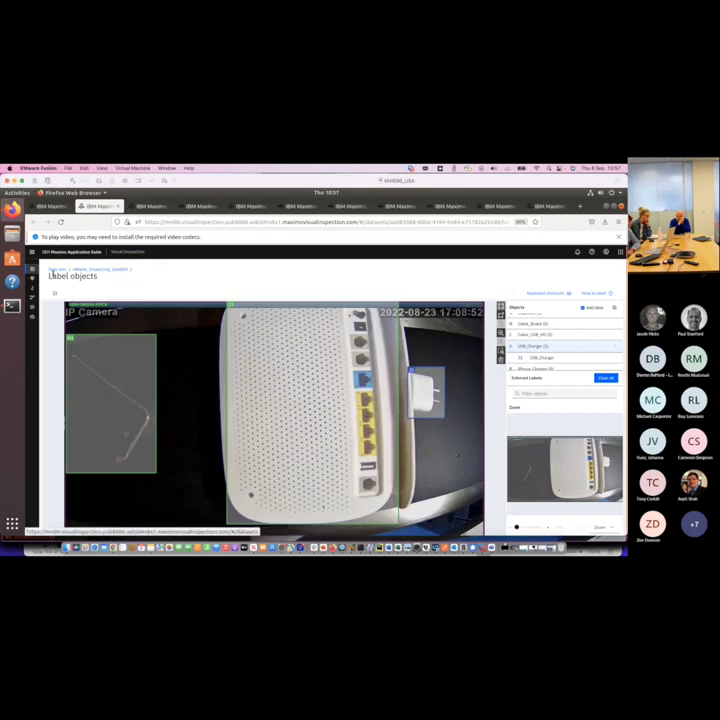
Open the Data sets list in a new tab and open eWaste_Mobile_DataSet, highlighting Mobile in its name.
right_click(62, 271)
left_click(70, 278)
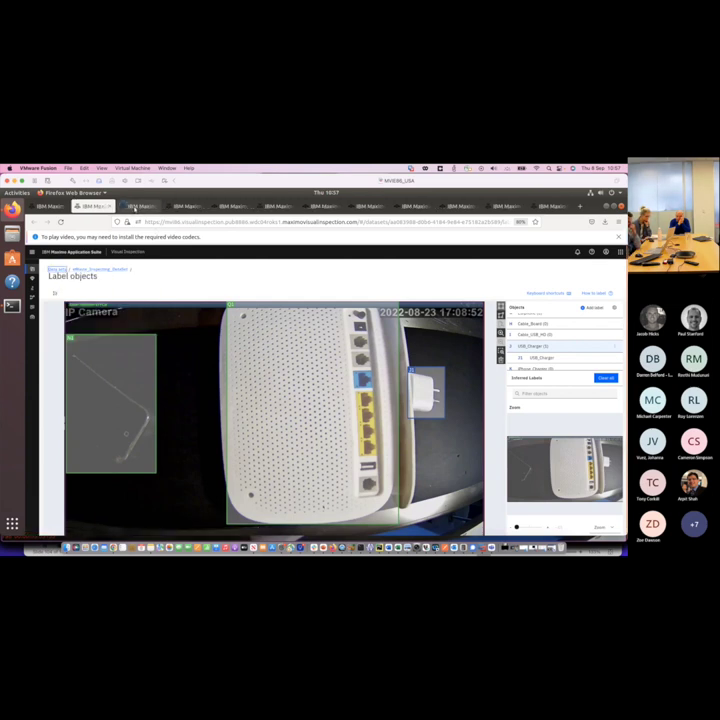
left_click(143, 207)
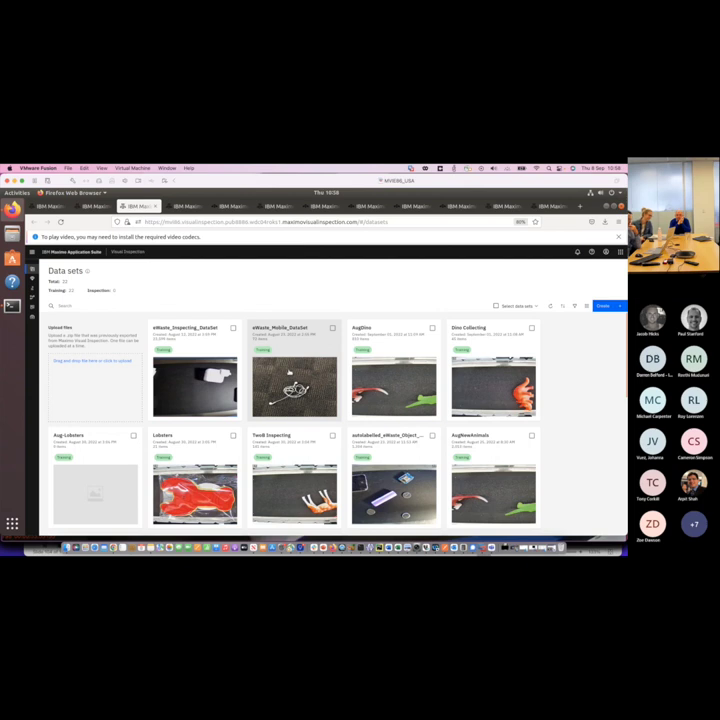
left_click(289, 373)
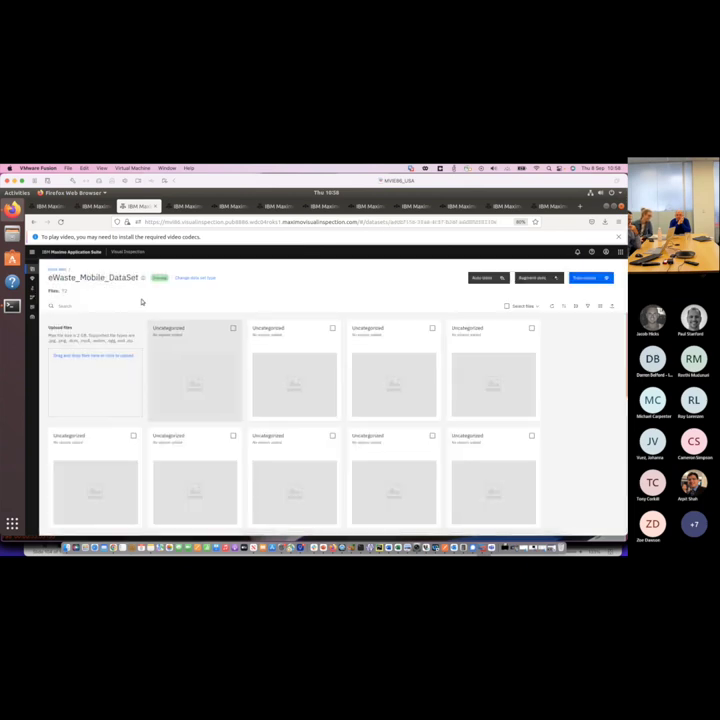
left_click_drag(80, 277, 104, 277)
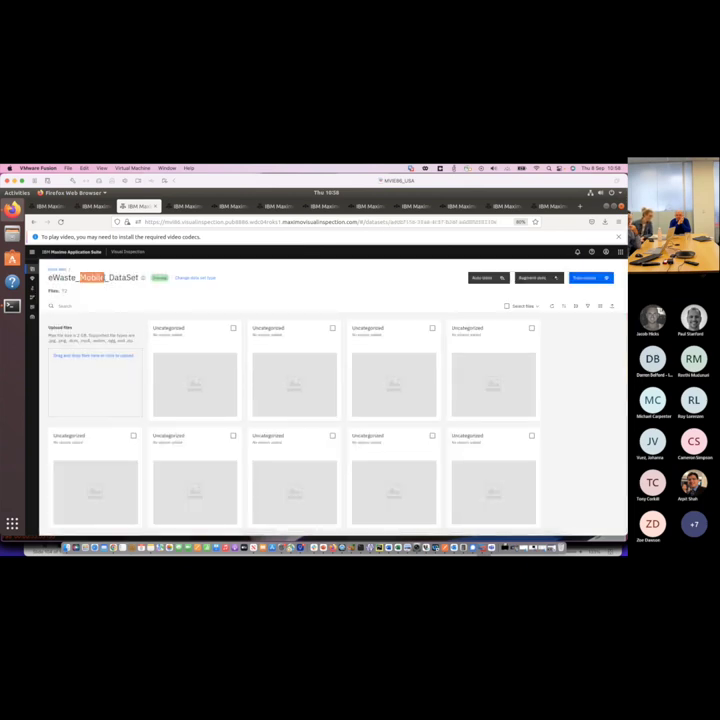
Try the Rotate, Noise, Crop, Sharpen, Color and Horizontal flip filters for augmenting eWaste_Mobile_DataSet and cancel the augmentation.
left_click(63, 291)
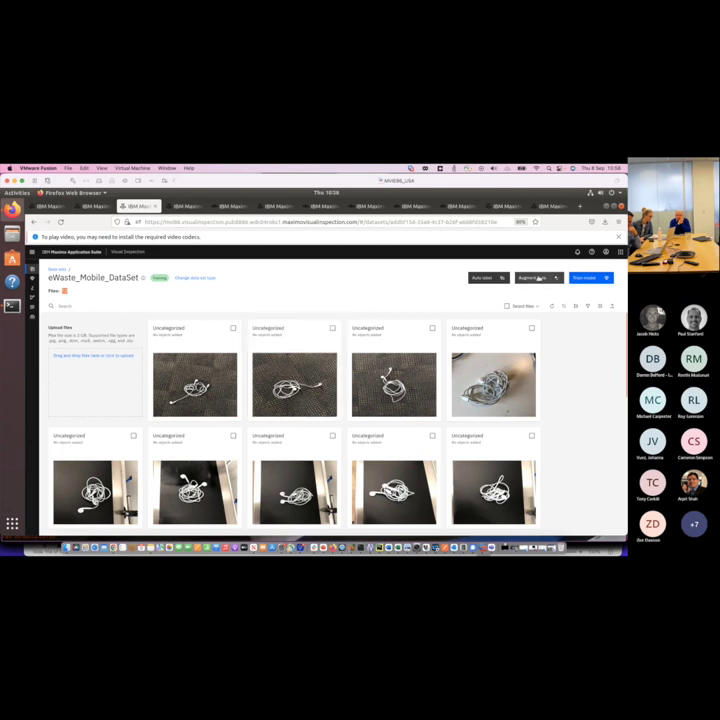
left_click(540, 279)
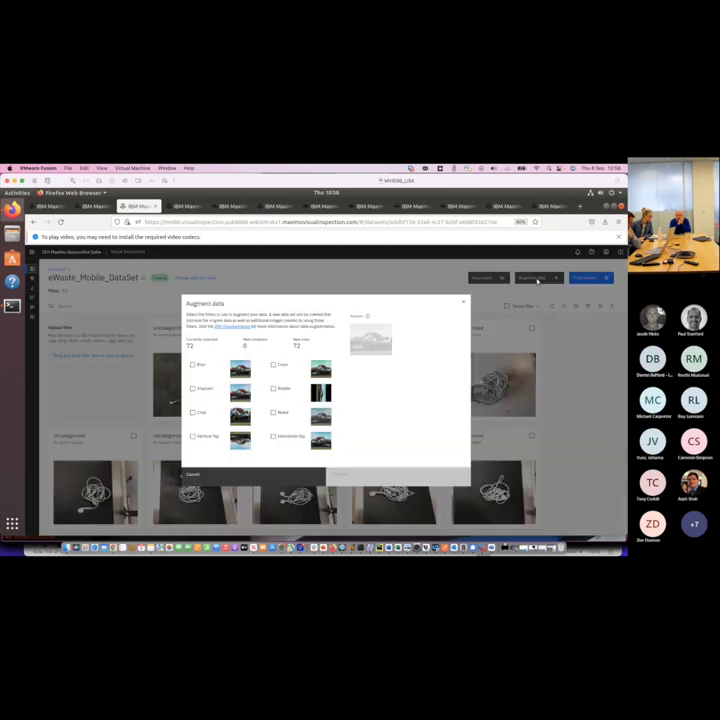
left_click(273, 389)
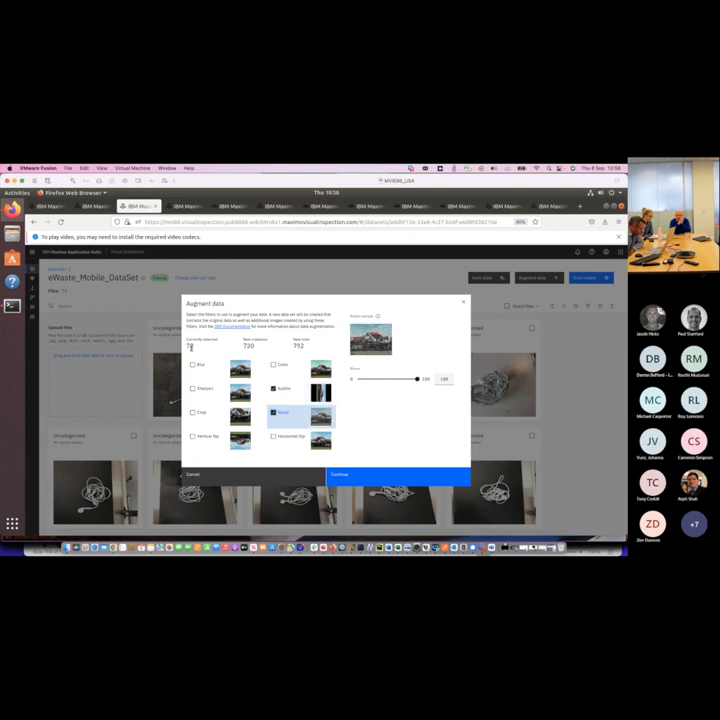
left_click(193, 412)
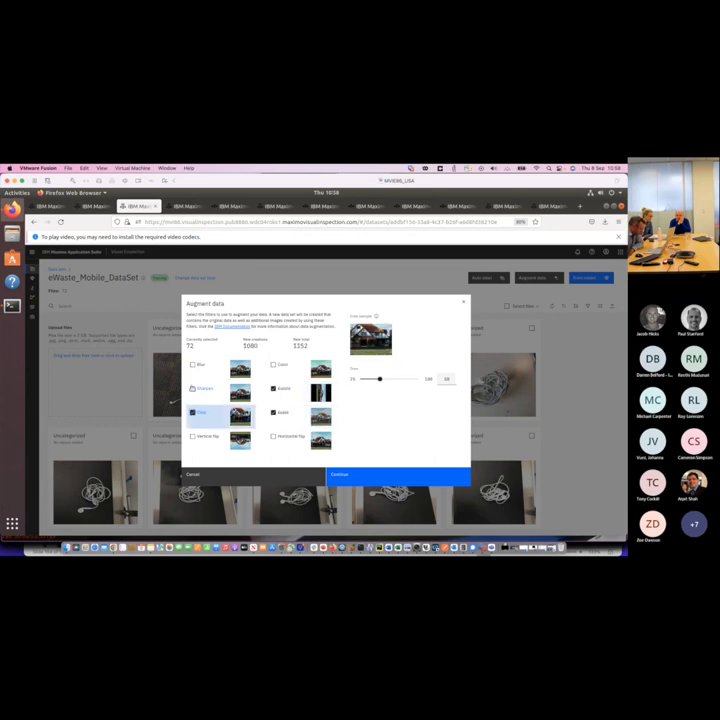
left_click(193, 388)
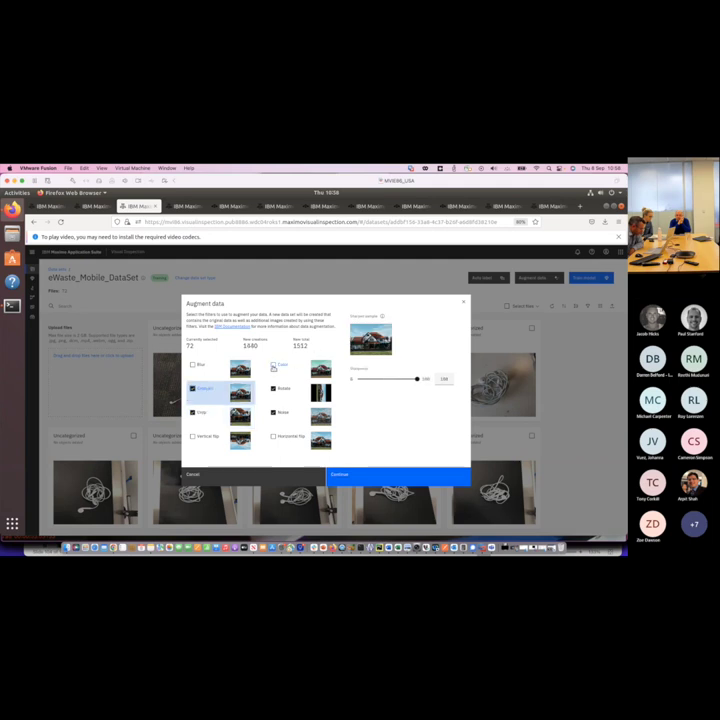
left_click(274, 366)
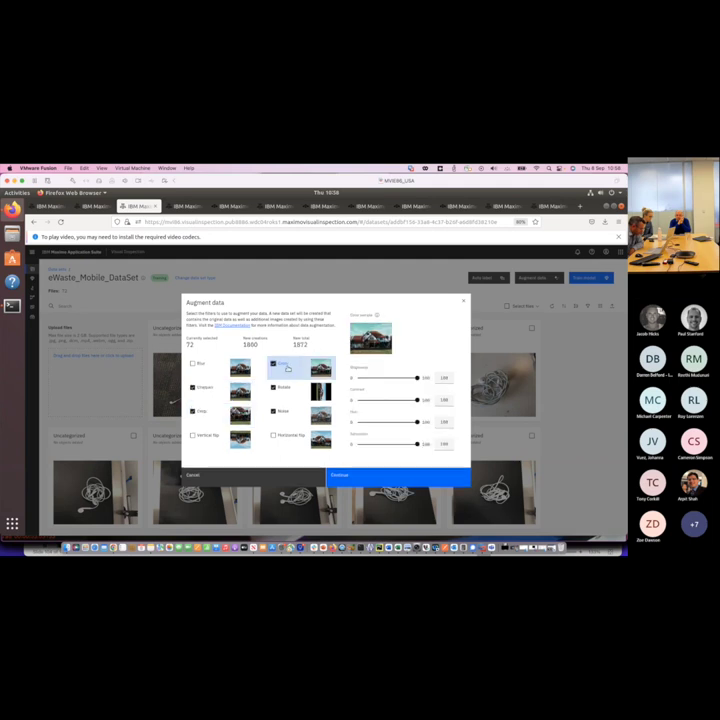
left_click(273, 436)
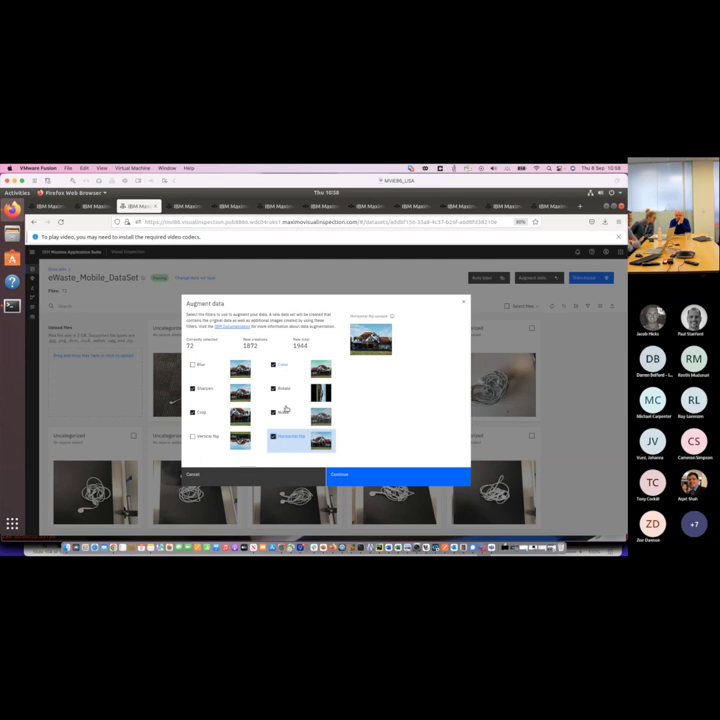
left_click(272, 479)
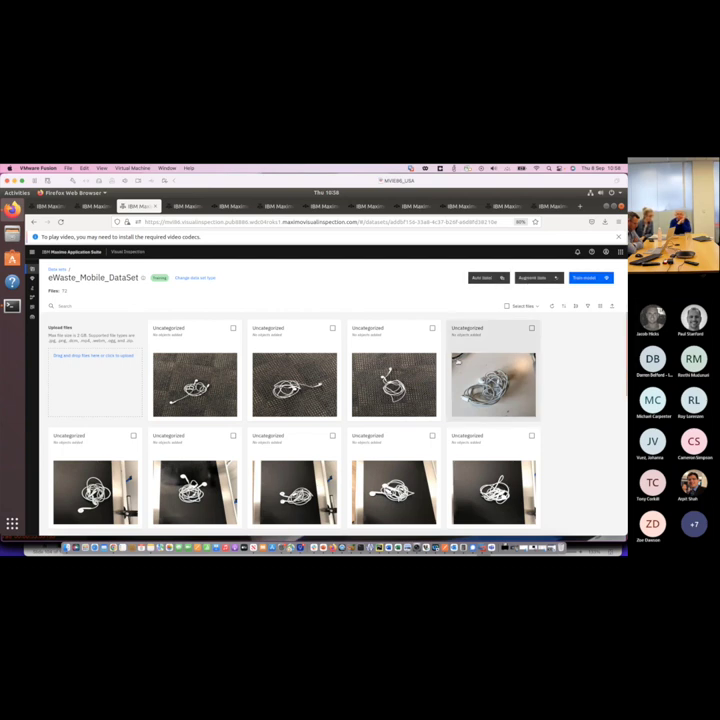
Look through the data set's images and the Models list, and reopen eWaste_Mobile_DataSet from Data sets.
scroll(308, 376, "down", 3)
scroll(308, 376, "up", 2)
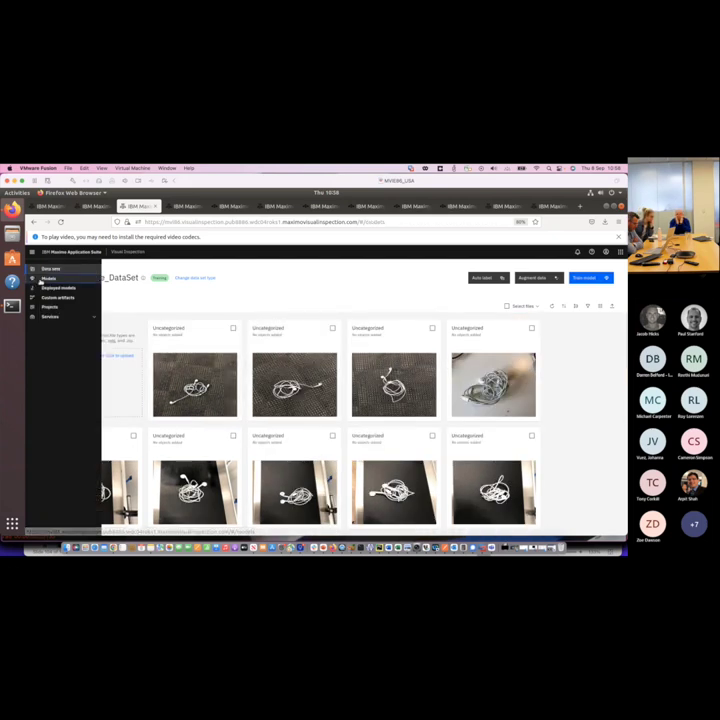
left_click(41, 281)
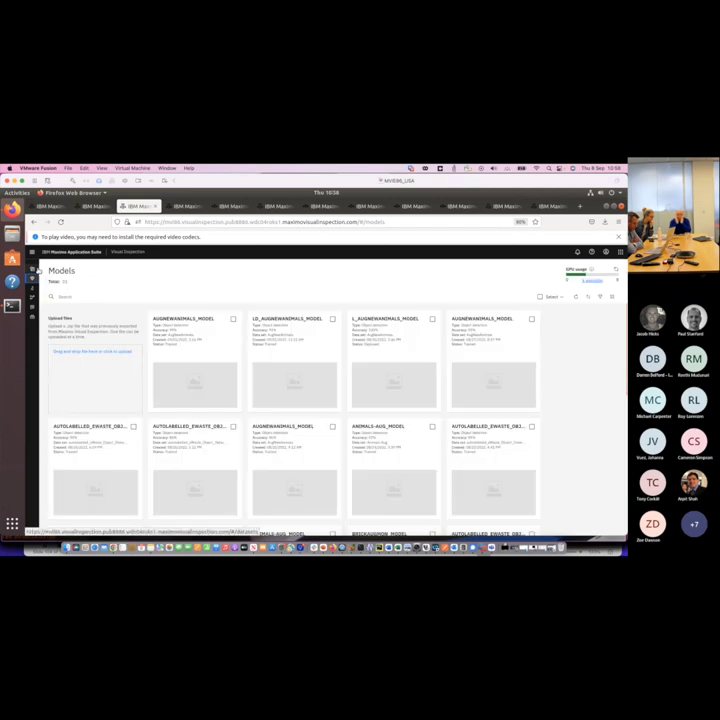
left_click(40, 269)
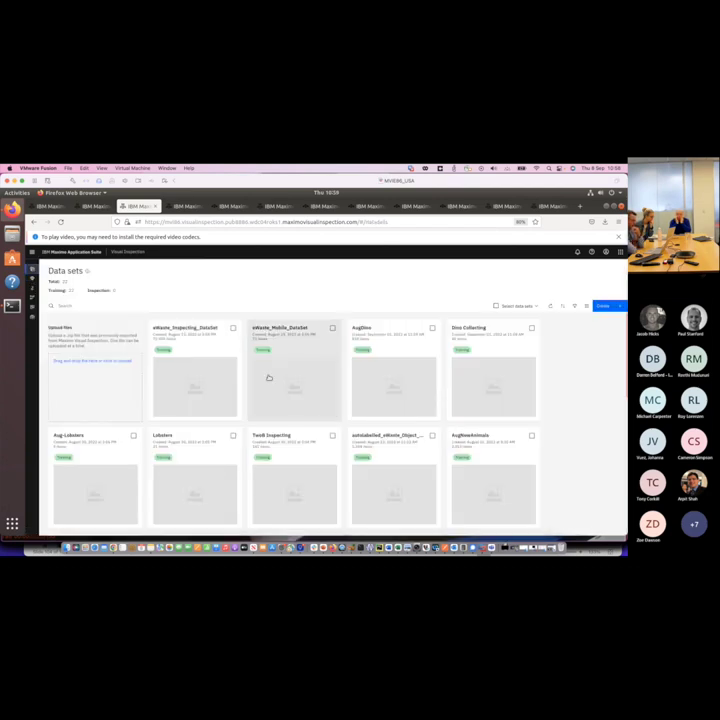
left_click(293, 369)
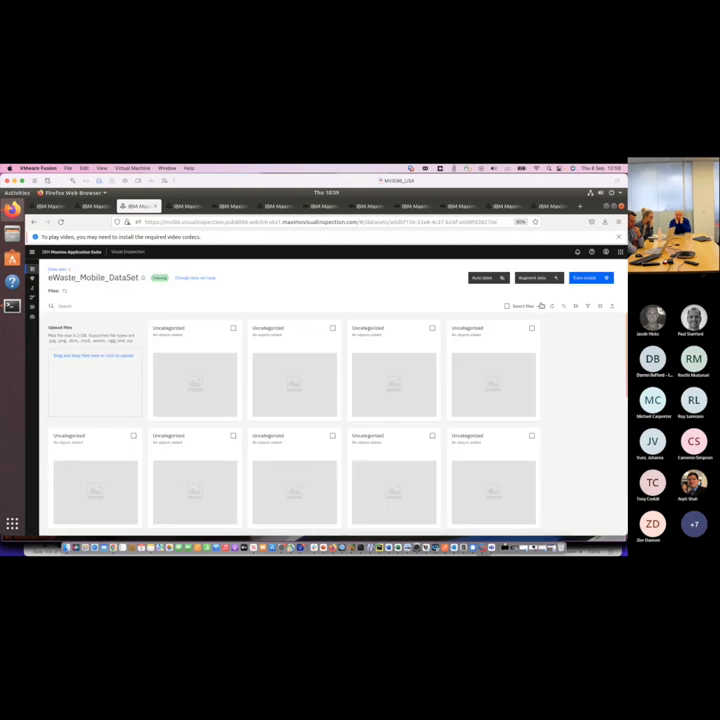
Open the model training setup for eWaste_Mobile_DataSet with Object detection as training type and review the model optimization types.
left_click(584, 280)
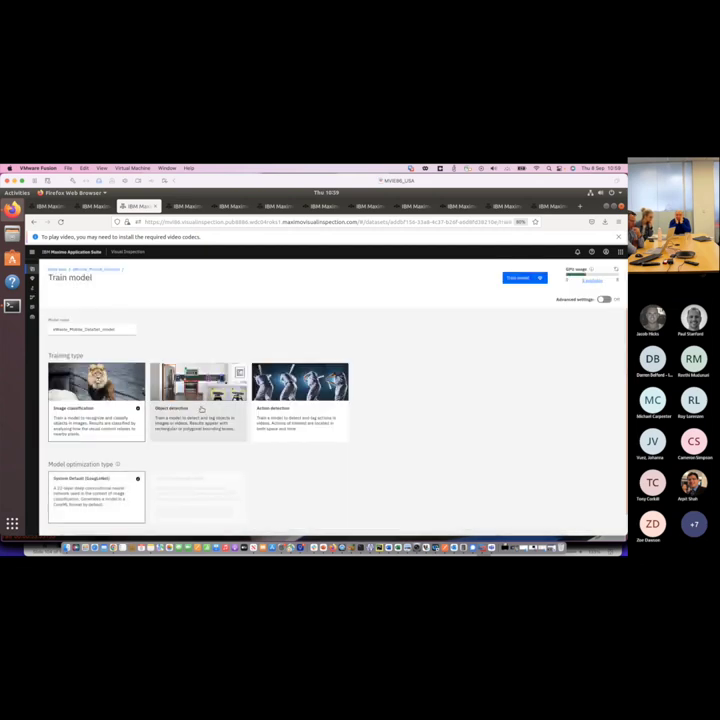
left_click(192, 408)
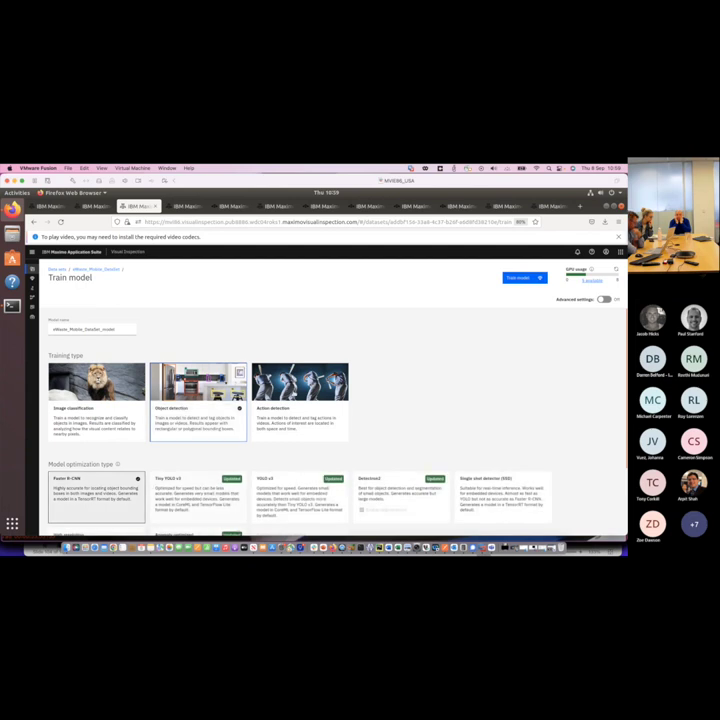
scroll(176, 452, "down", 1)
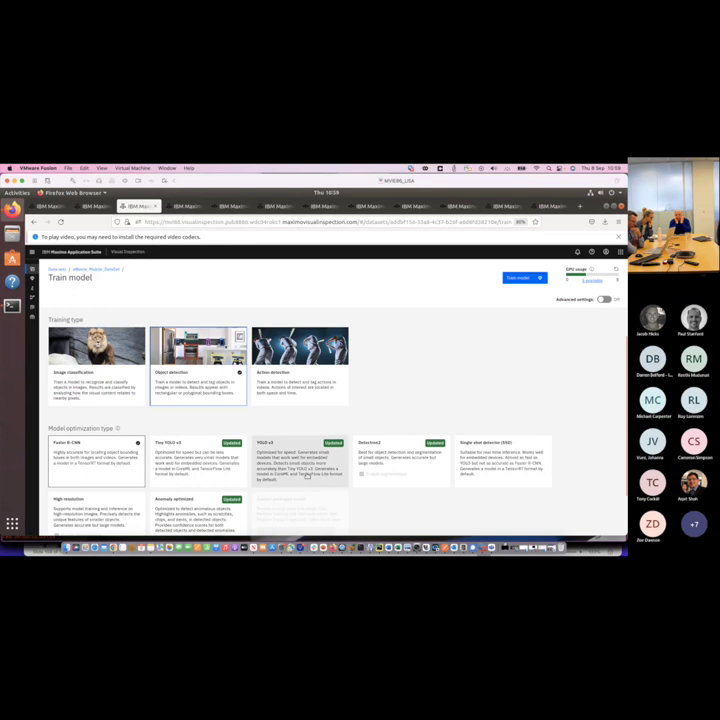
scroll(338, 393, "down", 1)
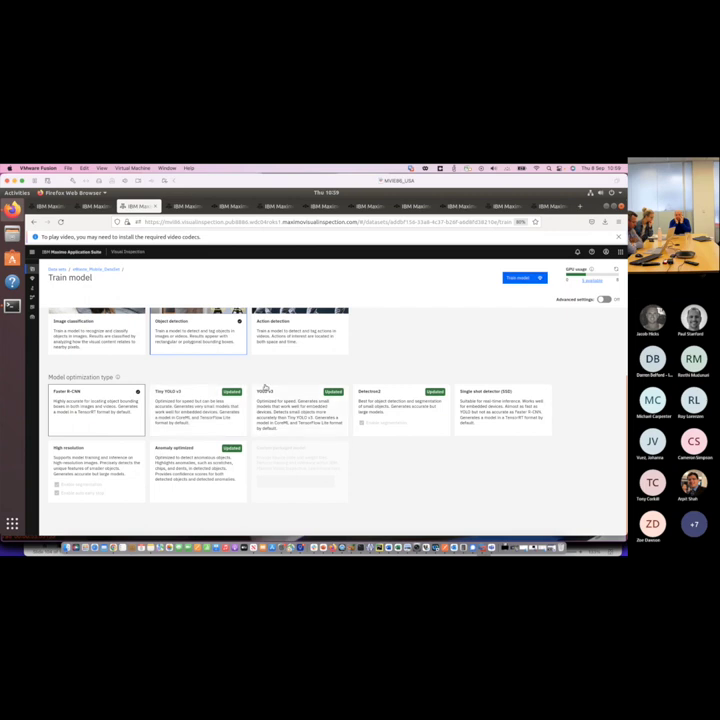
scroll(266, 387, "up", 1)
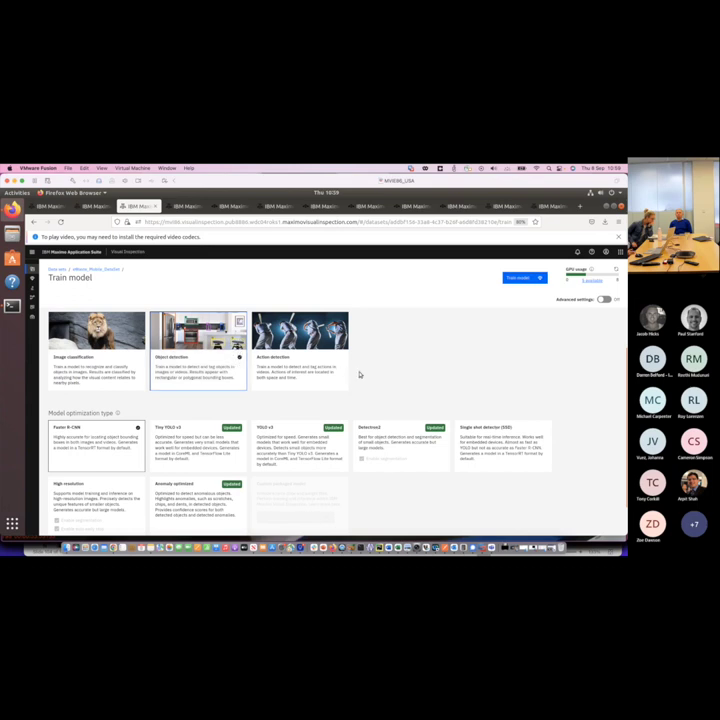
scroll(359, 375, "up", 1)
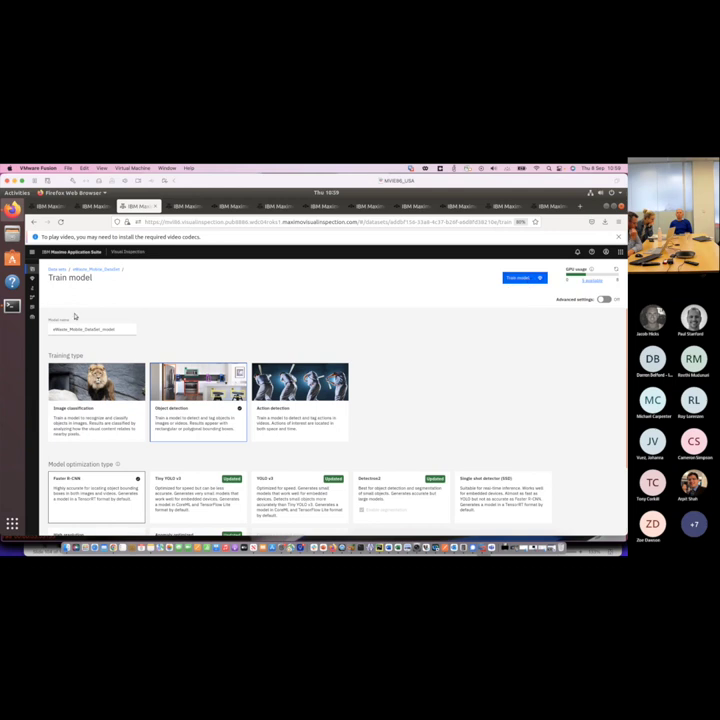
Open the trained model autolabelled_eWaste_Object_Detection_TinyYOLOv3_2000 and review its accuracy metrics and loss chart.
mouse_move(41, 289)
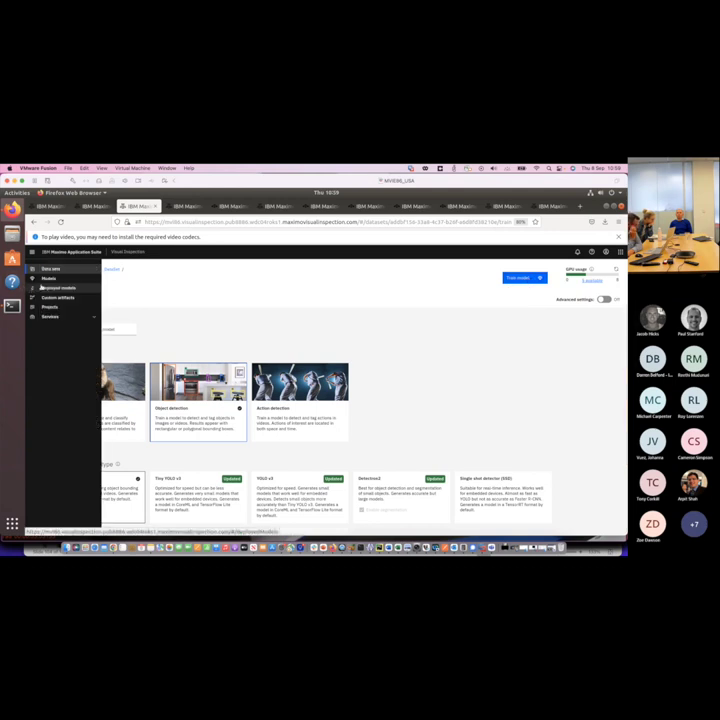
left_click(46, 279)
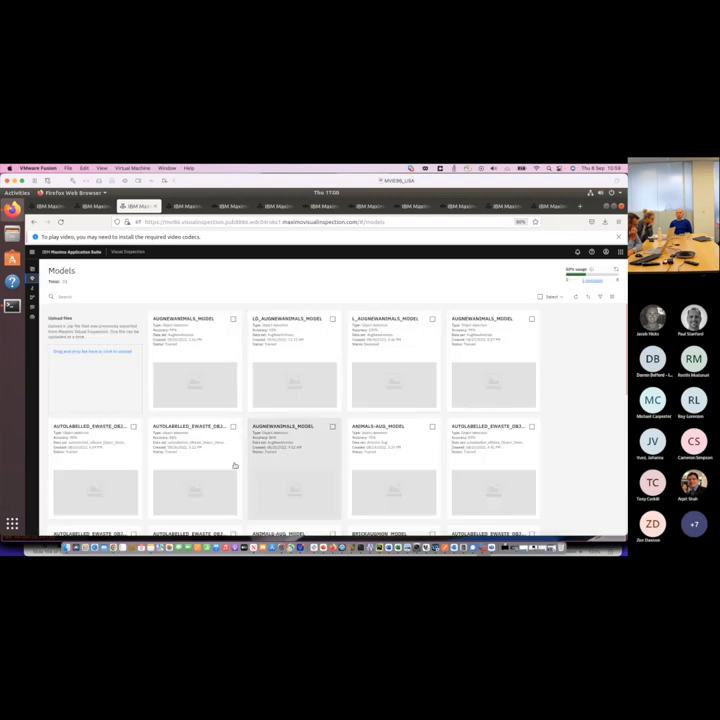
left_click(108, 463)
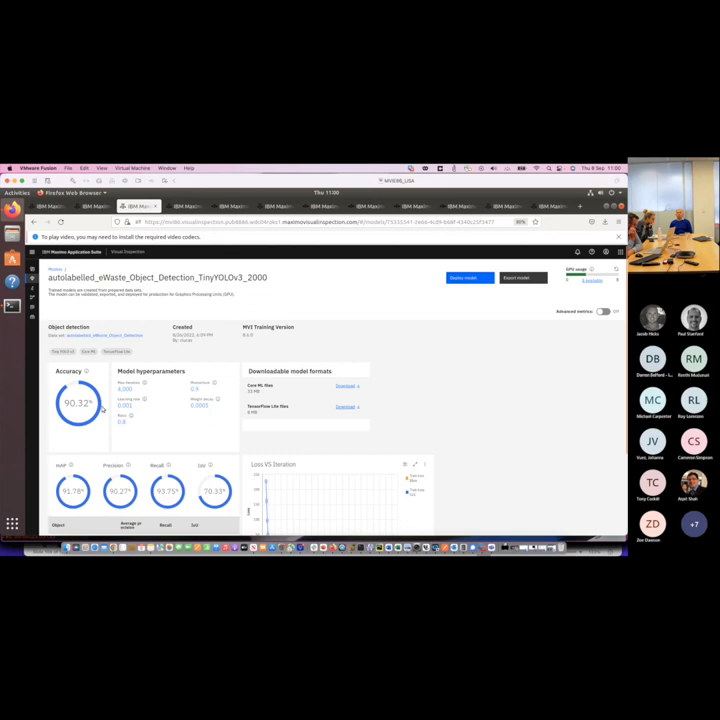
scroll(102, 409, "down", 2)
scroll(224, 376, "down", 1)
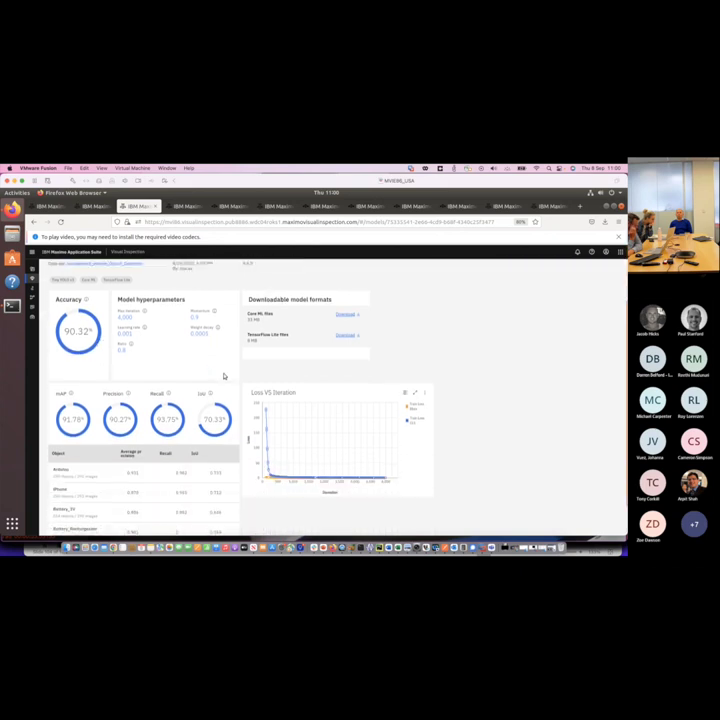
scroll(533, 343, "up", 3)
Turn on advanced metrics for the model and examine the enlarged confusion matrix before closing it.
left_click(603, 311)
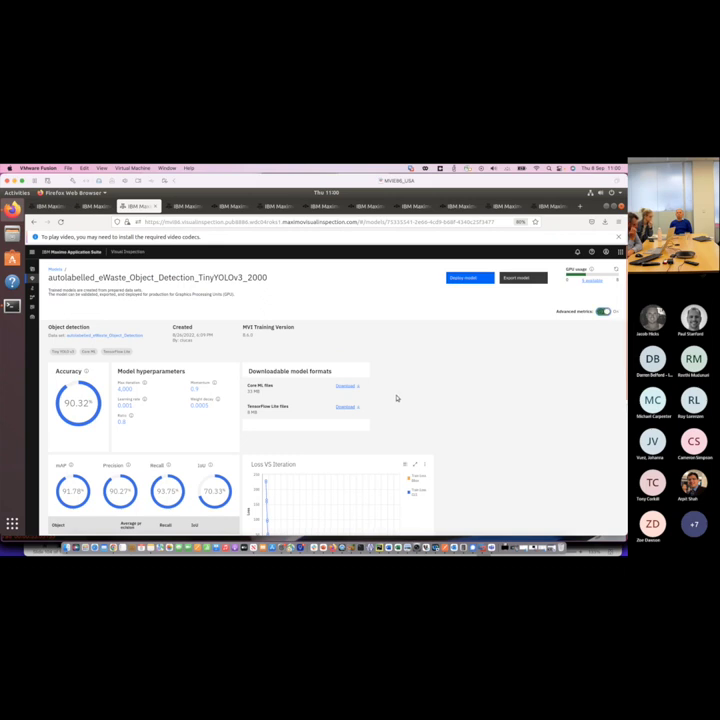
scroll(396, 398, "down", 5)
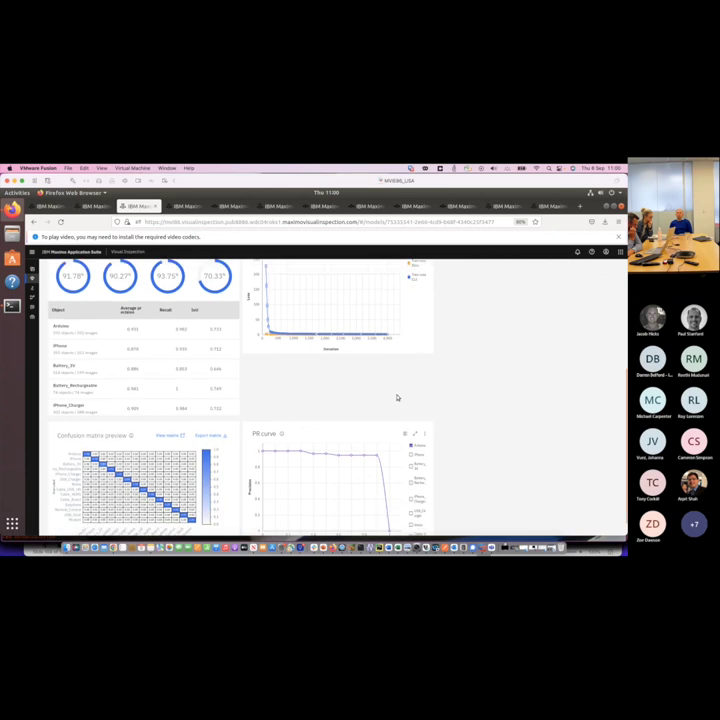
scroll(397, 398, "down", 1)
left_click(168, 416)
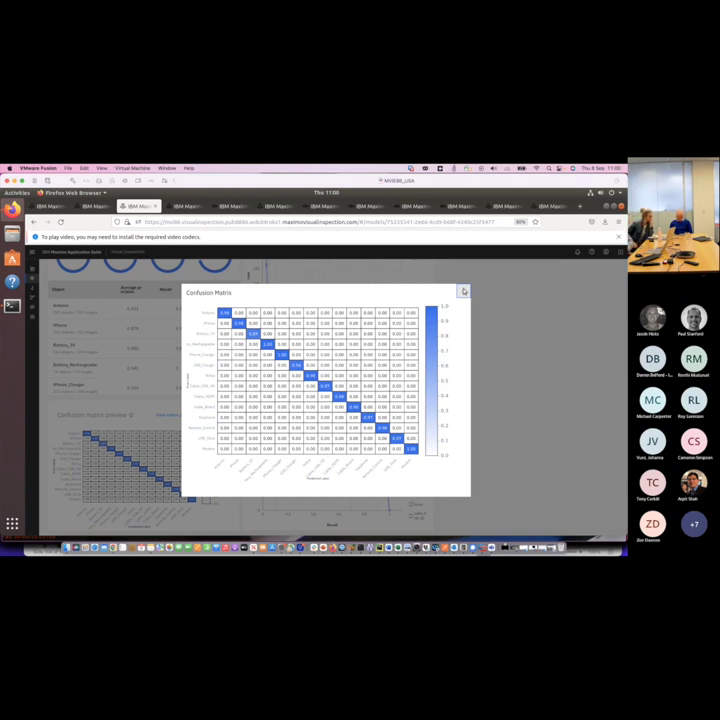
left_click(463, 290)
scroll(314, 380, "up", 2)
scroll(314, 380, "up", 3)
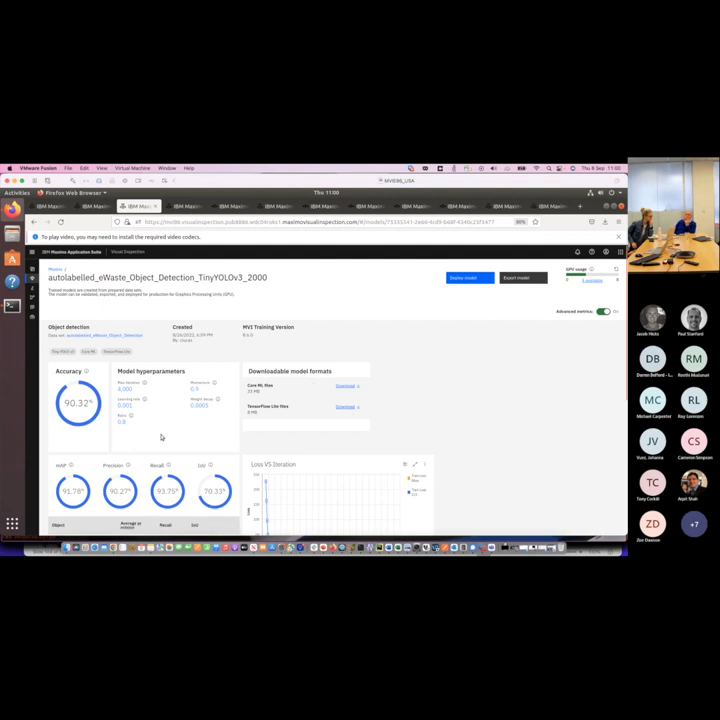
Refresh the image list of the eWaste_Line003 inspection in its Edge tab, and open the newest image's result, highlighting its capture time.
left_click(50, 206)
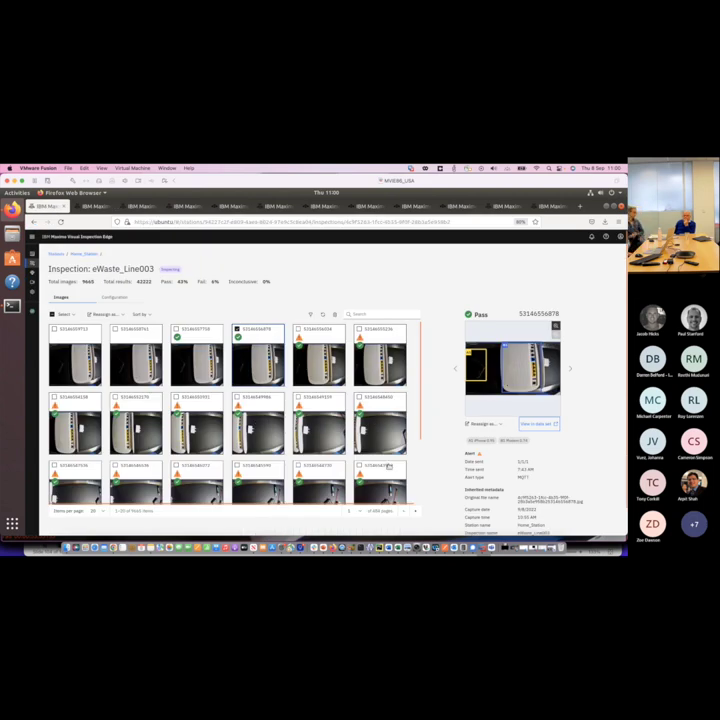
left_click(238, 328)
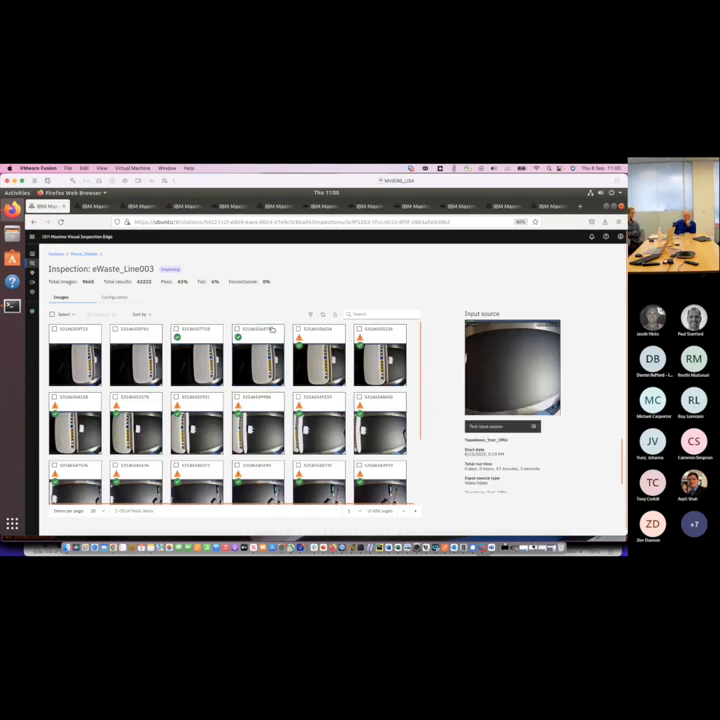
left_click(322, 314)
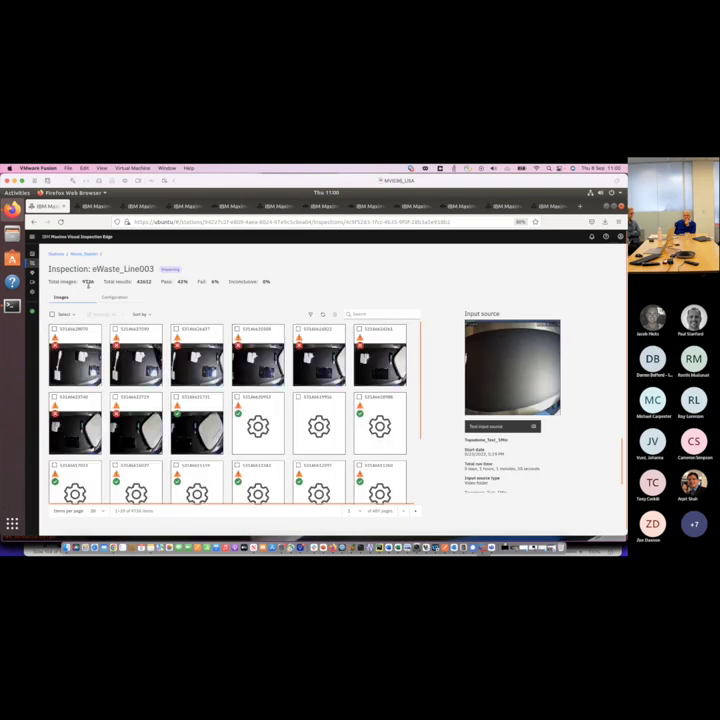
left_click(324, 315)
left_click(324, 315)
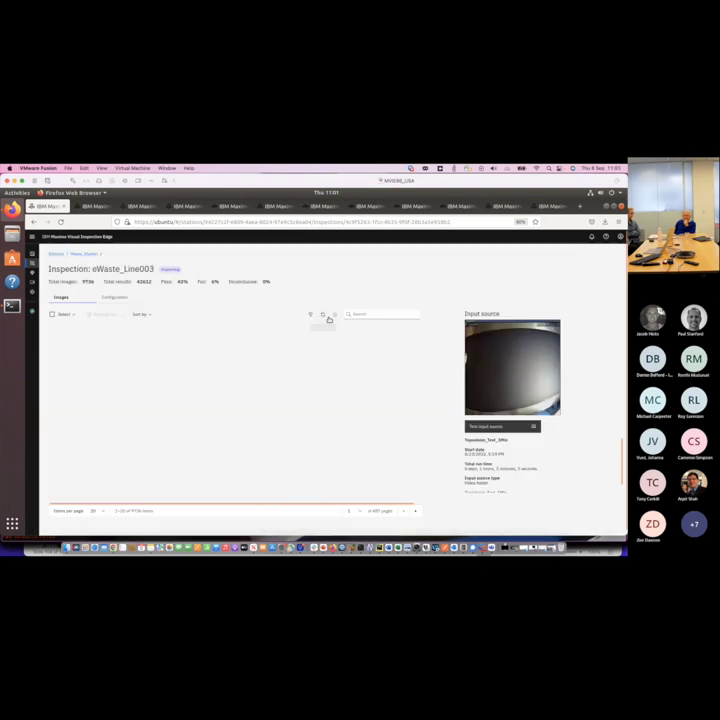
left_click(73, 368)
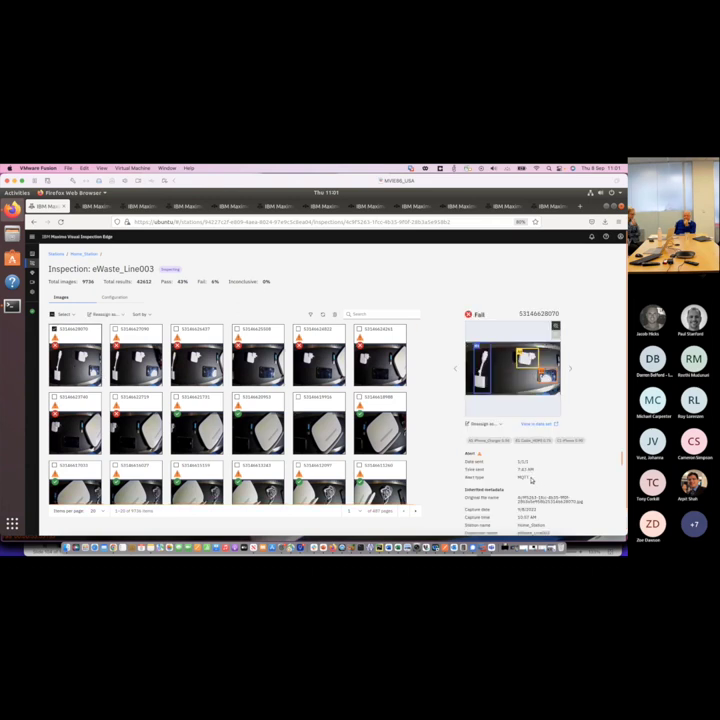
left_click_drag(517, 517, 561, 518)
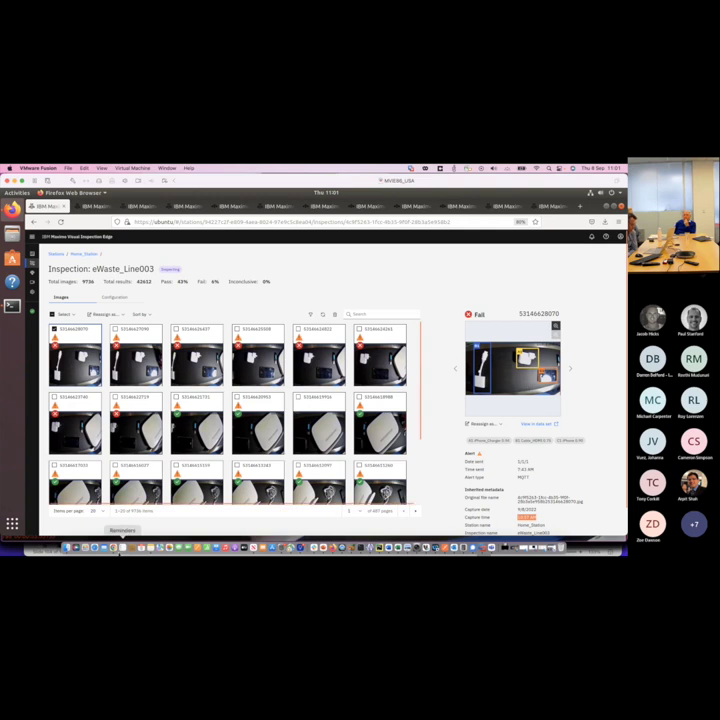
Switch to Chrome, find the MVIE86US_eWaste_Line003 dashboard among the open pages, and open the Monitor overview from it in a new browser tab.
left_click(114, 547)
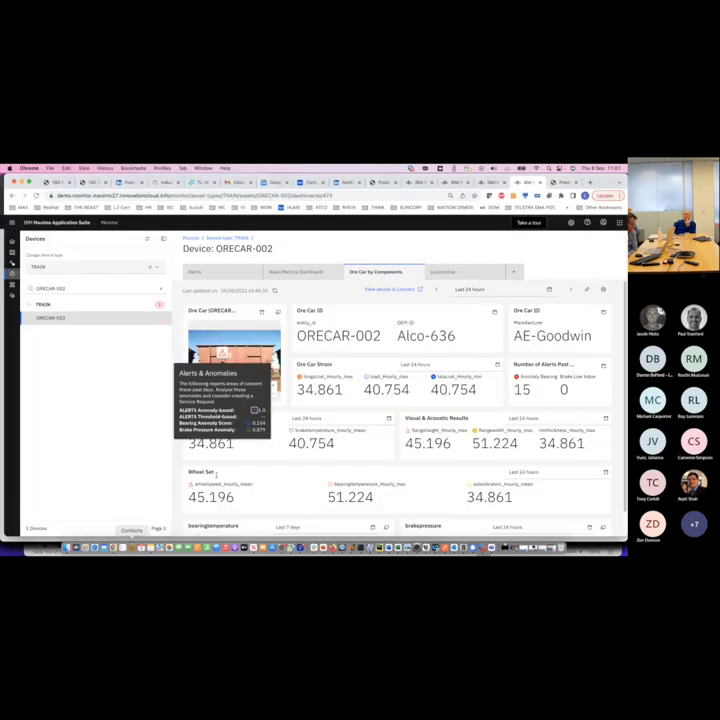
left_click(418, 182)
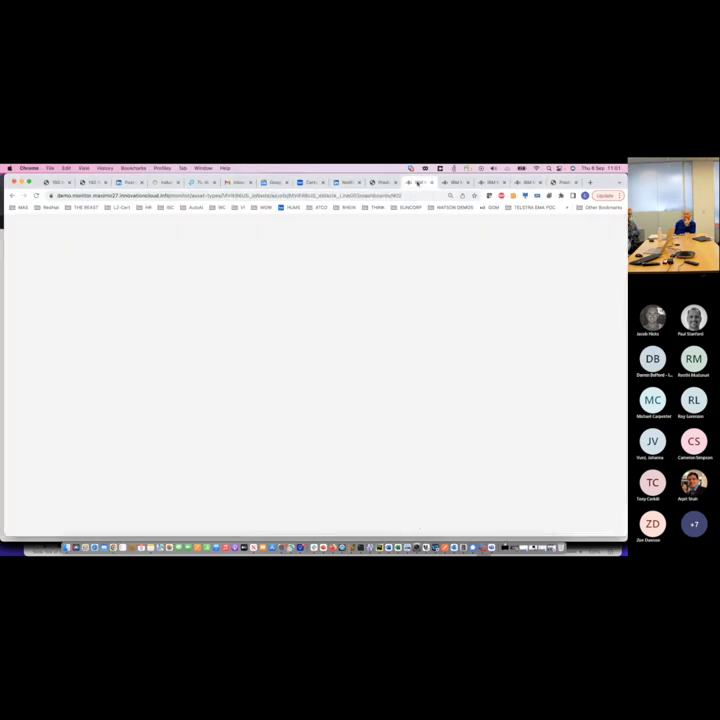
left_click(449, 182)
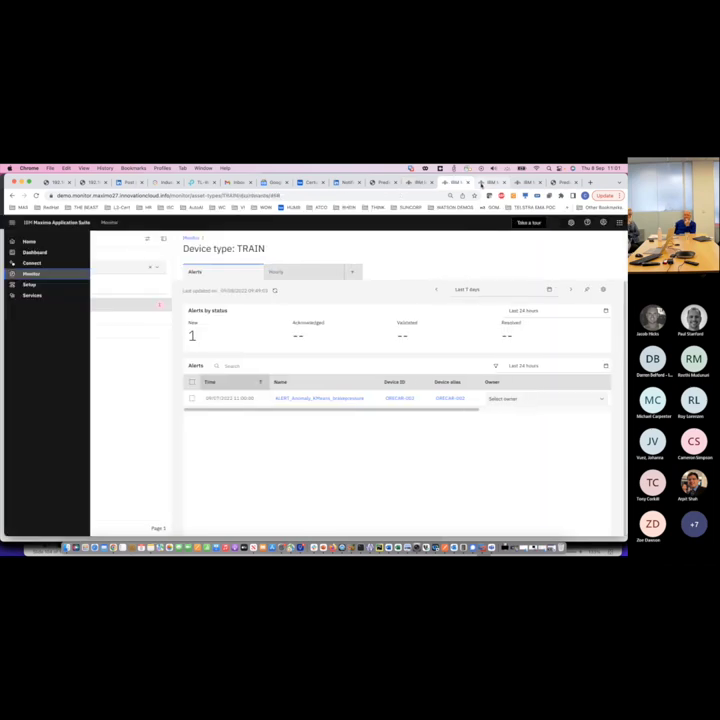
left_click(479, 182)
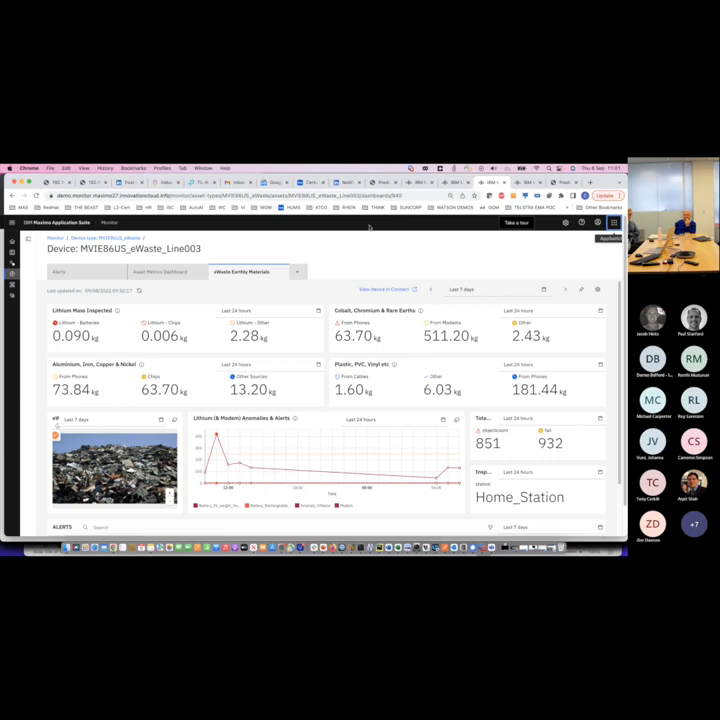
right_click(13, 274)
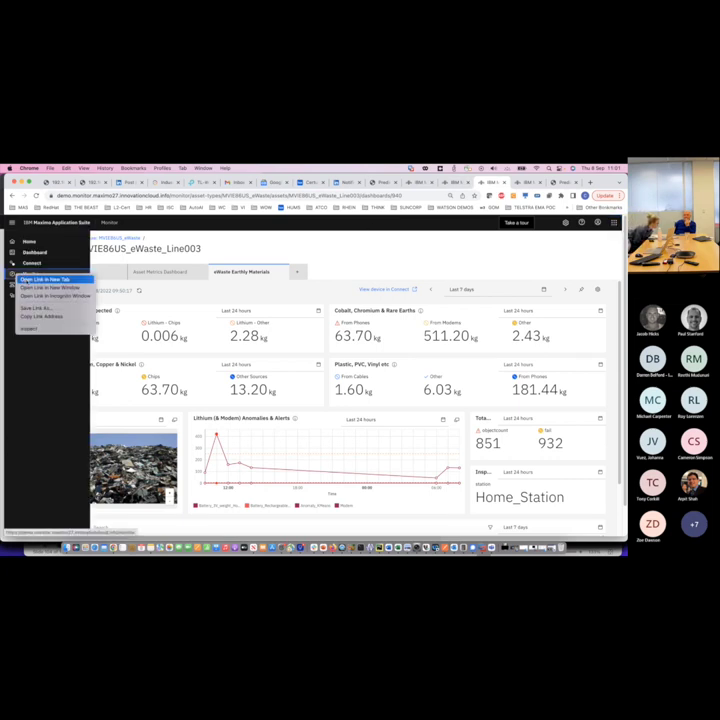
left_click(40, 279)
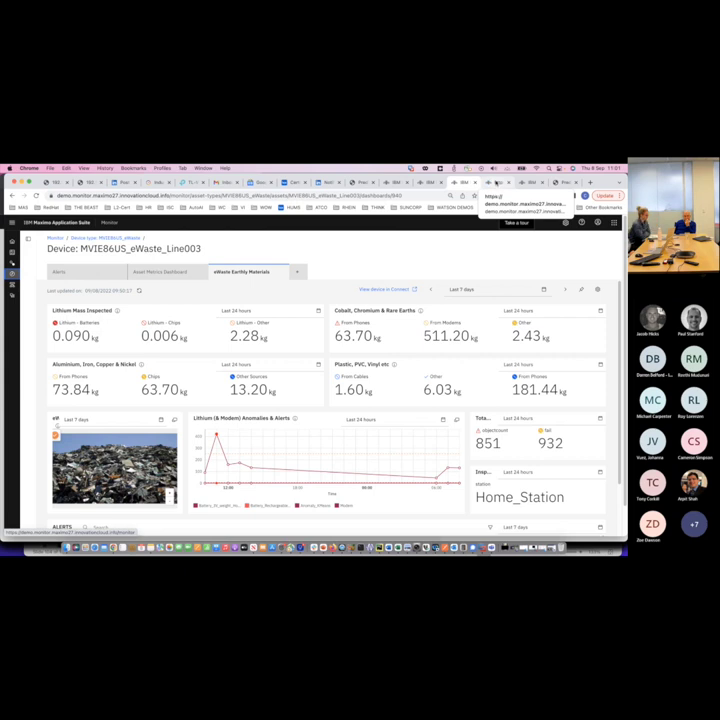
left_click(496, 183)
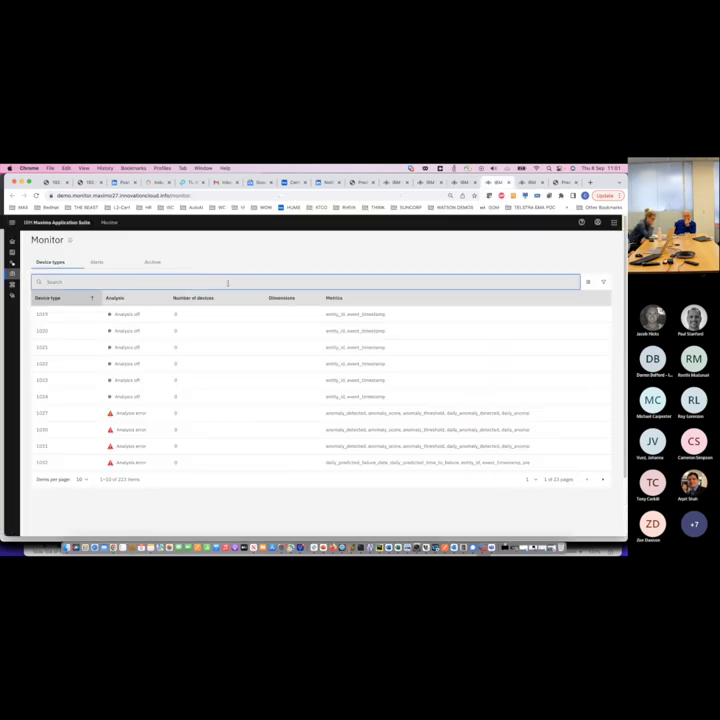
Search the device types for "ewaste" and open the MVIE86US_eWaste device type with its alerts.
type("ewaste")
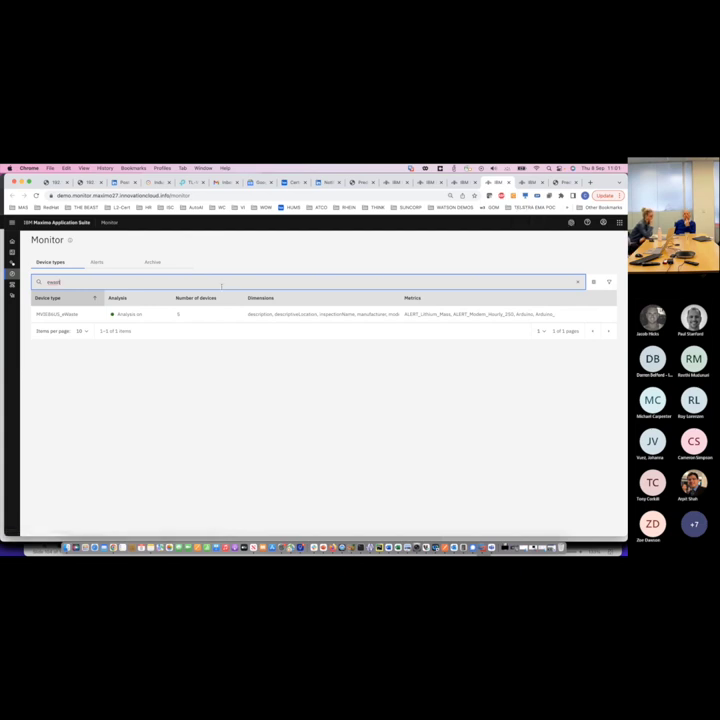
left_click(208, 316)
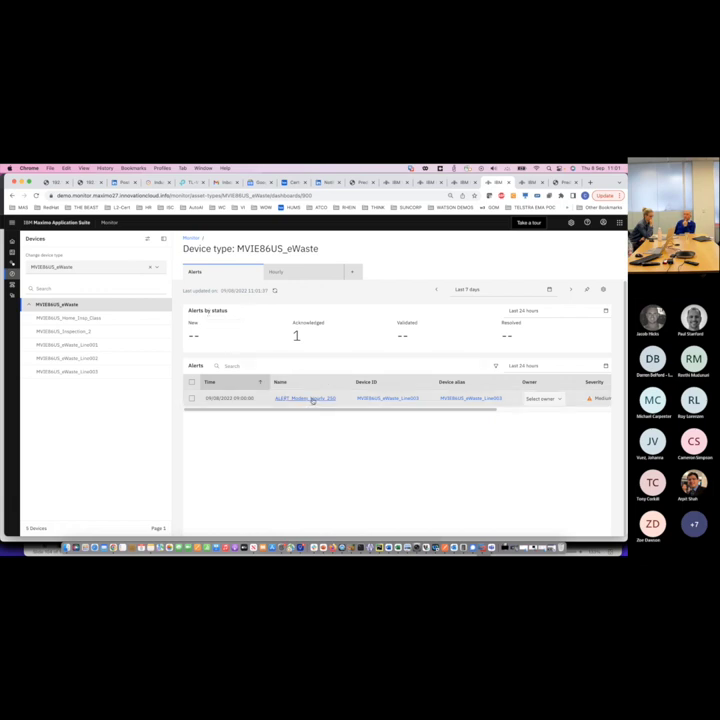
left_click_drag(312, 411, 276, 426)
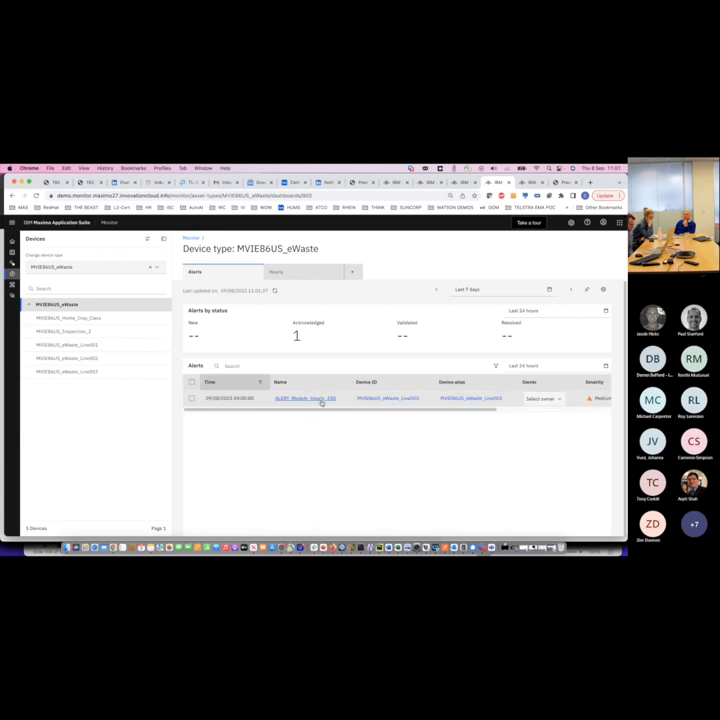
Open the Asset Metrics Dashboard of device MVIE86US_eWaste_Line003 and hide the device list.
left_click(98, 374)
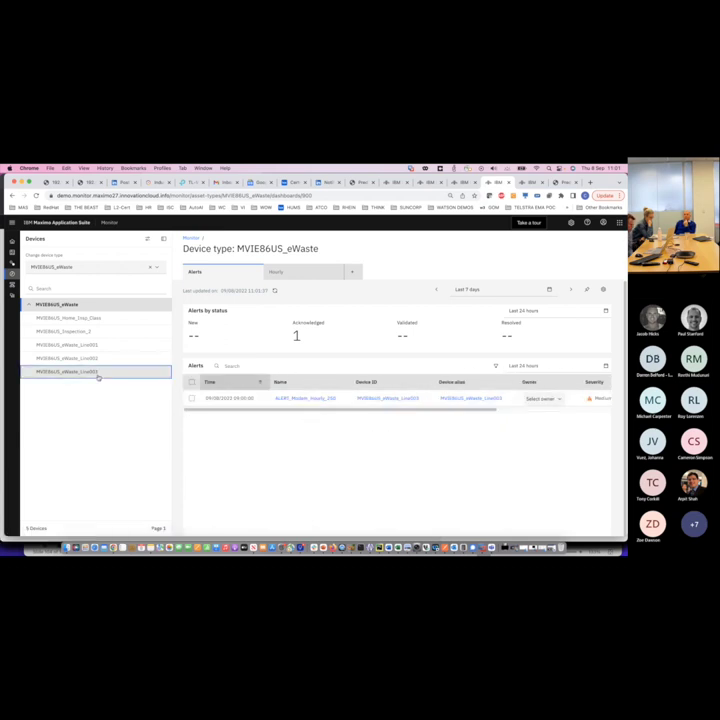
left_click(305, 273)
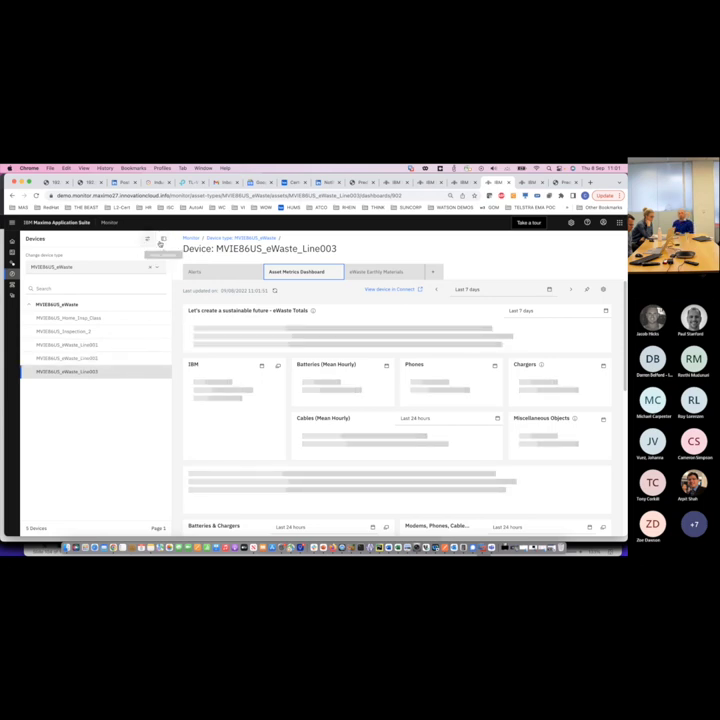
left_click(161, 242)
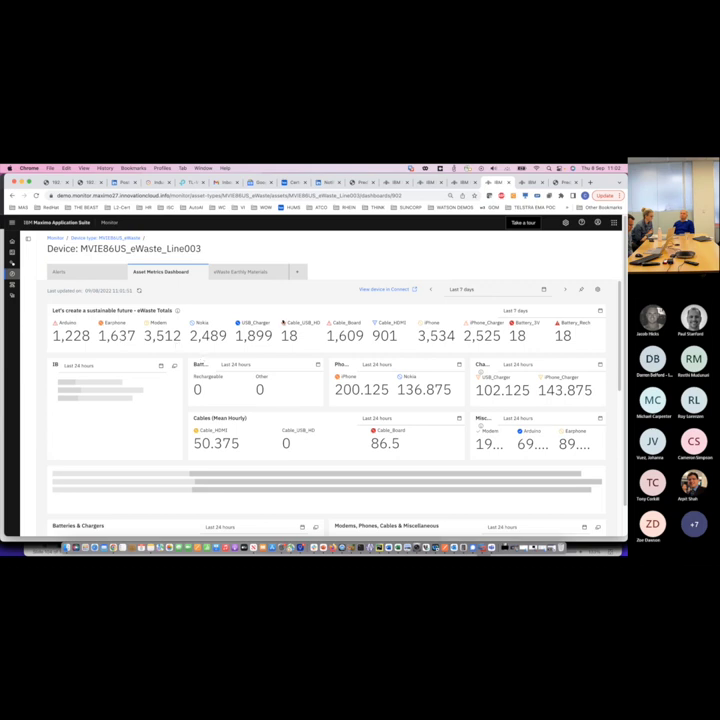
Examine the eWaste totals, hourly means, alerts and object charts on the Asset Metrics Dashboard.
scroll(379, 364, "down", 3)
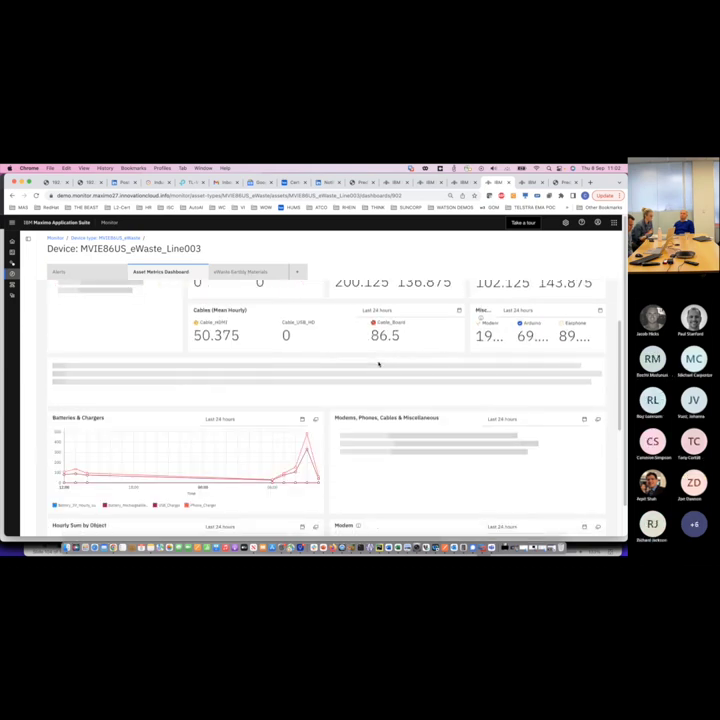
scroll(379, 364, "down", 3)
scroll(379, 364, "up", 1)
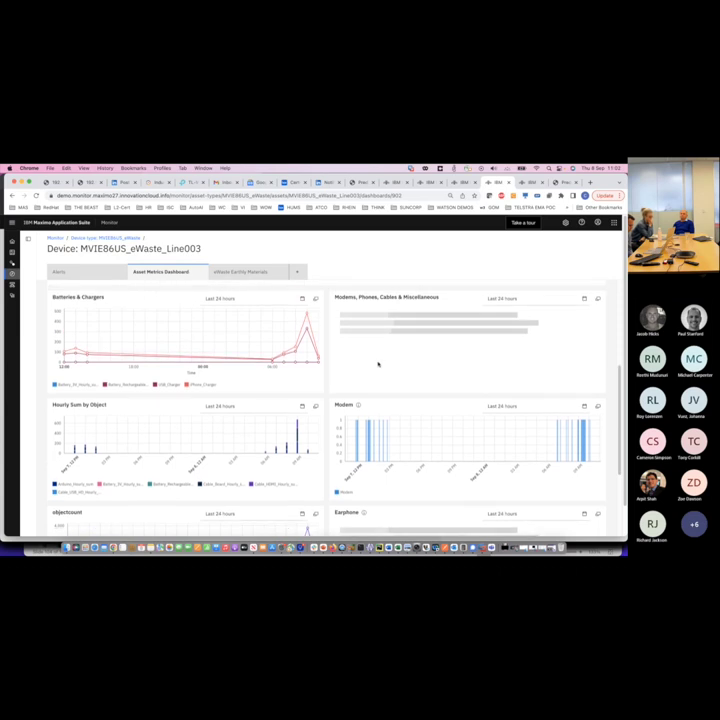
scroll(379, 364, "down", 1)
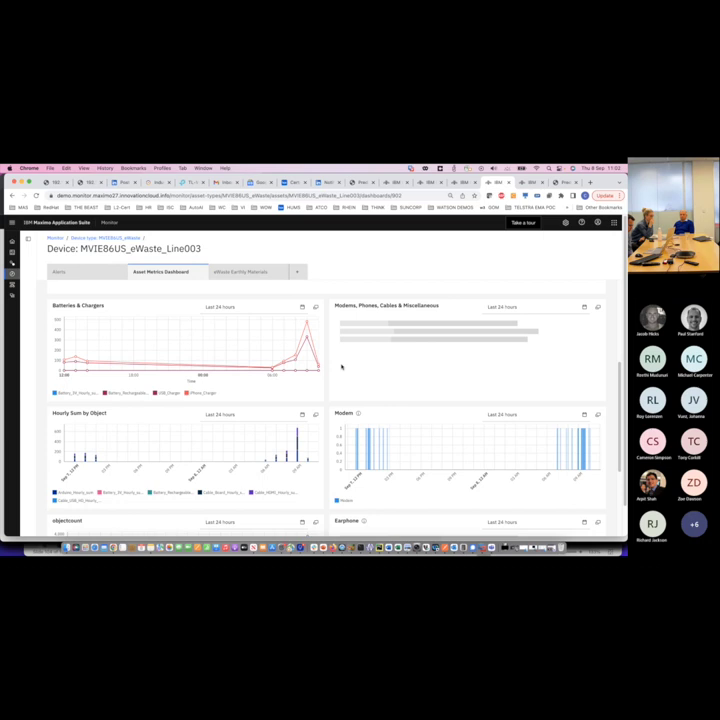
scroll(341, 366, "up", 3)
scroll(341, 366, "up", 5)
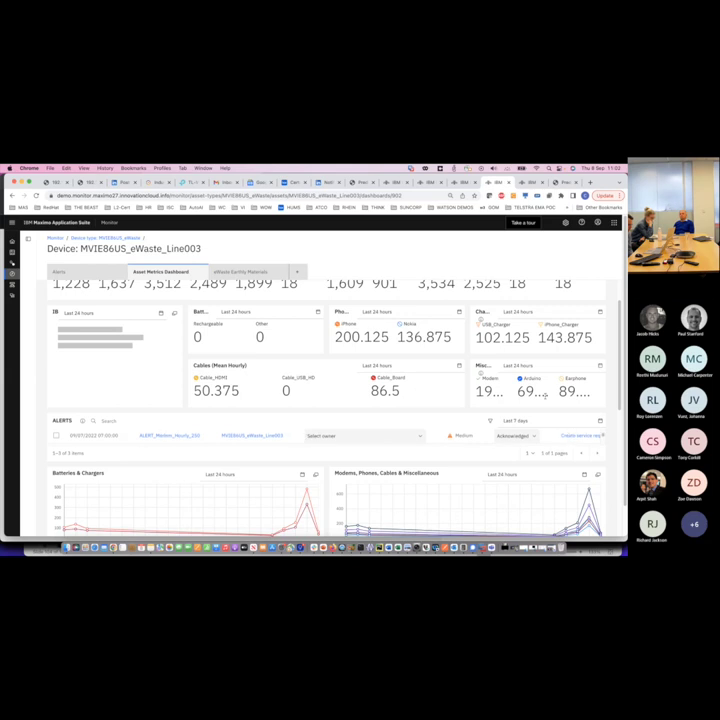
scroll(545, 397, "down", 5)
scroll(545, 397, "down", 6)
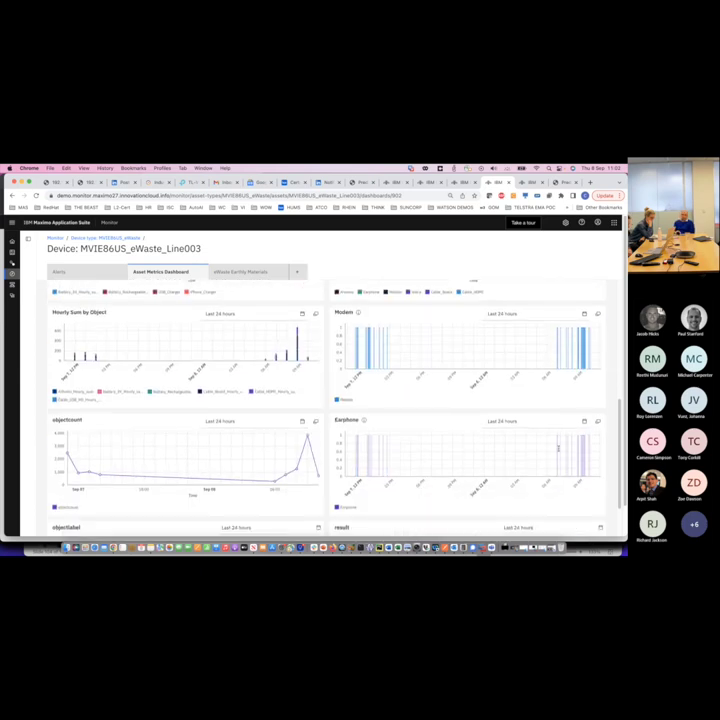
scroll(538, 450, "down", 6)
scroll(538, 450, "up", 8)
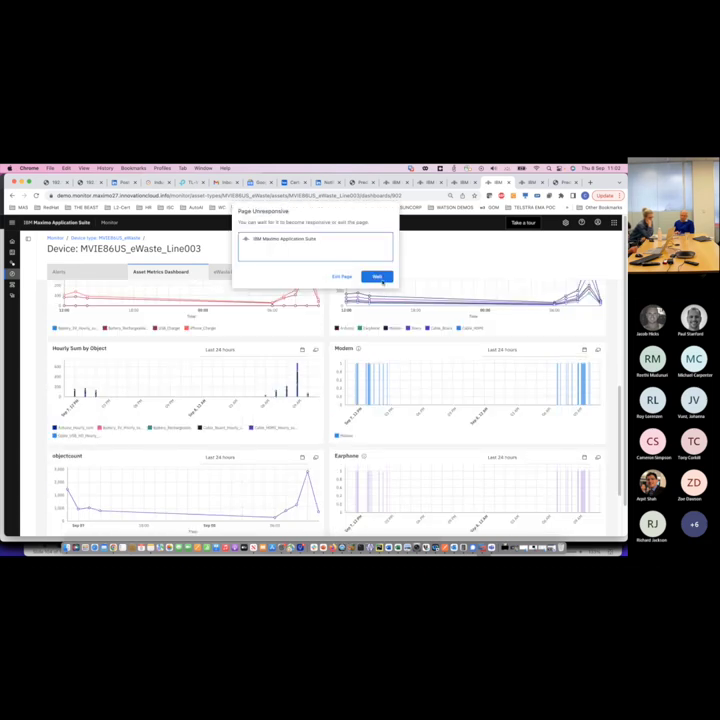
scroll(165, 282, "up", 6)
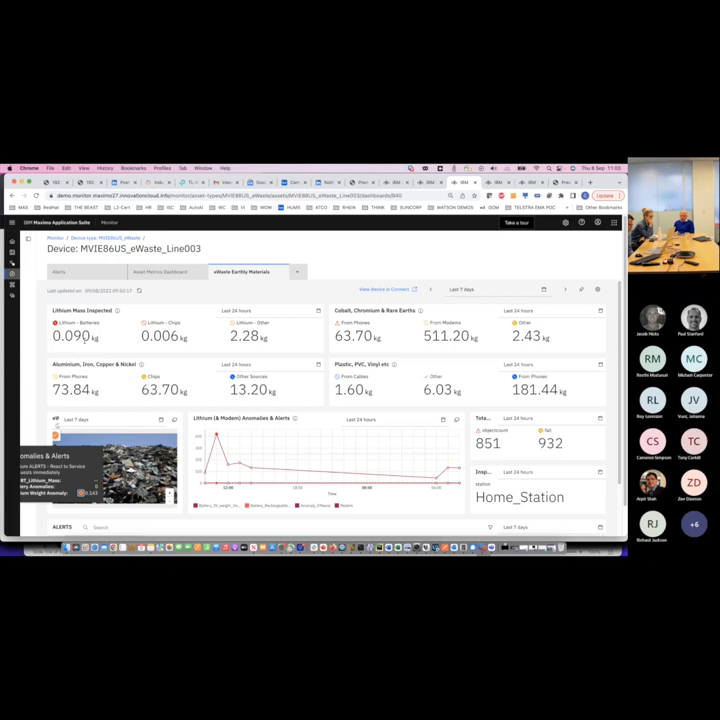
Review the material masses, anomalies and alerts on the eWaste Earthly Materials dashboard, and return to the MVIE86US_eWaste device type page.
scroll(320, 400, "down", 1)
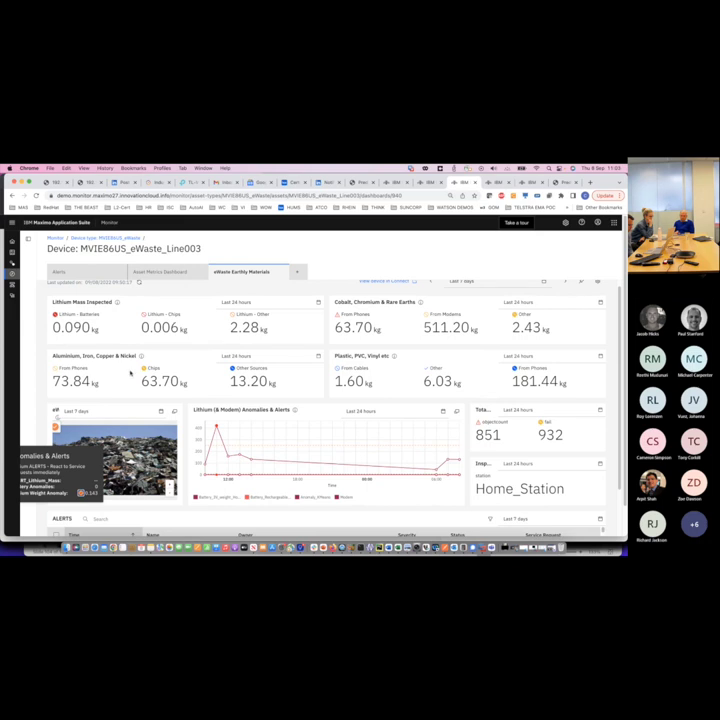
scroll(200, 370, "down", 2)
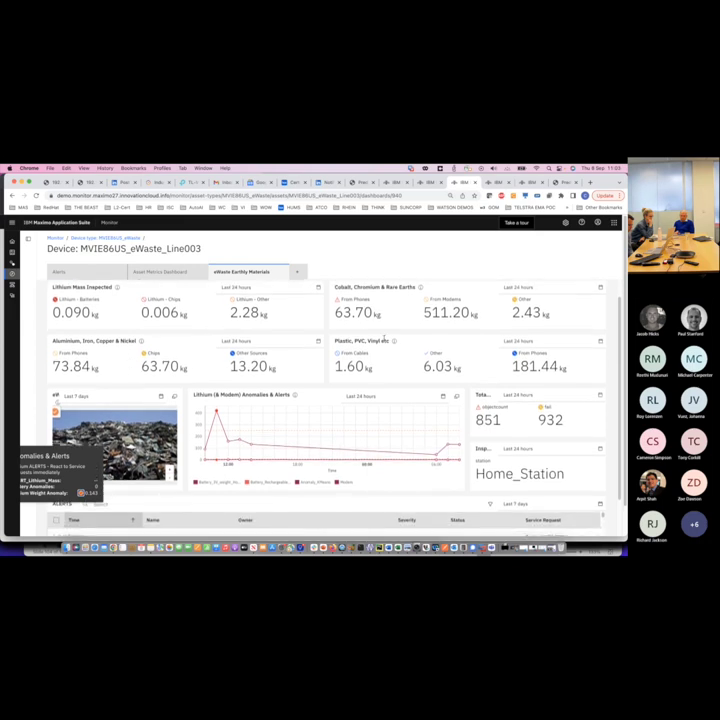
scroll(384, 340, "down", 10)
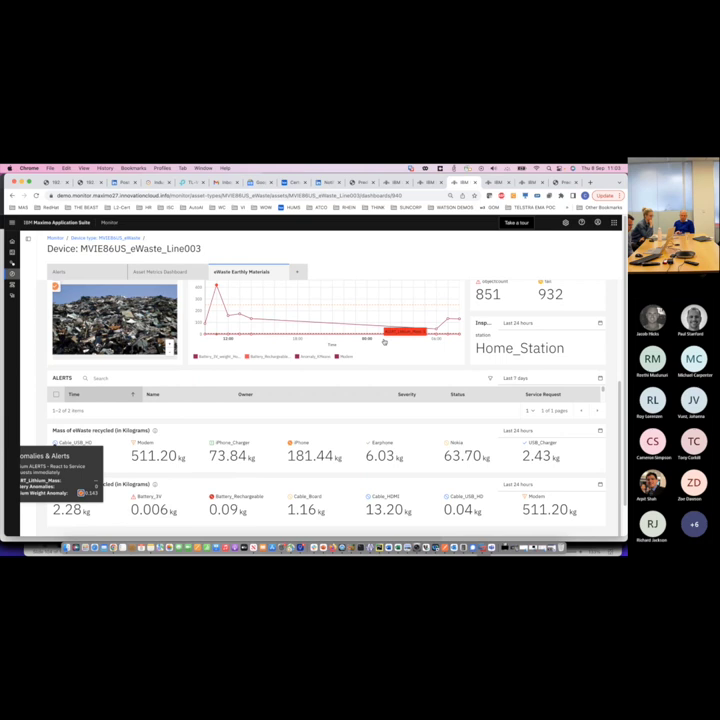
scroll(384, 342, "up", 12)
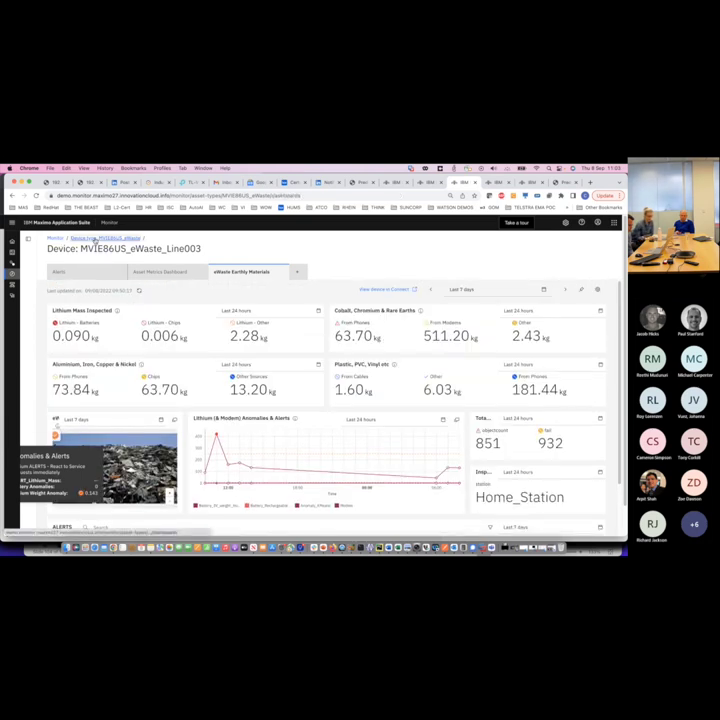
left_click(94, 239)
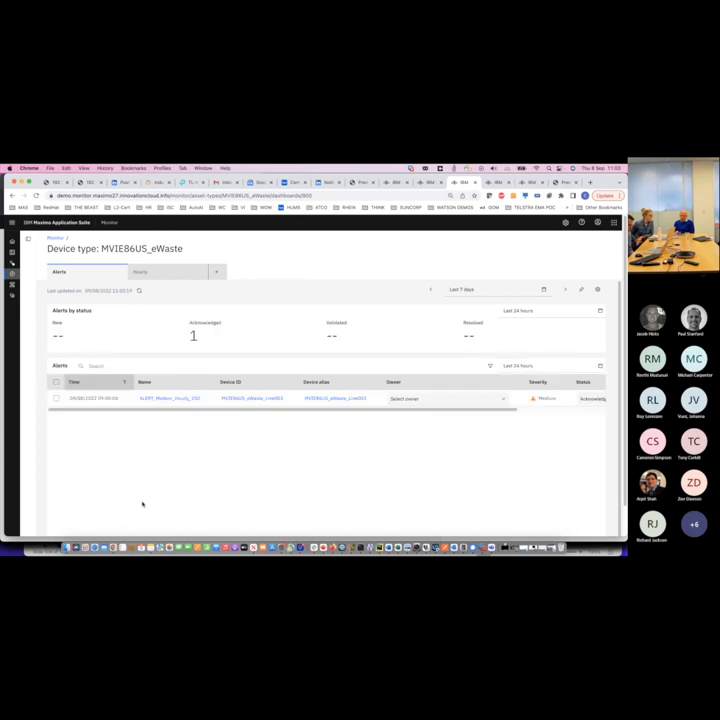